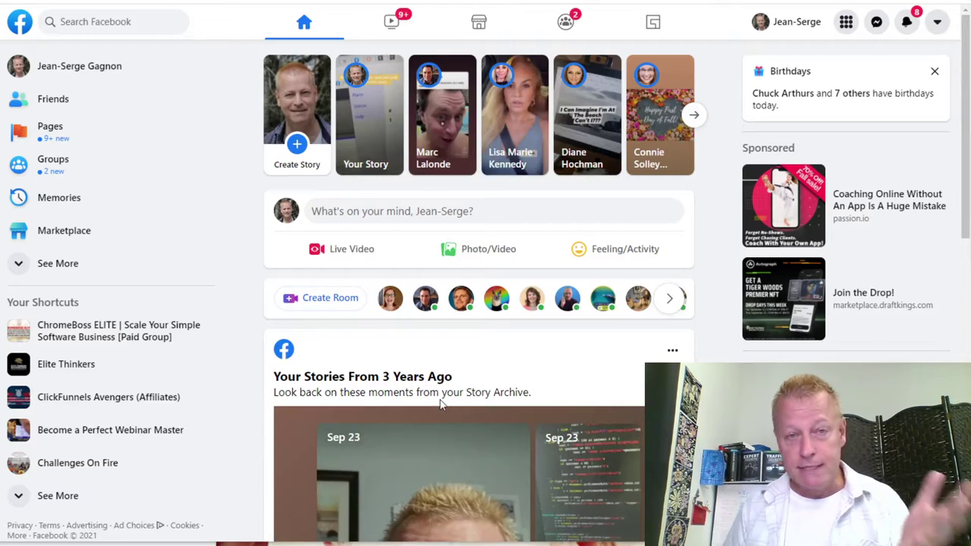
Give the Real Estate Myth post in the news feed a Love reaction.
{"action": "scroll", "coordinate": [500, 370], "scroll_direction": "down", "scroll_amount": 15}
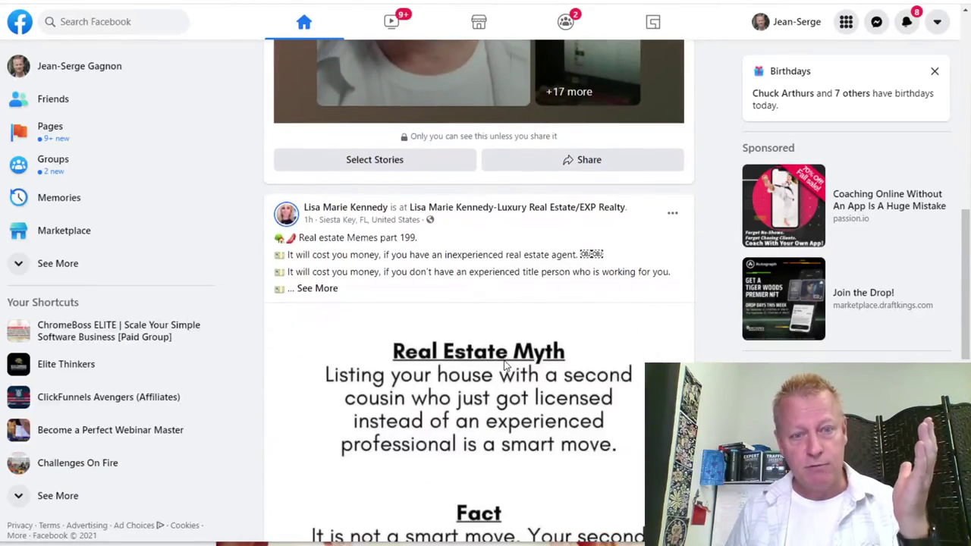
{"action": "scroll", "coordinate": [505, 365], "scroll_direction": "down", "scroll_amount": 3}
{"action": "scroll", "coordinate": [405, 281], "scroll_direction": "up", "scroll_amount": 5}
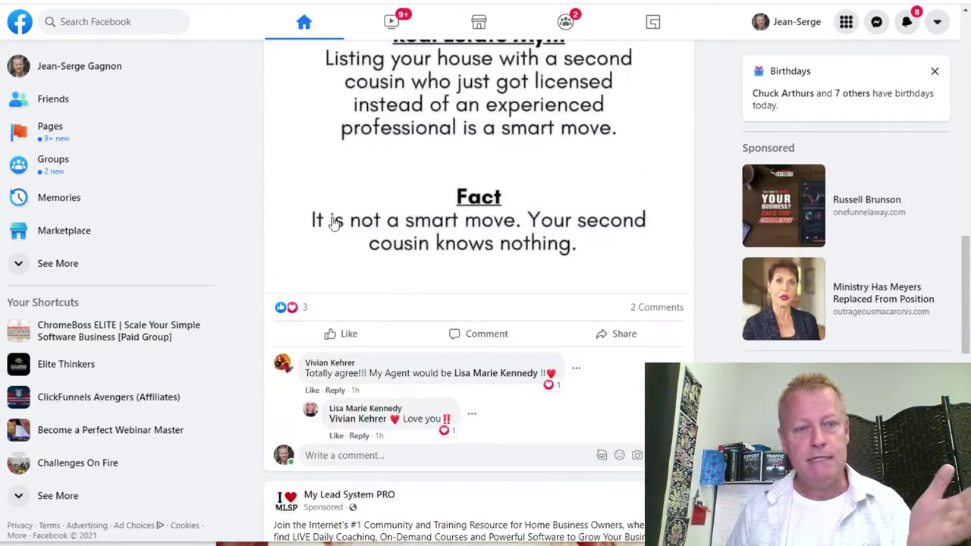
{"action": "scroll", "coordinate": [362, 309], "scroll_direction": "up", "scroll_amount": 2}
{"action": "mouse_move", "coordinate": [334, 144]}
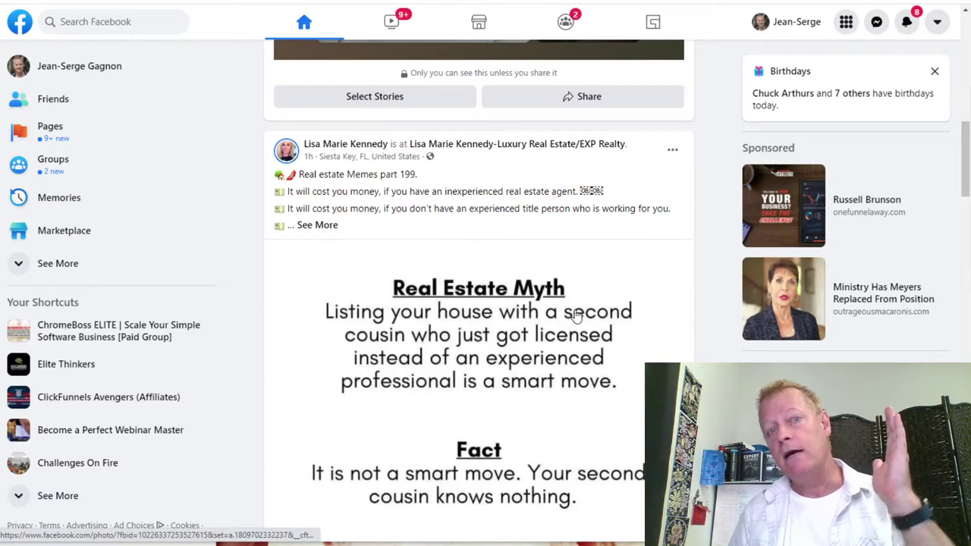
{"action": "scroll", "coordinate": [575, 316], "scroll_direction": "down", "scroll_amount": 4}
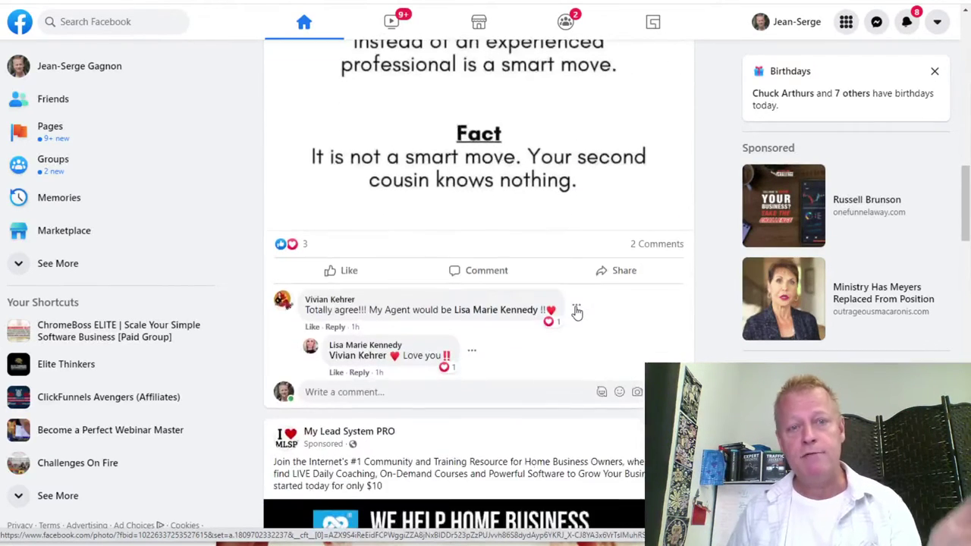
{"action": "mouse_move", "coordinate": [331, 270]}
{"action": "left_click", "coordinate": [319, 242]}
Scroll further down the news feed through friends' photo posts.
{"action": "scroll", "coordinate": [528, 369], "scroll_direction": "up", "scroll_amount": 4}
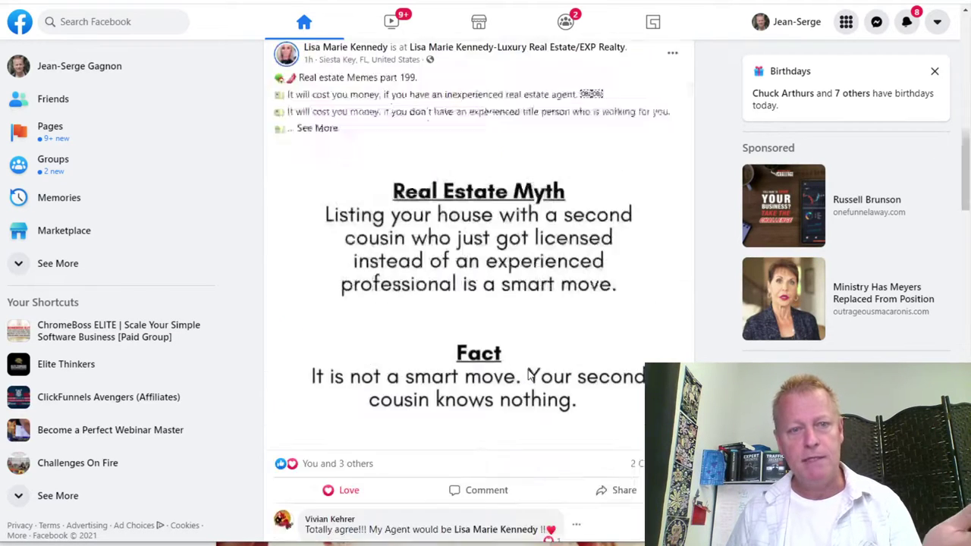
{"action": "scroll", "coordinate": [501, 372], "scroll_direction": "down", "scroll_amount": 9}
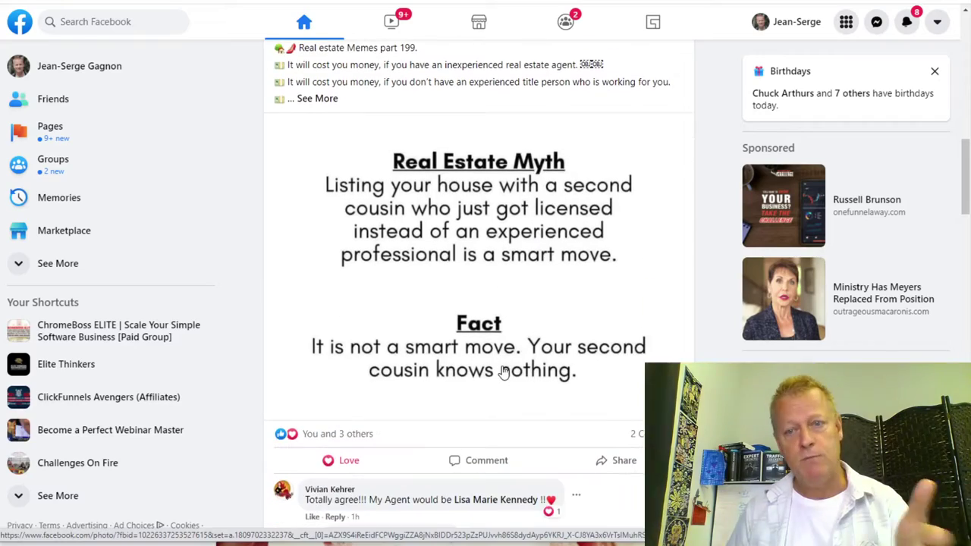
{"action": "scroll", "coordinate": [501, 371], "scroll_direction": "down", "scroll_amount": 6}
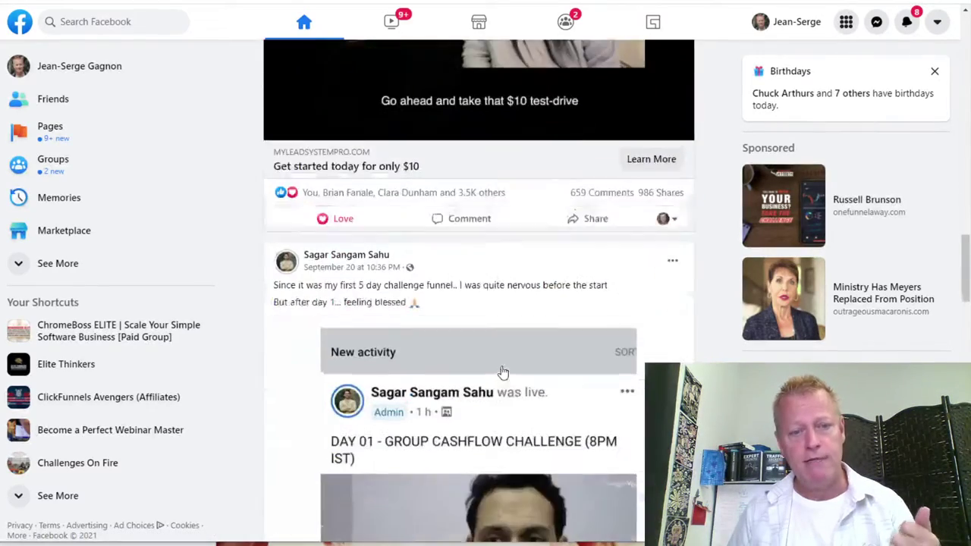
{"action": "scroll", "coordinate": [421, 241], "scroll_direction": "down", "scroll_amount": 6}
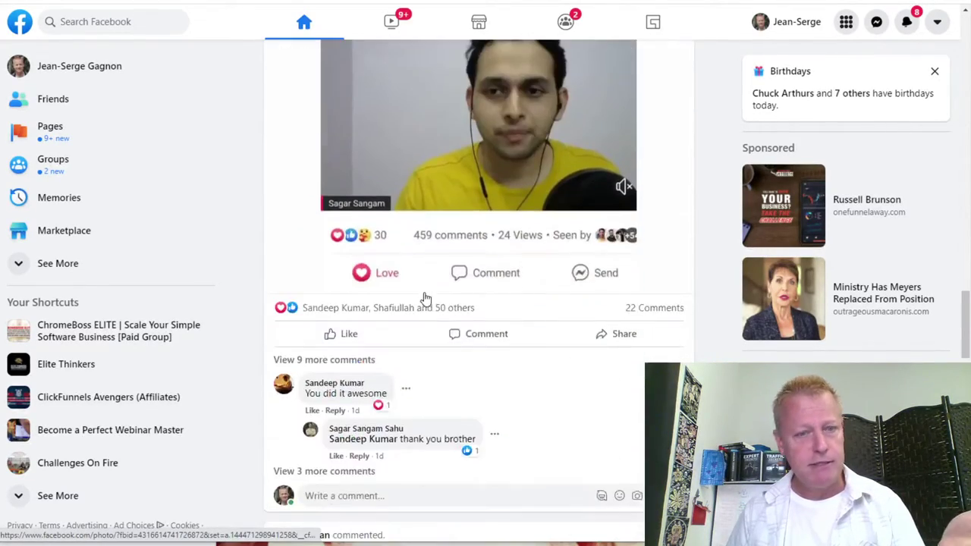
{"action": "scroll", "coordinate": [431, 398], "scroll_direction": "down", "scroll_amount": 1}
{"action": "scroll", "coordinate": [431, 398], "scroll_direction": "down", "scroll_amount": 1}
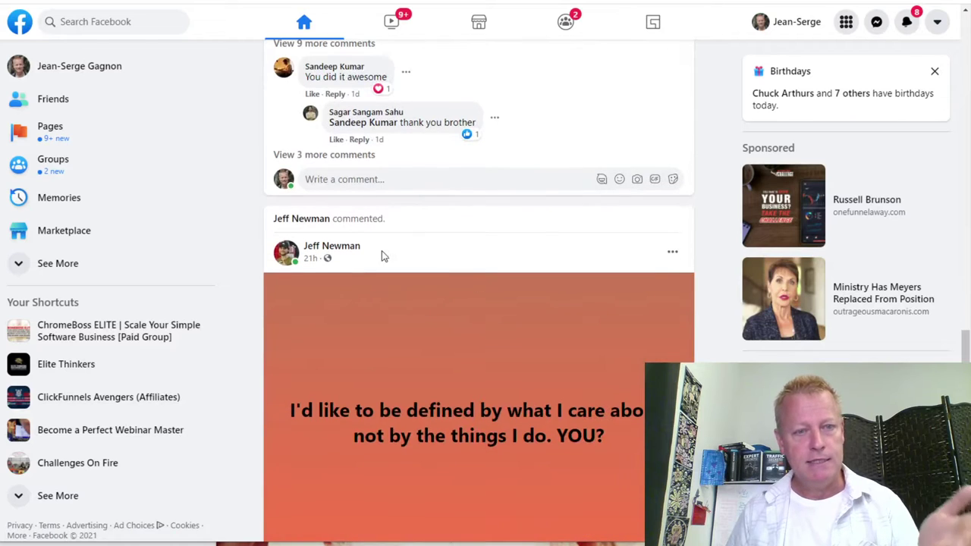
{"action": "scroll", "coordinate": [437, 315], "scroll_direction": "down", "scroll_amount": 5}
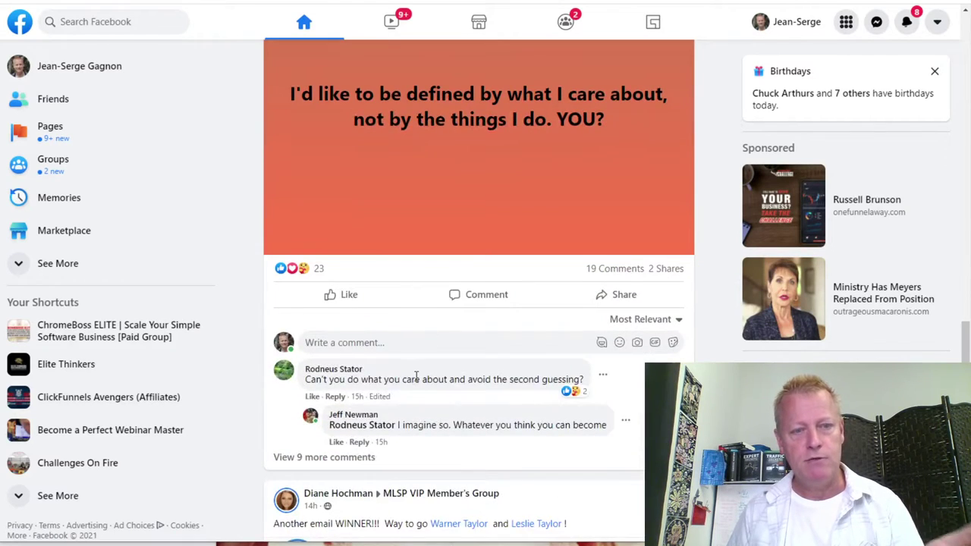
{"action": "scroll", "coordinate": [416, 377], "scroll_direction": "down", "scroll_amount": 3}
{"action": "scroll", "coordinate": [412, 342], "scroll_direction": "down", "scroll_amount": 9}
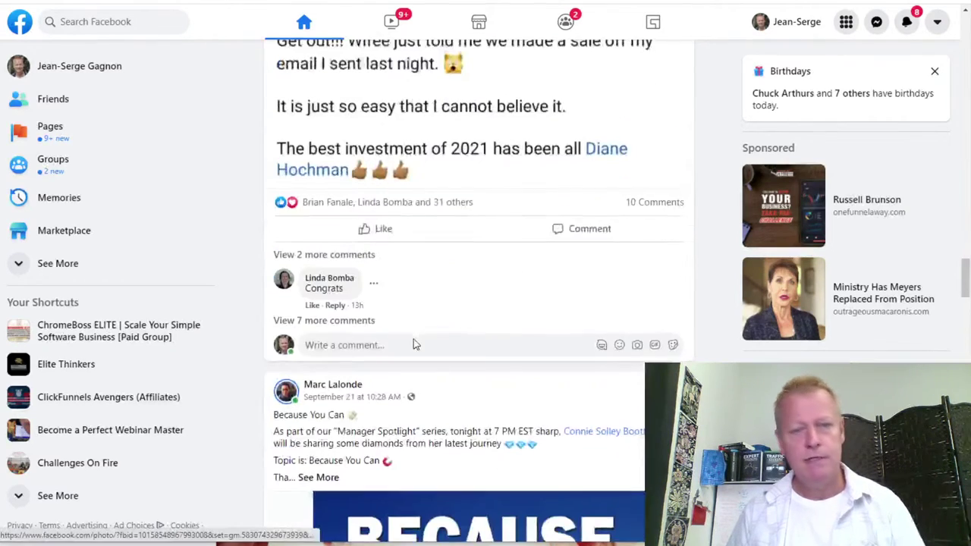
{"action": "scroll", "coordinate": [413, 342], "scroll_direction": "down", "scroll_amount": 4}
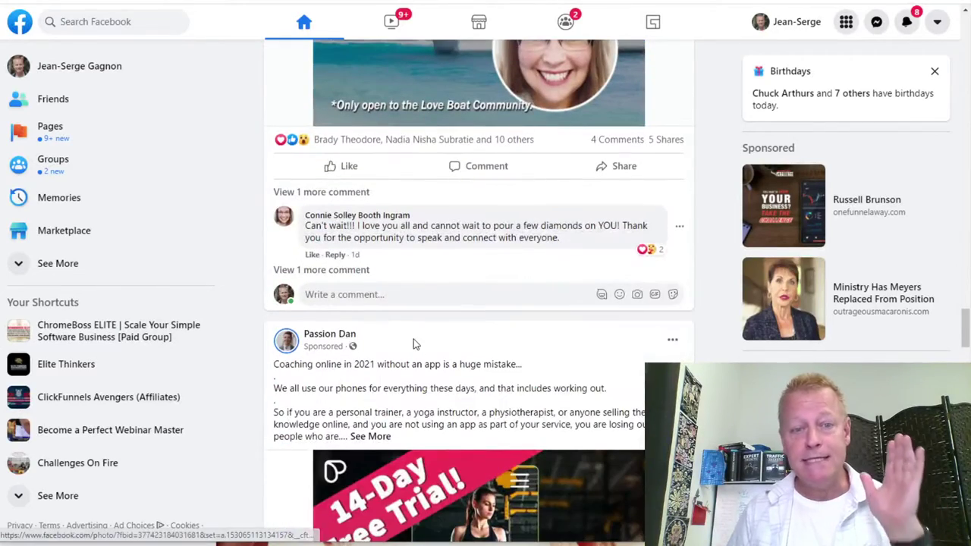
{"action": "scroll", "coordinate": [413, 343], "scroll_direction": "down", "scroll_amount": 10}
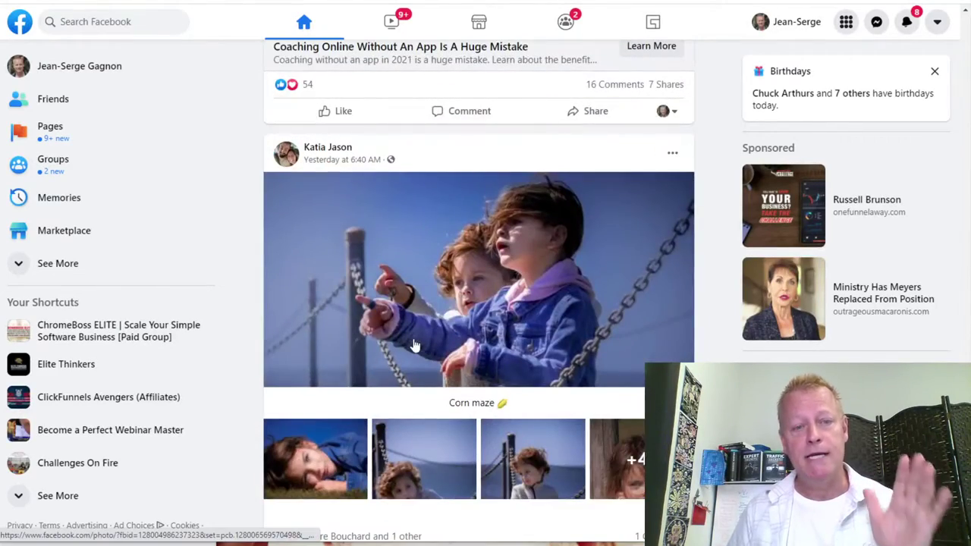
{"action": "scroll", "coordinate": [496, 320], "scroll_direction": "down", "scroll_amount": 10}
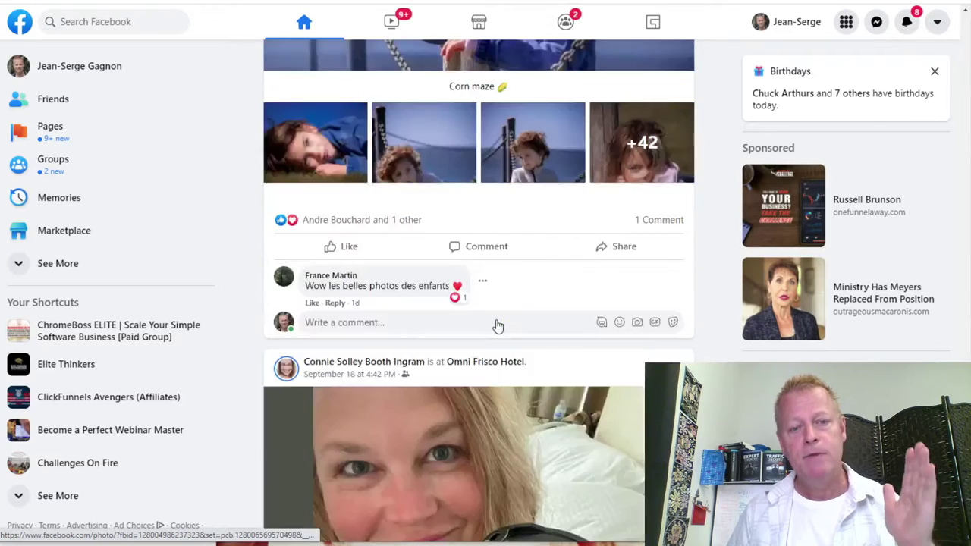
{"action": "scroll", "coordinate": [496, 326], "scroll_direction": "down", "scroll_amount": 10}
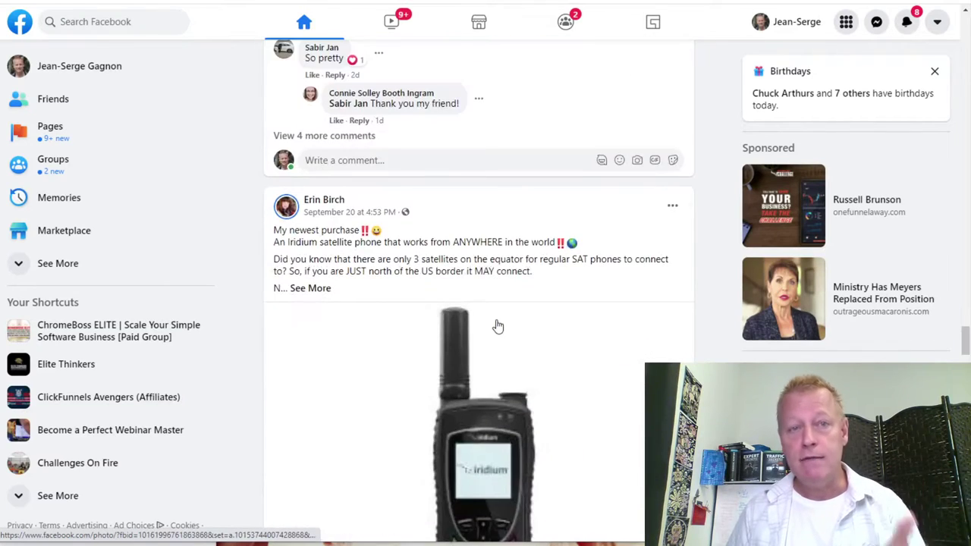
{"action": "scroll", "coordinate": [496, 326], "scroll_direction": "down", "scroll_amount": 10}
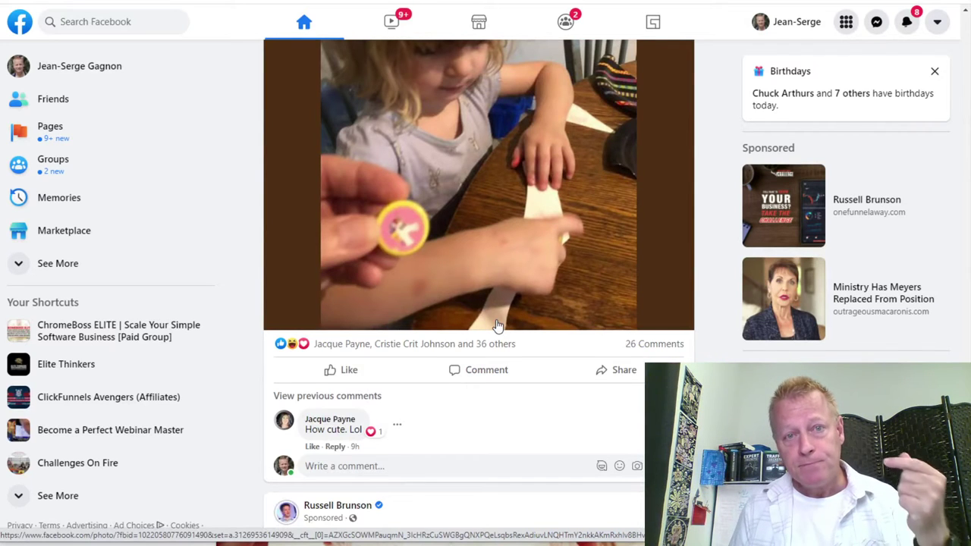
{"action": "scroll", "coordinate": [496, 327], "scroll_direction": "down", "scroll_amount": 13}
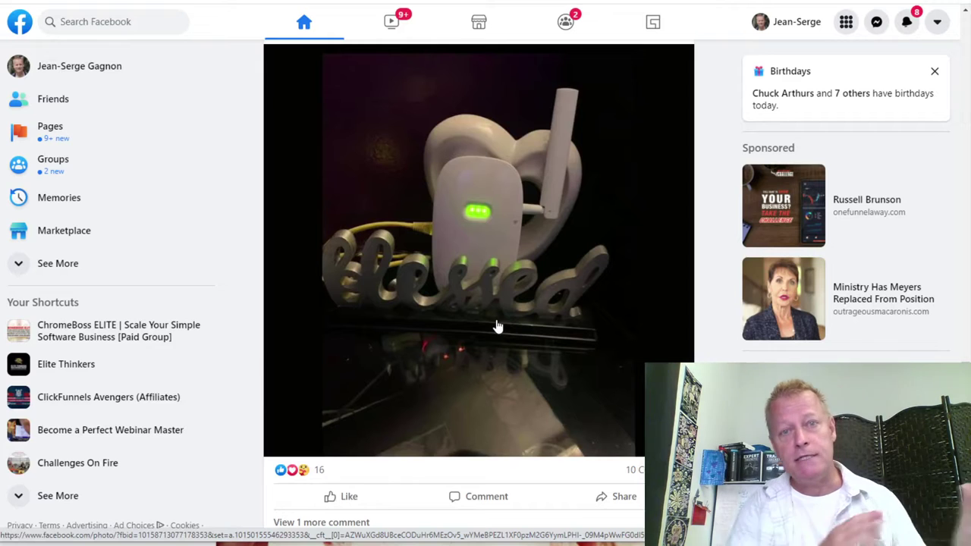
{"action": "scroll", "coordinate": [496, 327], "scroll_direction": "down", "scroll_amount": 10}
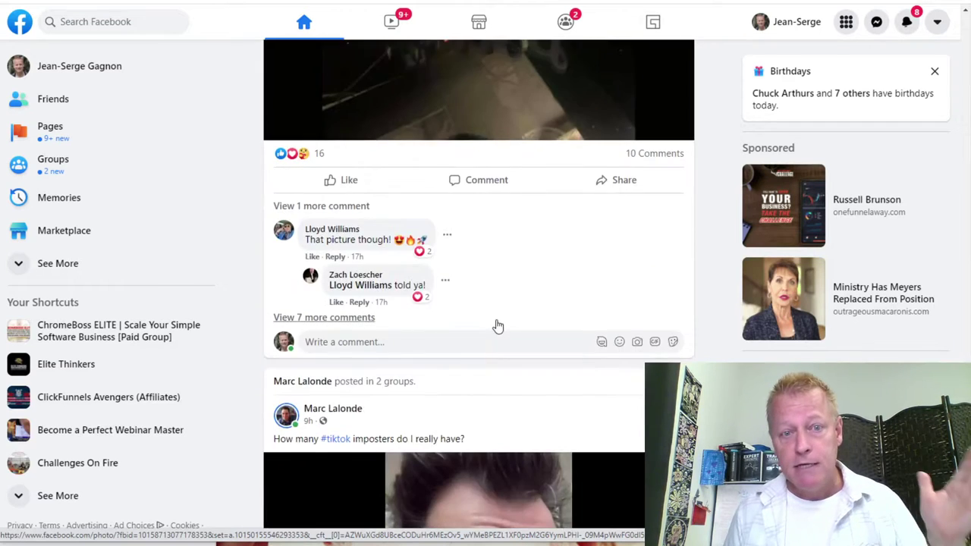
{"action": "scroll", "coordinate": [485, 317], "scroll_direction": "down", "scroll_amount": 4}
React with Love to the Let's Talk TikTok post.
{"action": "mouse_move", "coordinate": [354, 169]}
{"action": "left_click", "coordinate": [329, 145]}
{"action": "scroll", "coordinate": [470, 319], "scroll_direction": "down", "scroll_amount": 8}
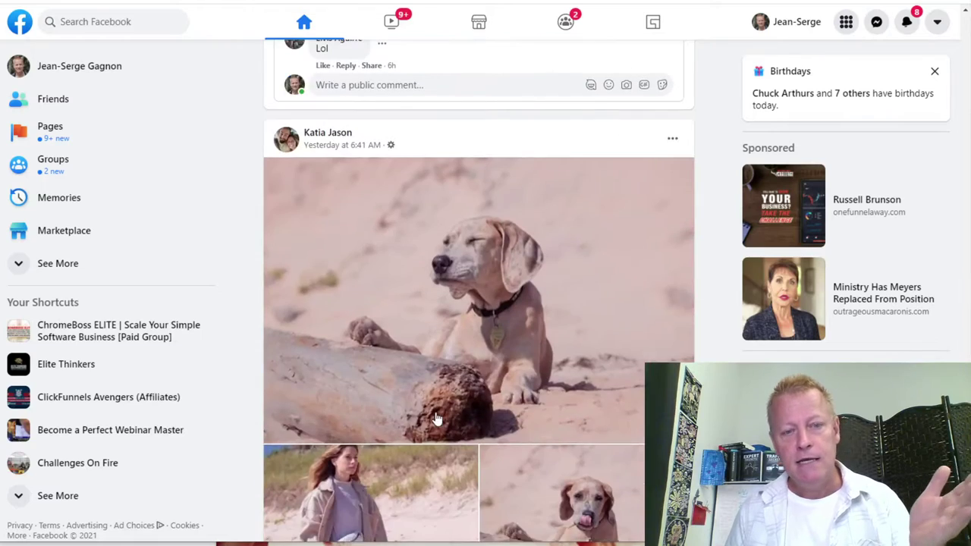
{"action": "scroll", "coordinate": [476, 379], "scroll_direction": "down", "scroll_amount": 6}
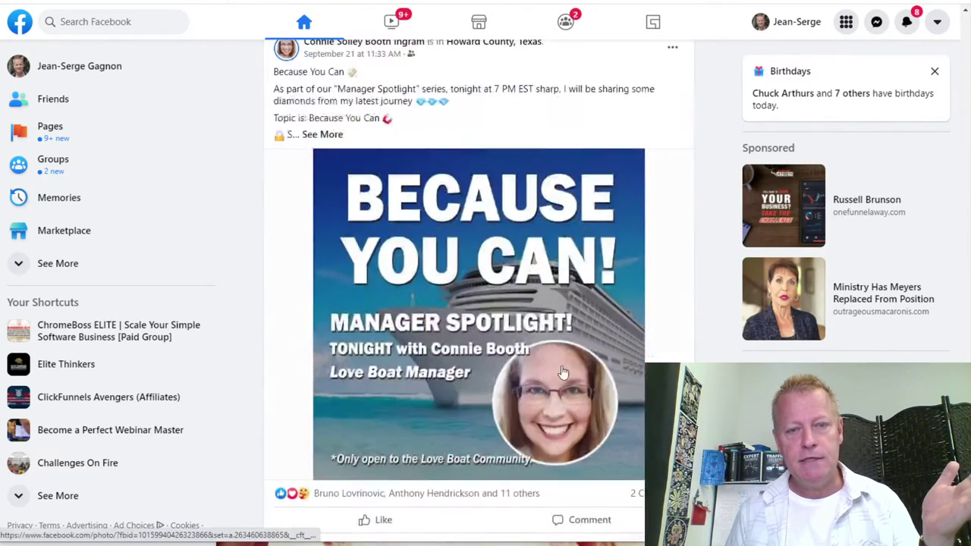
{"action": "scroll", "coordinate": [504, 416], "scroll_direction": "up", "scroll_amount": 8}
{"action": "scroll", "coordinate": [576, 364], "scroll_direction": "down", "scroll_amount": 2}
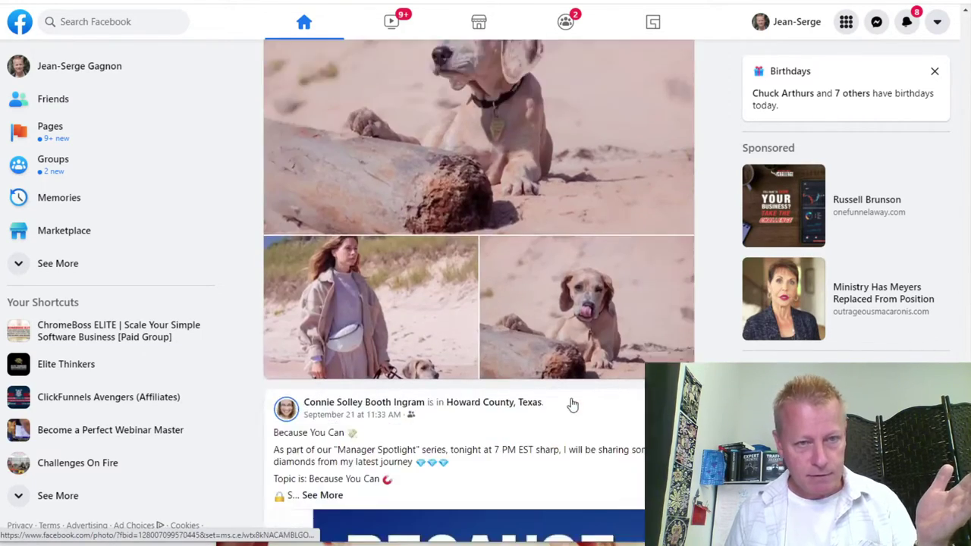
{"action": "scroll", "coordinate": [462, 383], "scroll_direction": "down", "scroll_amount": 1}
{"action": "scroll", "coordinate": [486, 391], "scroll_direction": "down", "scroll_amount": 7}
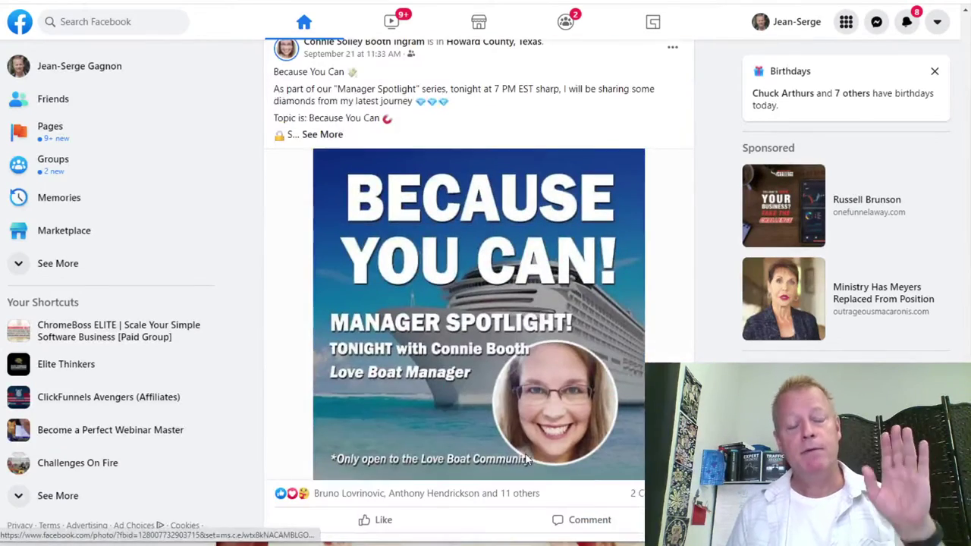
{"action": "scroll", "coordinate": [455, 444], "scroll_direction": "down", "scroll_amount": 4}
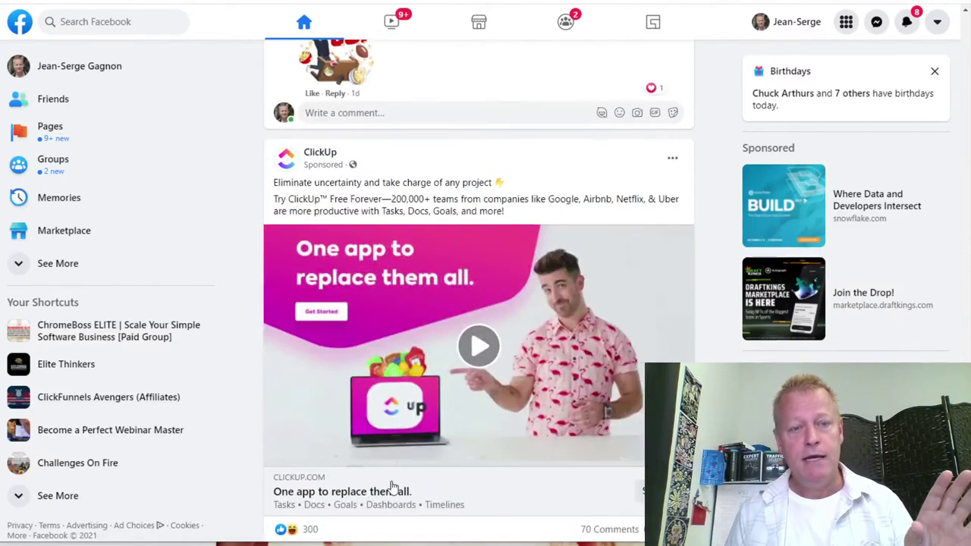
{"action": "scroll", "coordinate": [392, 487], "scroll_direction": "down", "scroll_amount": 6}
{"action": "scroll", "coordinate": [437, 447], "scroll_direction": "down", "scroll_amount": 3}
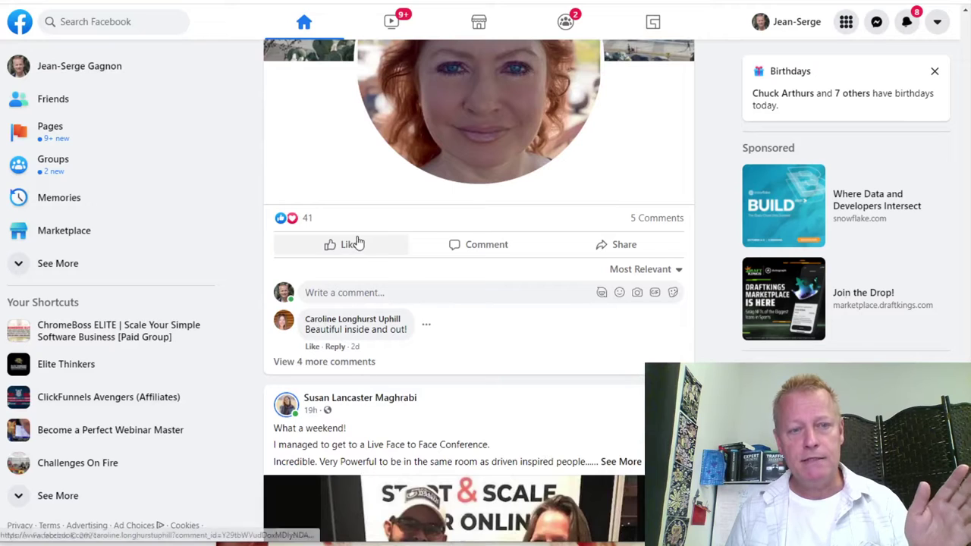
React with Love to the profile-picture post and keep browsing the feed.
{"action": "mouse_move", "coordinate": [336, 239]}
{"action": "left_click", "coordinate": [317, 219]}
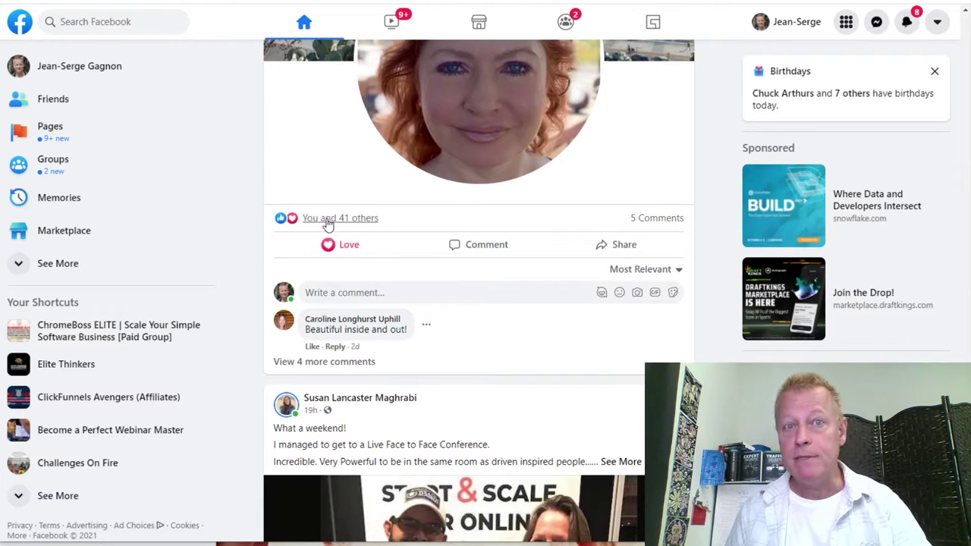
{"action": "scroll", "coordinate": [402, 289], "scroll_direction": "down", "scroll_amount": 4}
{"action": "scroll", "coordinate": [402, 289], "scroll_direction": "down", "scroll_amount": 3}
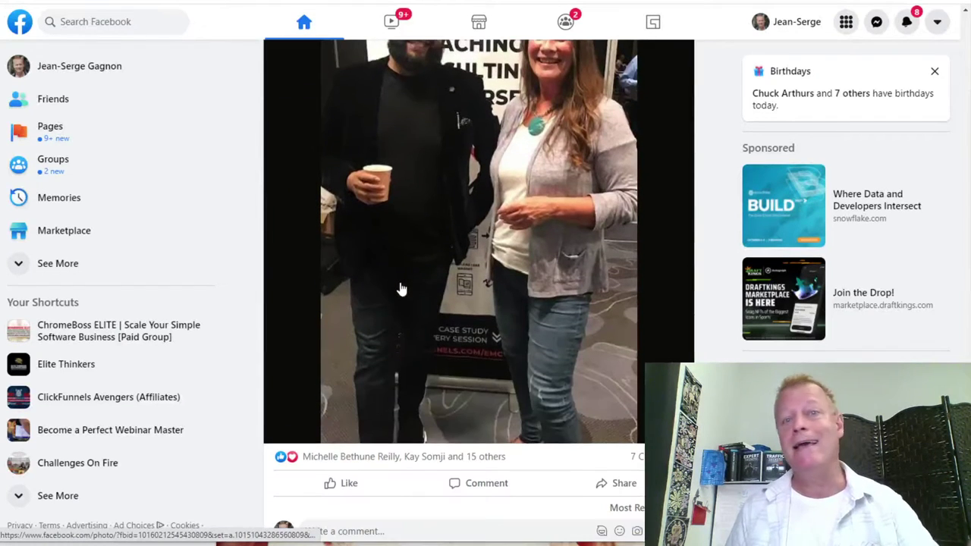
{"action": "scroll", "coordinate": [402, 289], "scroll_direction": "down", "scroll_amount": 4}
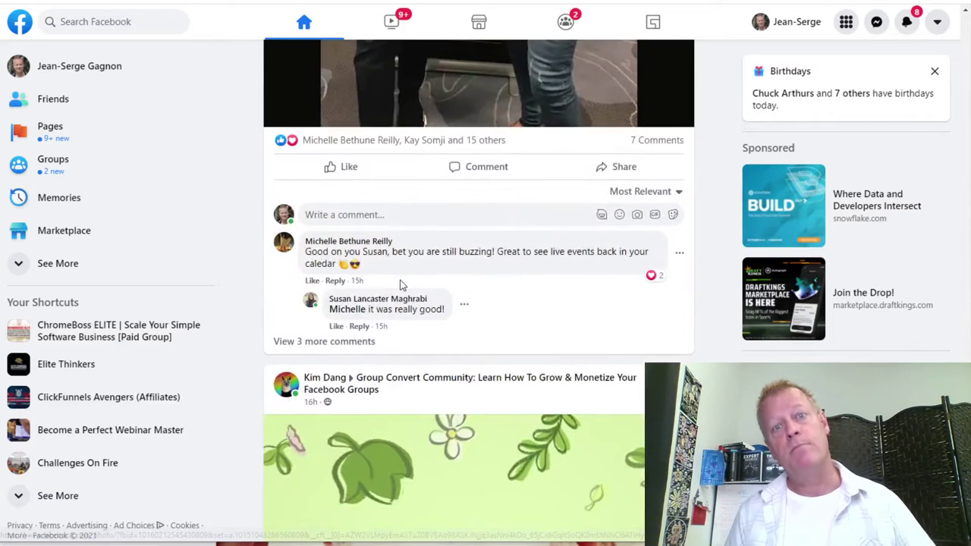
{"action": "scroll", "coordinate": [402, 285], "scroll_direction": "down", "scroll_amount": 8}
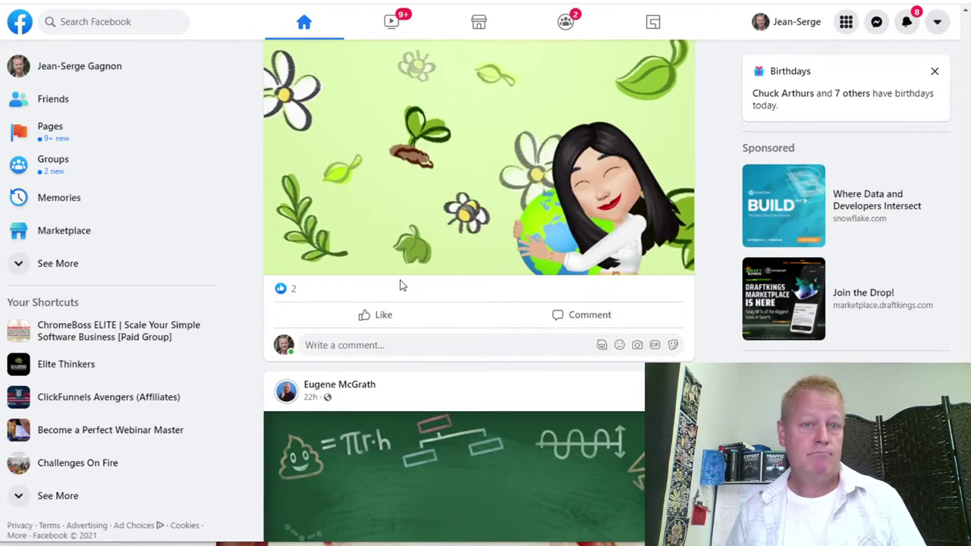
{"action": "scroll", "coordinate": [402, 285], "scroll_direction": "down", "scroll_amount": 13}
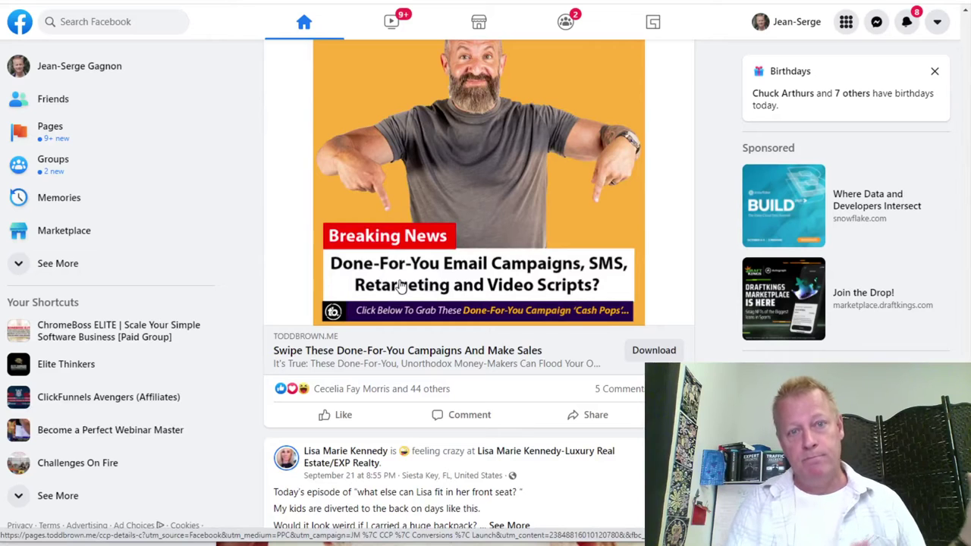
{"action": "scroll", "coordinate": [402, 284], "scroll_direction": "up", "scroll_amount": 5}
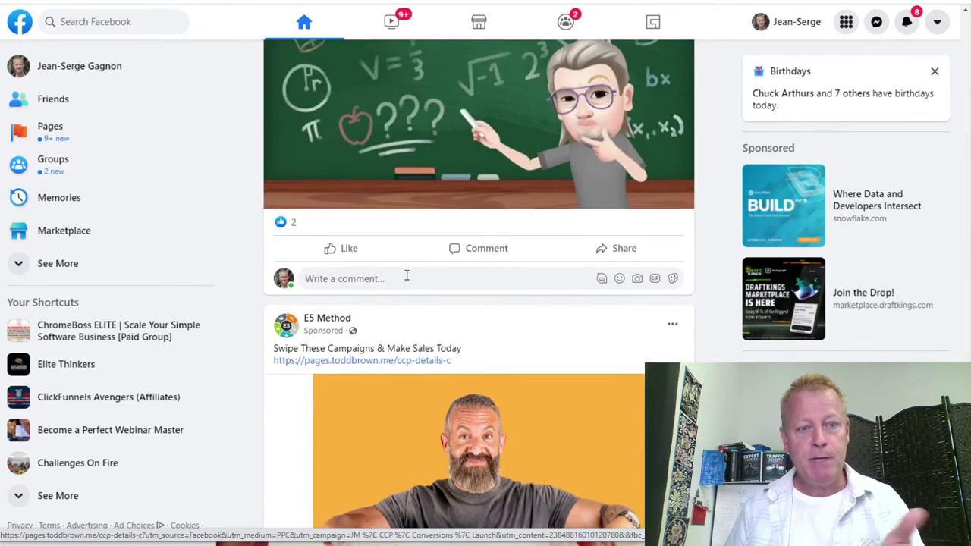
{"action": "scroll", "coordinate": [405, 276], "scroll_direction": "down", "scroll_amount": 4}
{"action": "scroll", "coordinate": [406, 275], "scroll_direction": "down", "scroll_amount": 4}
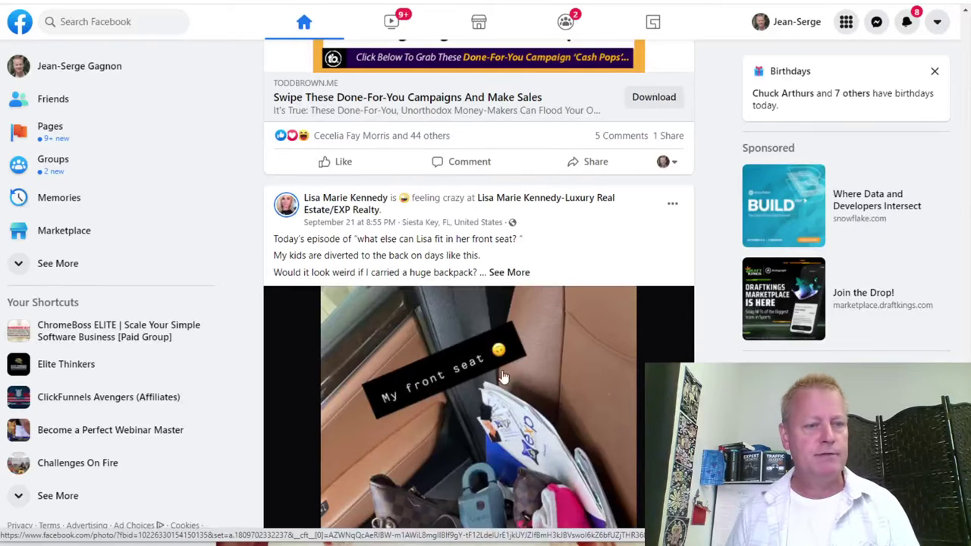
Open the ClickFunnels Avengers (Affiliates) group and Love the $1.4 million funnel success post.
{"action": "left_click", "coordinate": [108, 396]}
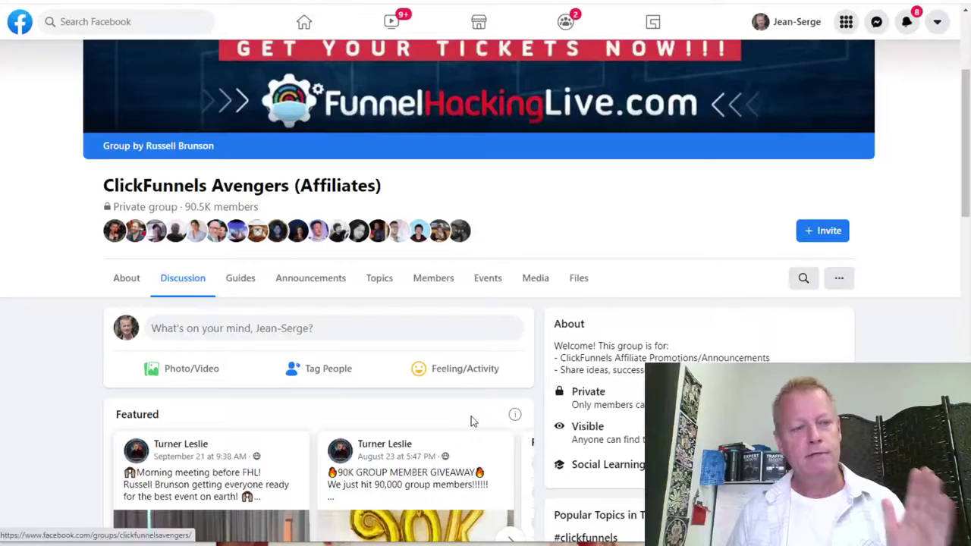
{"action": "scroll", "coordinate": [443, 416], "scroll_direction": "down", "scroll_amount": 9}
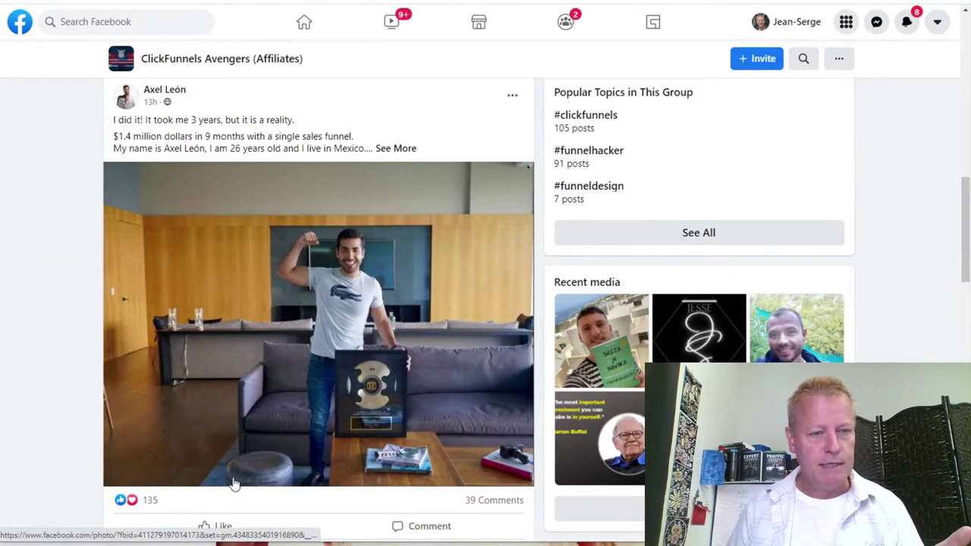
{"action": "scroll", "coordinate": [222, 438], "scroll_direction": "down", "scroll_amount": 2}
{"action": "mouse_move", "coordinate": [217, 400]}
{"action": "left_click", "coordinate": [157, 376]}
Comment 'Awesome congrats' on the $1.4 million funnel success post.
{"action": "scroll", "coordinate": [306, 454], "scroll_direction": "down", "scroll_amount": 2}
{"action": "type", "text": "Awesome congrats"}
{"action": "key", "text": "Return"}
{"action": "scroll", "coordinate": [299, 348], "scroll_direction": "down", "scroll_amount": 3}
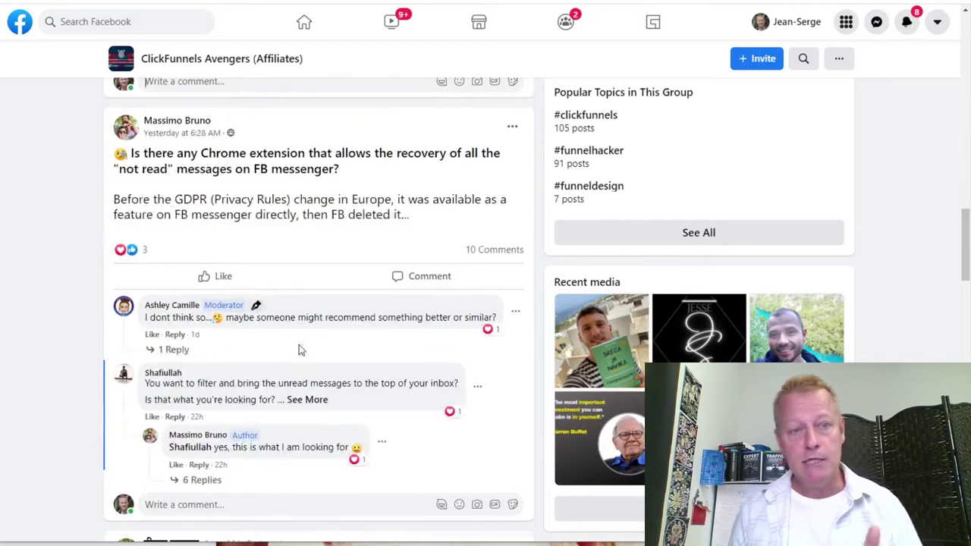
{"action": "scroll", "coordinate": [303, 352], "scroll_direction": "down", "scroll_amount": 2}
{"action": "scroll", "coordinate": [232, 237], "scroll_direction": "up", "scroll_amount": 3}
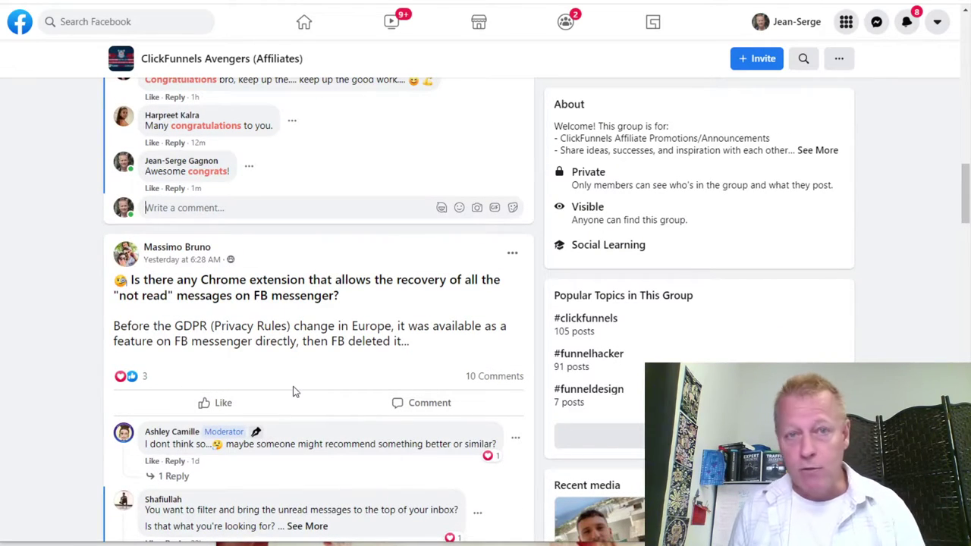
{"action": "scroll", "coordinate": [424, 418], "scroll_direction": "down", "scroll_amount": 6}
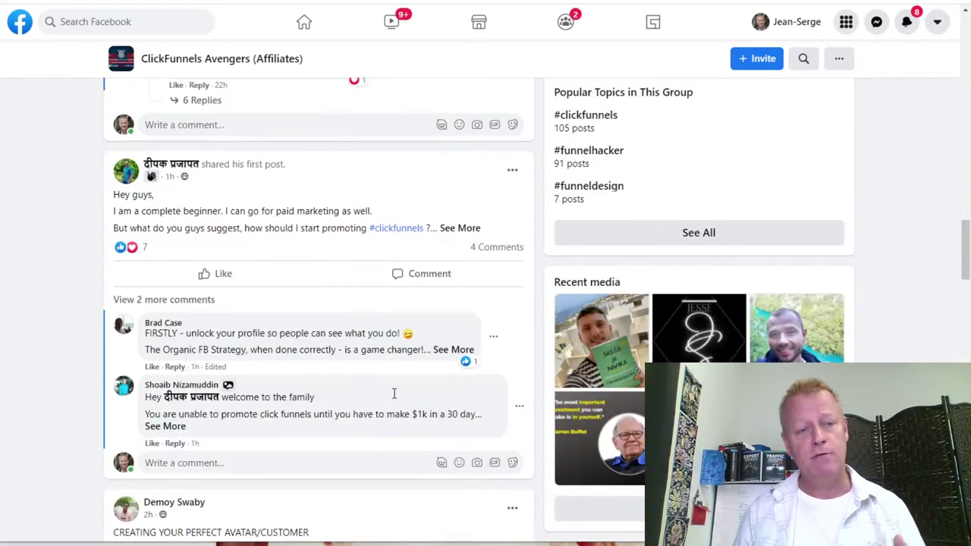
{"action": "scroll", "coordinate": [393, 393], "scroll_direction": "down", "scroll_amount": 3}
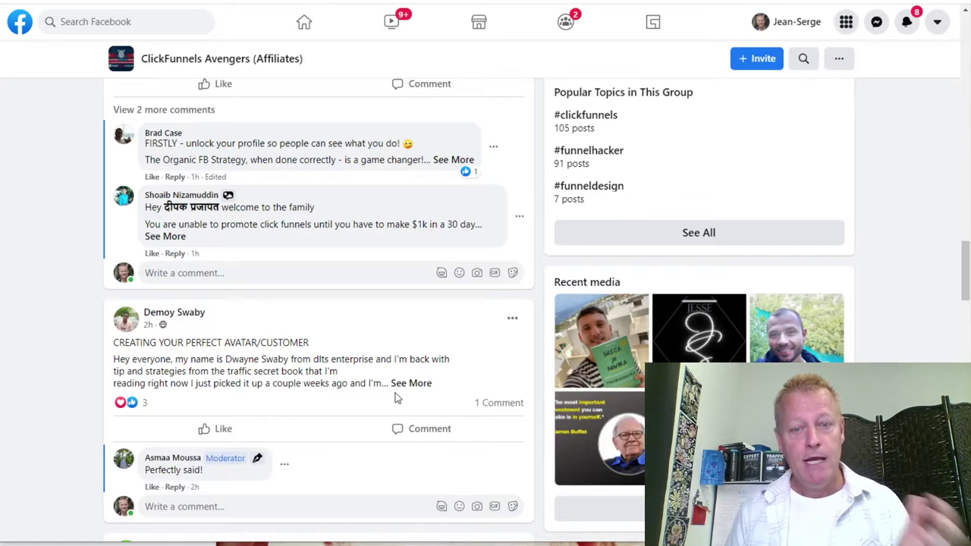
Find the keeping-focused-on-what-matters post and open its author's group member profile.
{"action": "scroll", "coordinate": [395, 398], "scroll_direction": "down", "scroll_amount": 3}
{"action": "scroll", "coordinate": [392, 397], "scroll_direction": "down", "scroll_amount": 3}
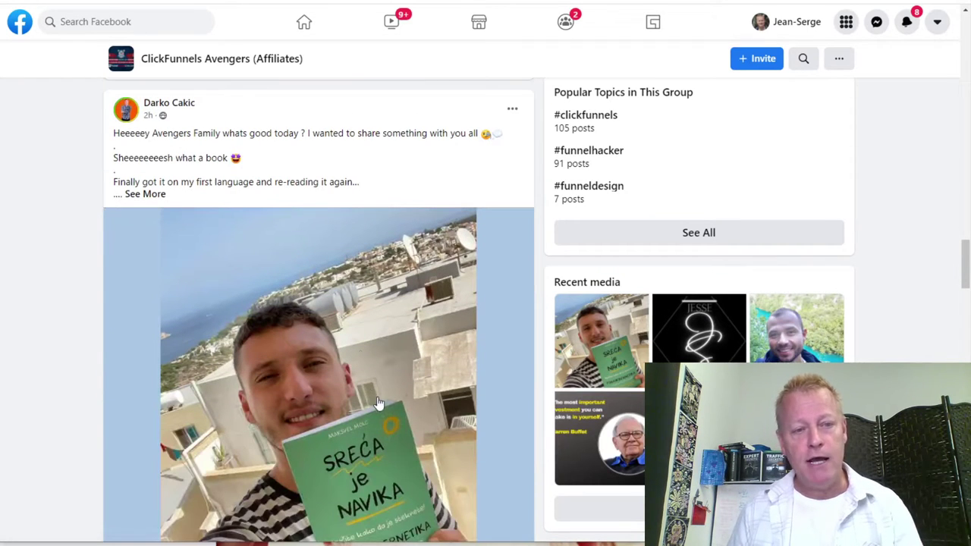
{"action": "scroll", "coordinate": [201, 379], "scroll_direction": "down", "scroll_amount": 3}
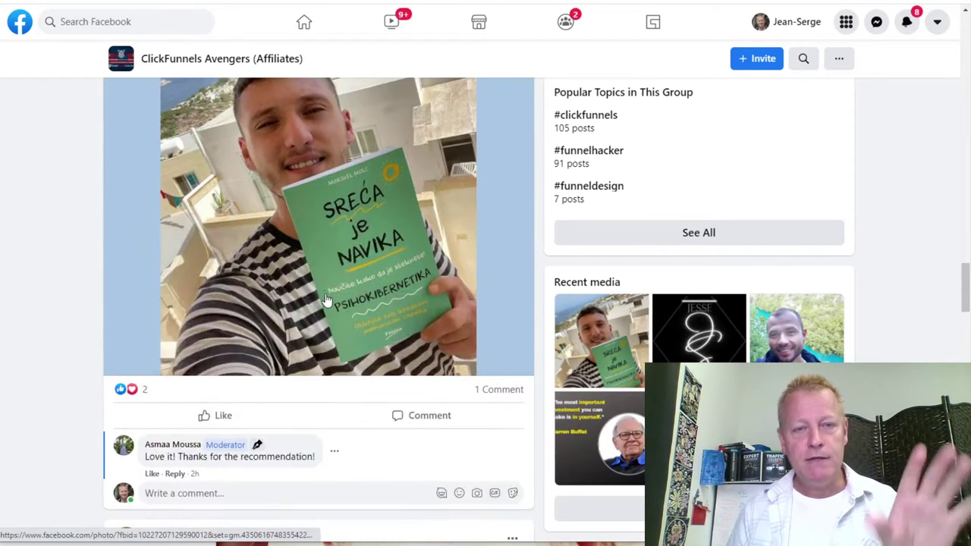
{"action": "scroll", "coordinate": [373, 345], "scroll_direction": "up", "scroll_amount": 3}
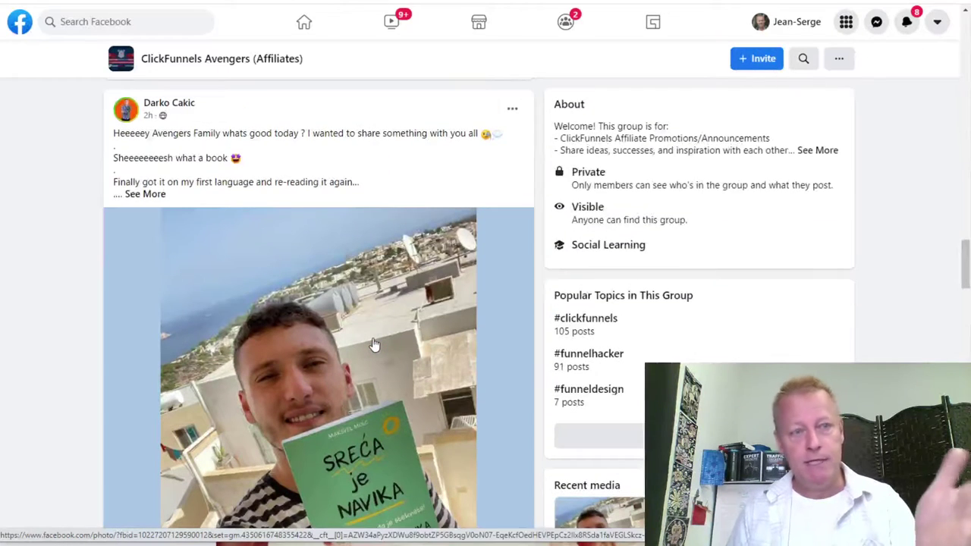
{"action": "scroll", "coordinate": [374, 345], "scroll_direction": "down", "scroll_amount": 5}
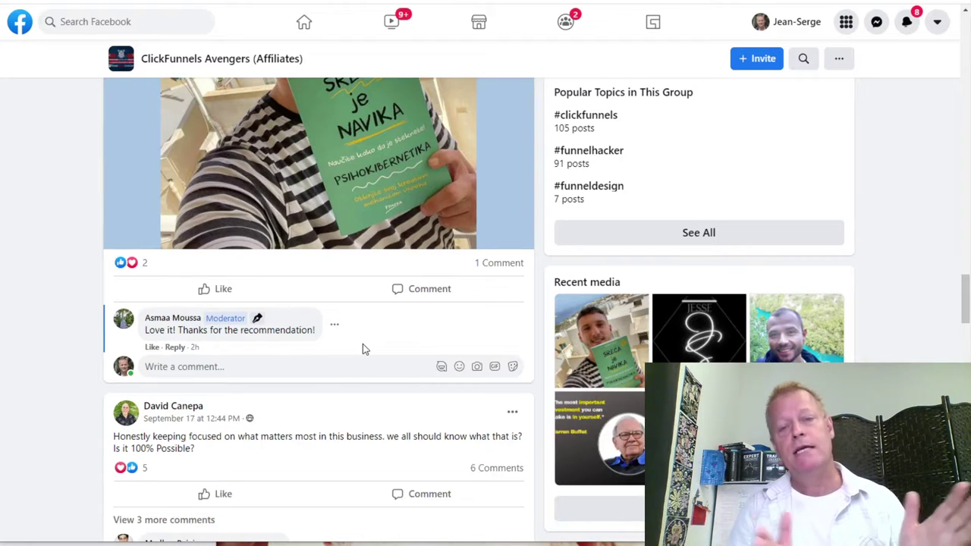
{"action": "scroll", "coordinate": [383, 305], "scroll_direction": "down", "scroll_amount": 6}
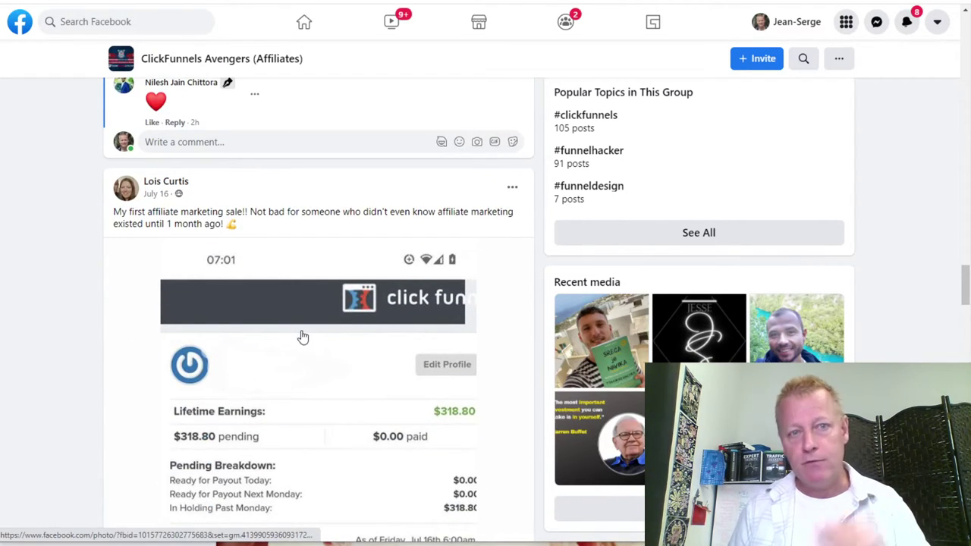
{"action": "scroll", "coordinate": [370, 407], "scroll_direction": "down", "scroll_amount": 3}
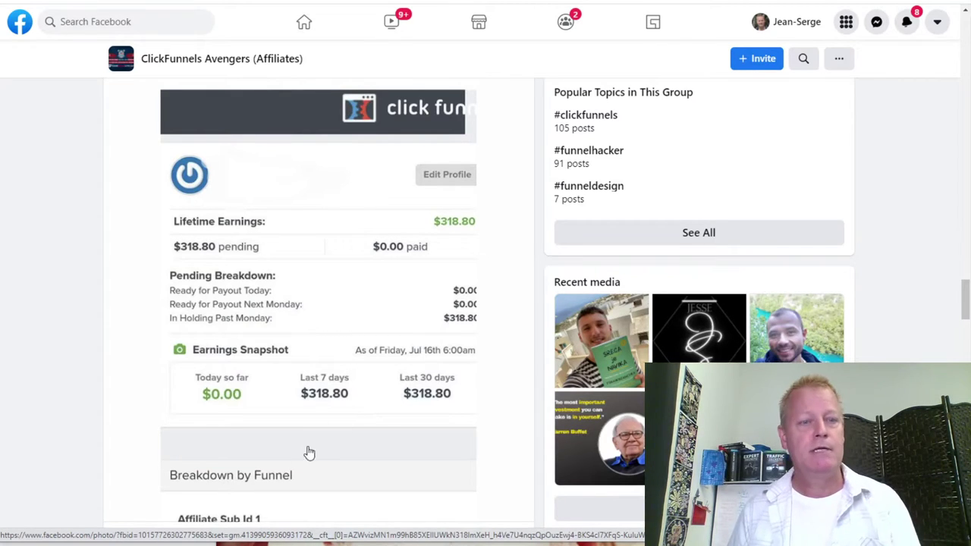
{"action": "scroll", "coordinate": [303, 226], "scroll_direction": "up", "scroll_amount": 3}
{"action": "scroll", "coordinate": [205, 205], "scroll_direction": "up", "scroll_amount": 6}
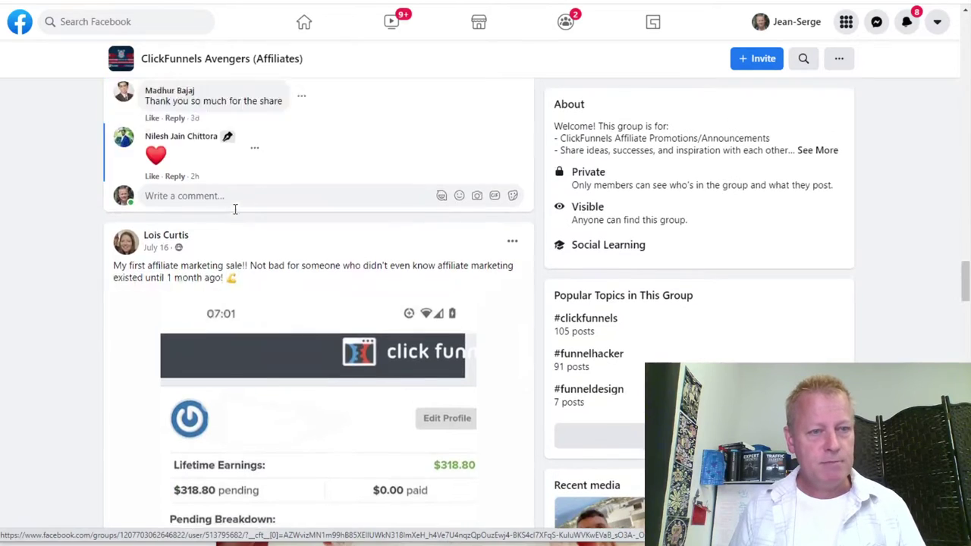
{"action": "left_click", "coordinate": [173, 343]}
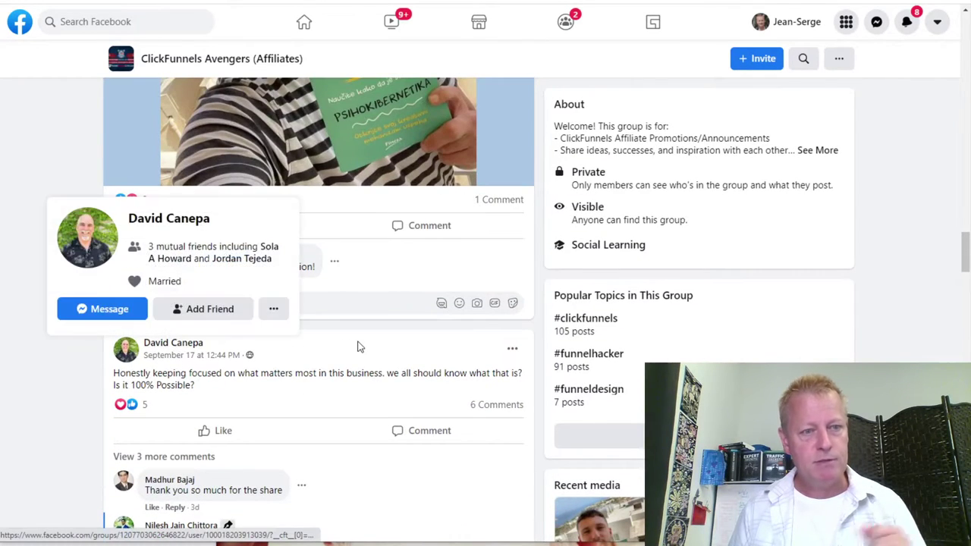
{"action": "scroll", "coordinate": [557, 413], "scroll_direction": "down", "scroll_amount": 2}
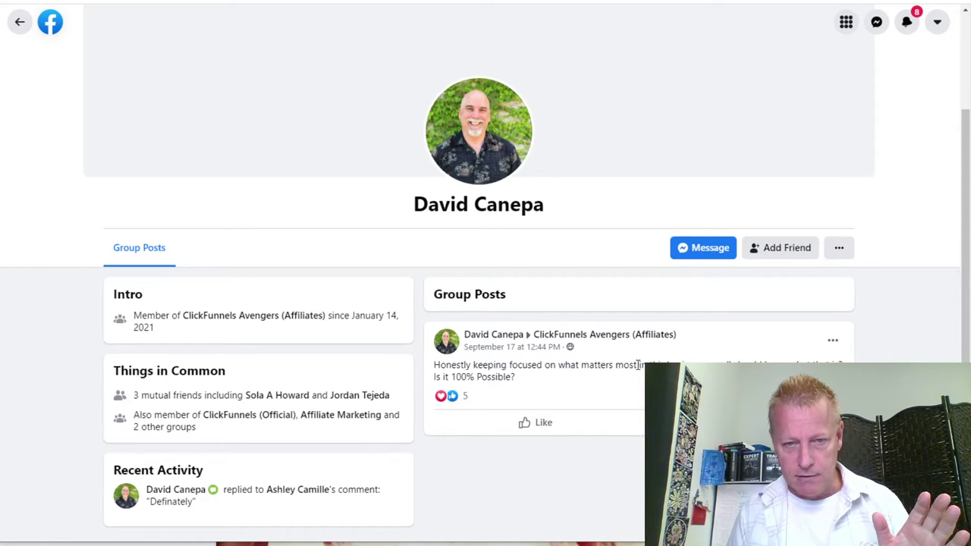
Switch to the member's main profile via View Main Profile and browse his marriage and engagement life events.
{"action": "left_click", "coordinate": [839, 247]}
{"action": "left_click", "coordinate": [809, 293]}
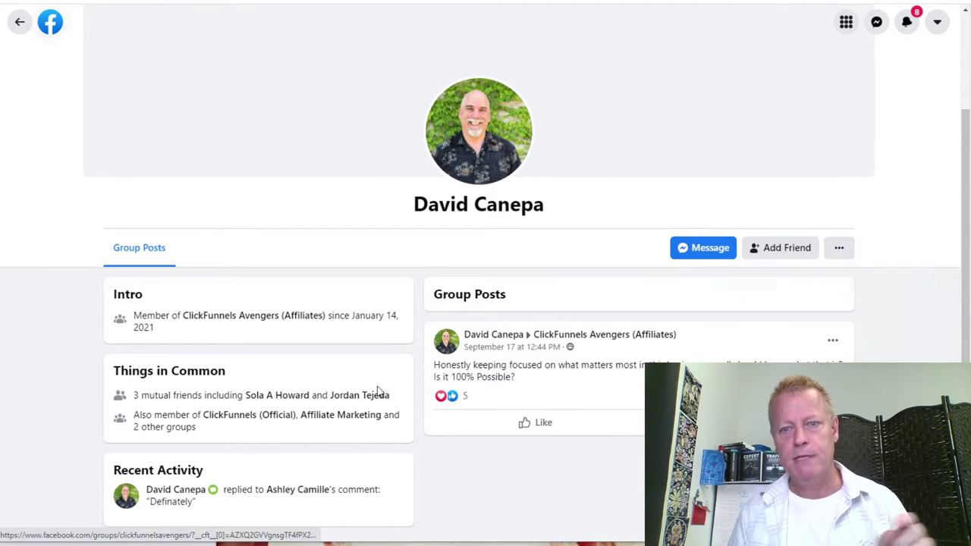
{"action": "scroll", "coordinate": [409, 433], "scroll_direction": "down", "scroll_amount": 10}
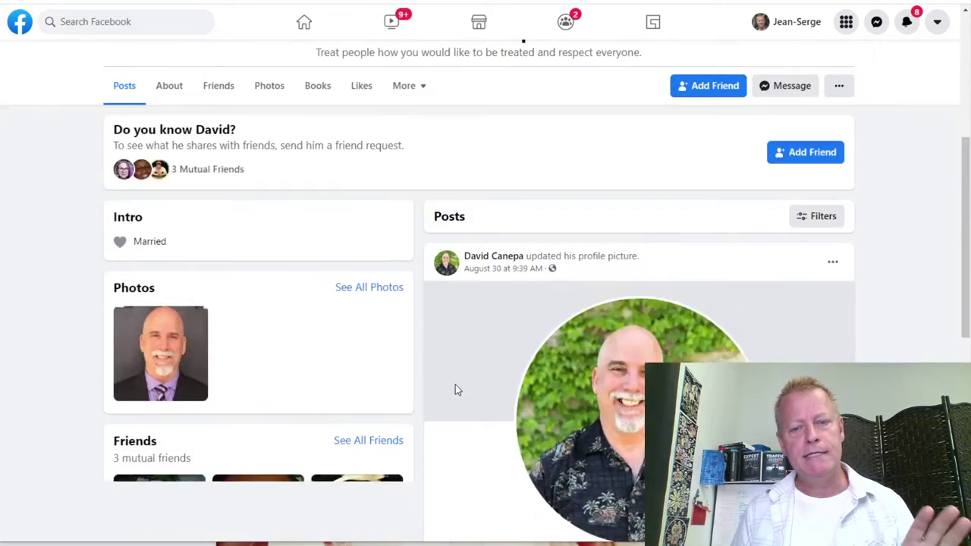
{"action": "scroll", "coordinate": [457, 391], "scroll_direction": "up", "scroll_amount": 3}
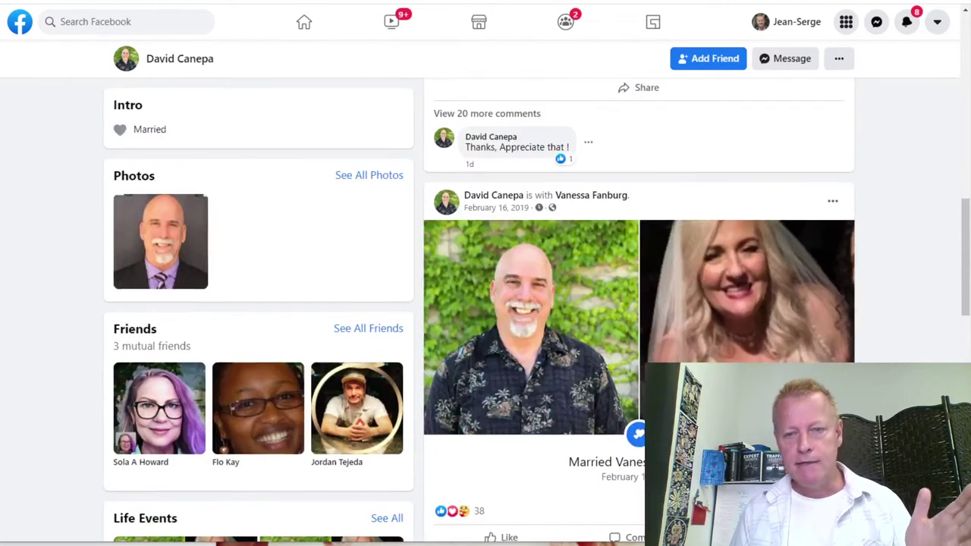
{"action": "scroll", "coordinate": [582, 224], "scroll_direction": "down", "scroll_amount": 2}
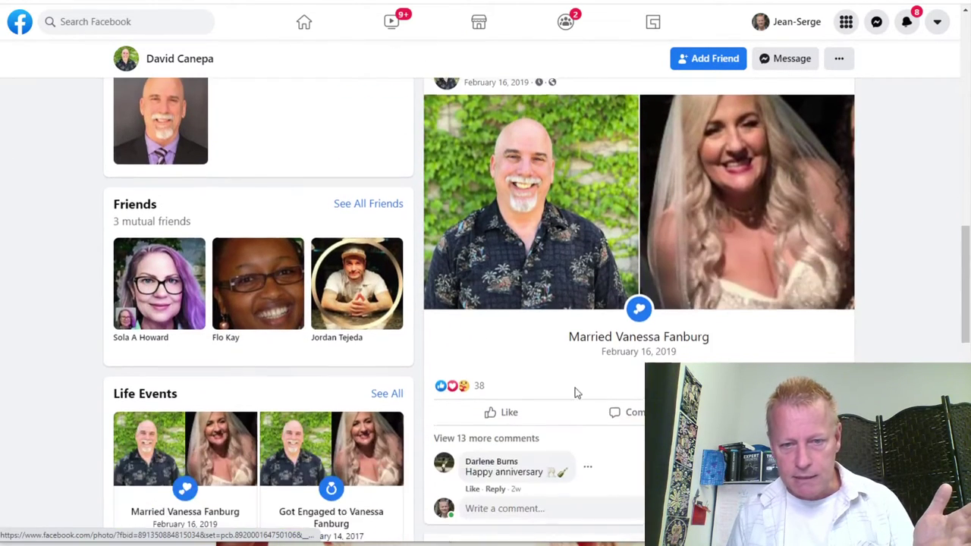
{"action": "scroll", "coordinate": [682, 329], "scroll_direction": "down", "scroll_amount": 5}
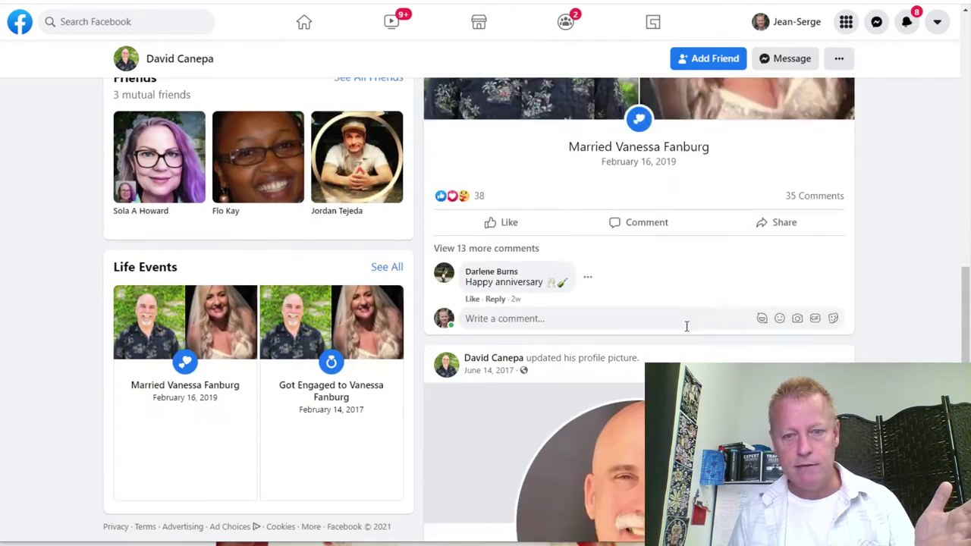
{"action": "scroll", "coordinate": [639, 304], "scroll_direction": "down", "scroll_amount": 3}
{"action": "scroll", "coordinate": [639, 303], "scroll_direction": "down", "scroll_amount": 2}
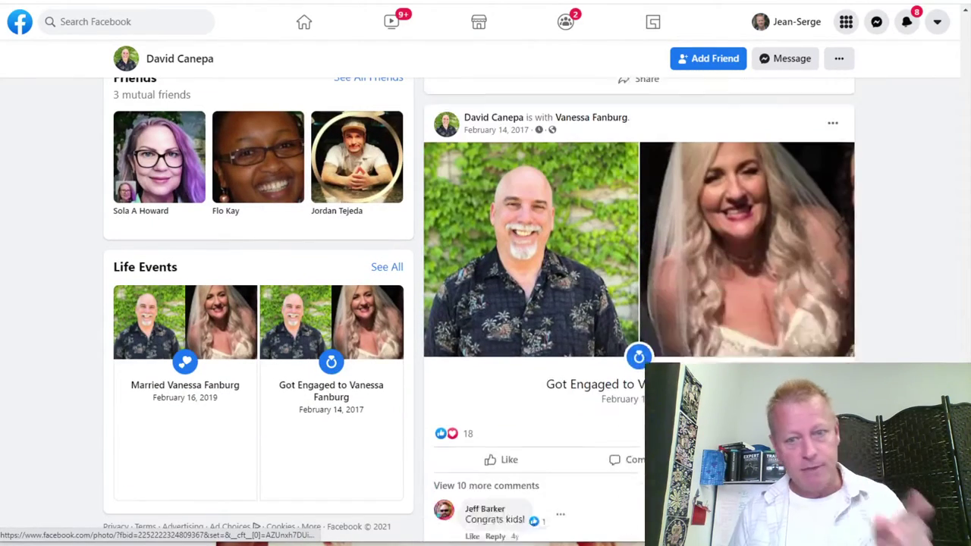
{"action": "scroll", "coordinate": [313, 244], "scroll_direction": "up", "scroll_amount": 8}
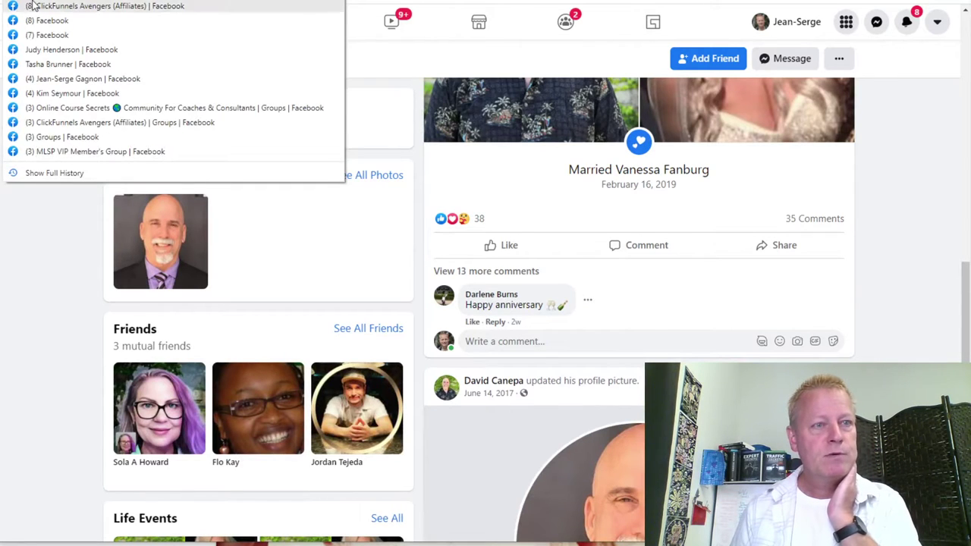
Go back to the ClickFunnels Avengers group and open the $1.4 million post author's profile.
{"action": "left_click", "coordinate": [30, 6]}
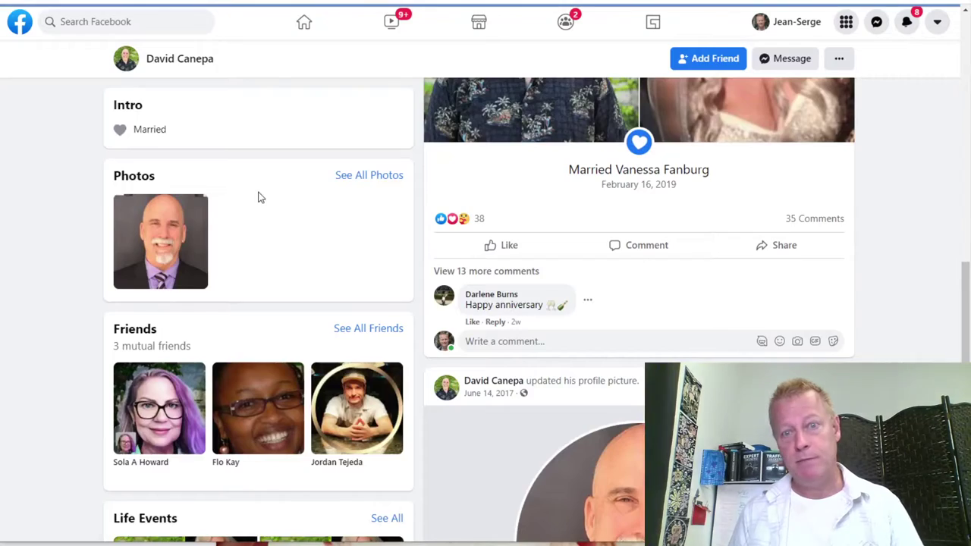
{"action": "scroll", "coordinate": [345, 245], "scroll_direction": "down", "scroll_amount": 8}
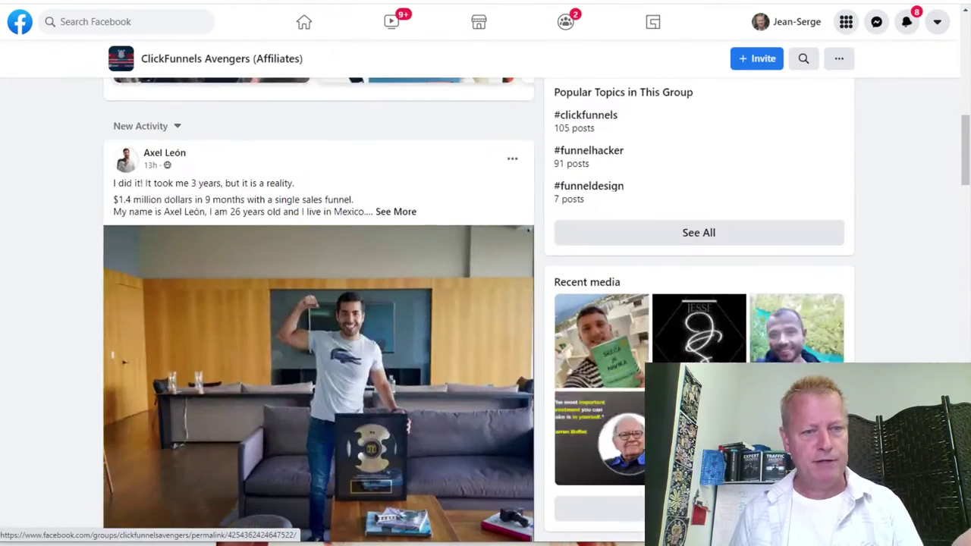
{"action": "scroll", "coordinate": [302, 290], "scroll_direction": "down", "scroll_amount": 1}
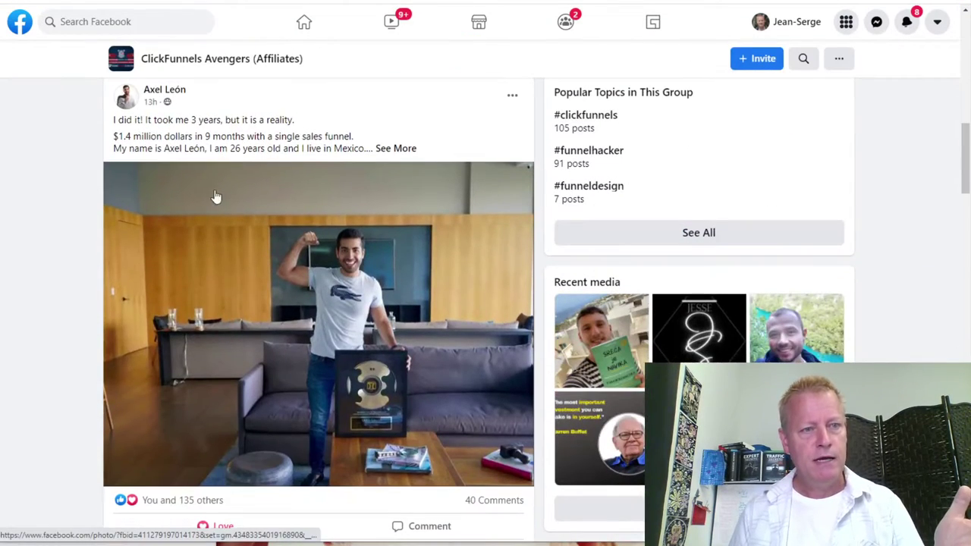
{"action": "left_click", "coordinate": [165, 90]}
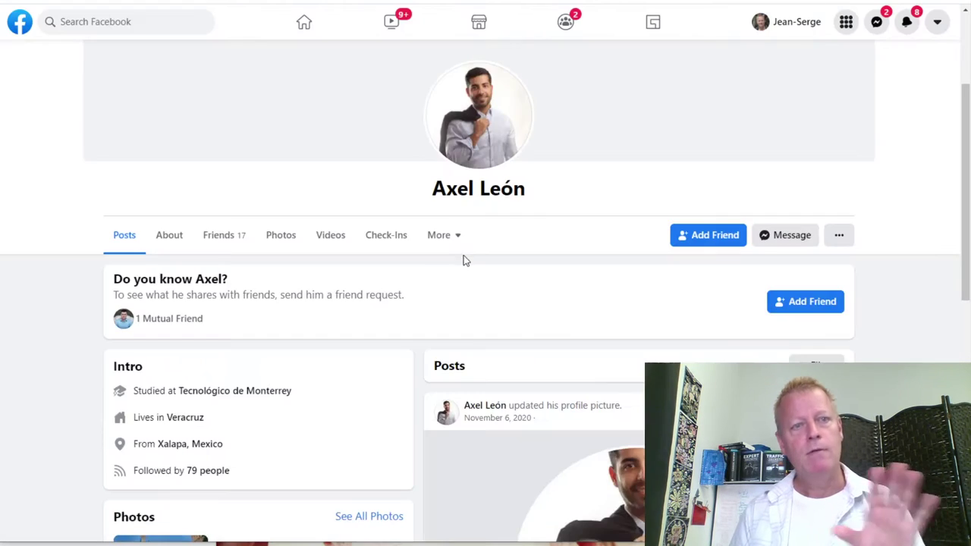
Scroll the author's main profile down to his intro and 17 friends, then back up.
{"action": "scroll", "coordinate": [464, 276], "scroll_direction": "down", "scroll_amount": 10}
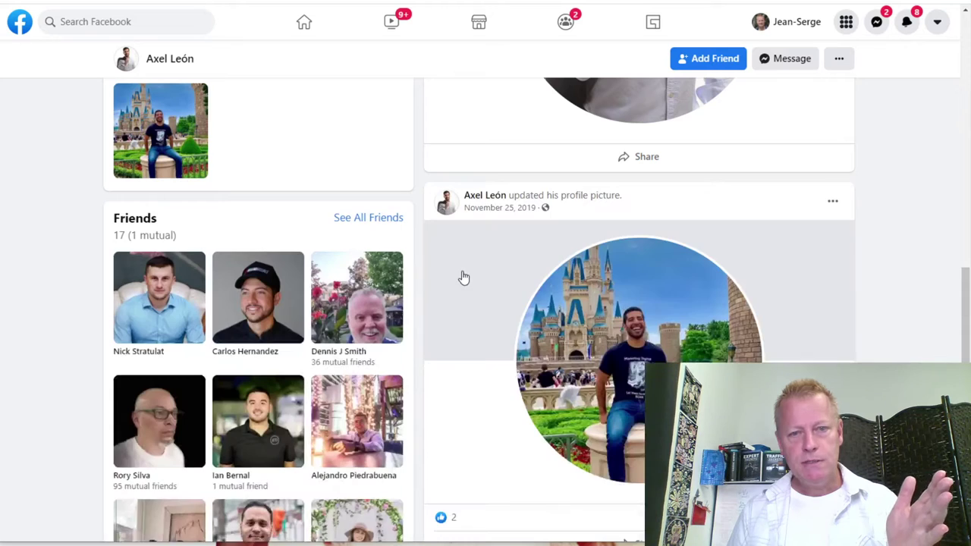
{"action": "scroll", "coordinate": [462, 271], "scroll_direction": "down", "scroll_amount": 3}
{"action": "scroll", "coordinate": [462, 271], "scroll_direction": "up", "scroll_amount": 13}
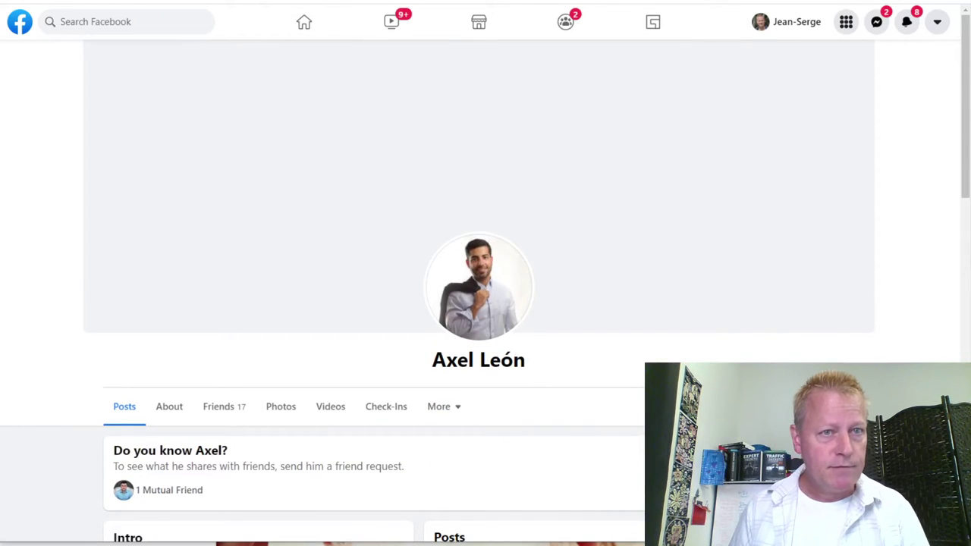
Back in the group, open the 'Creating your perfect avatar/customer' author's profile in a new tab and view it.
{"action": "key", "text": "alt+Left"}
{"action": "scroll", "coordinate": [249, 232], "scroll_direction": "down", "scroll_amount": 6}
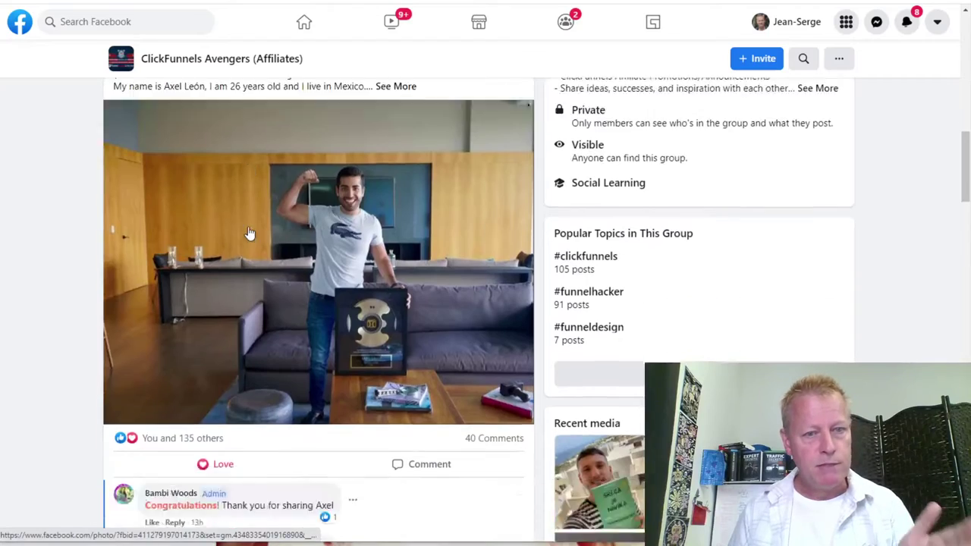
{"action": "scroll", "coordinate": [250, 233], "scroll_direction": "down", "scroll_amount": 15}
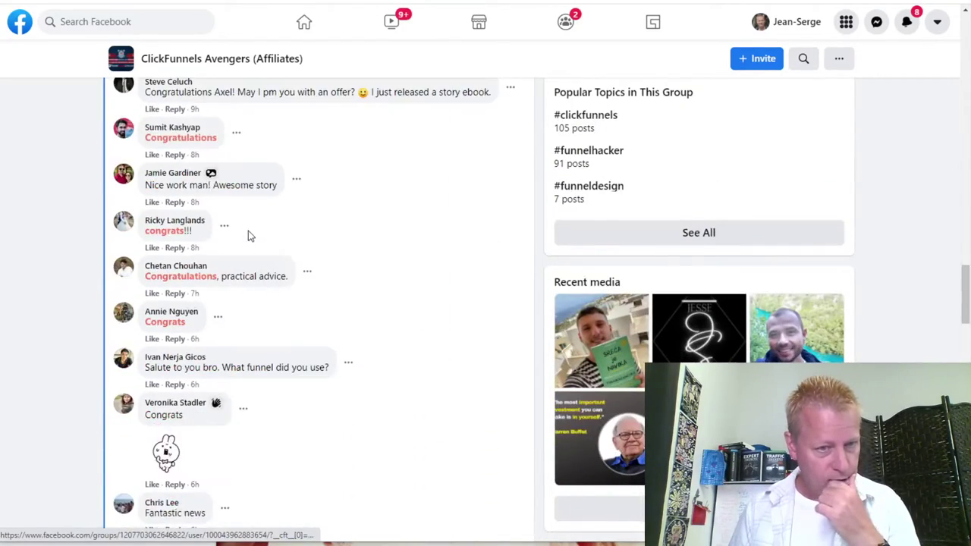
{"action": "scroll", "coordinate": [250, 234], "scroll_direction": "down", "scroll_amount": 15}
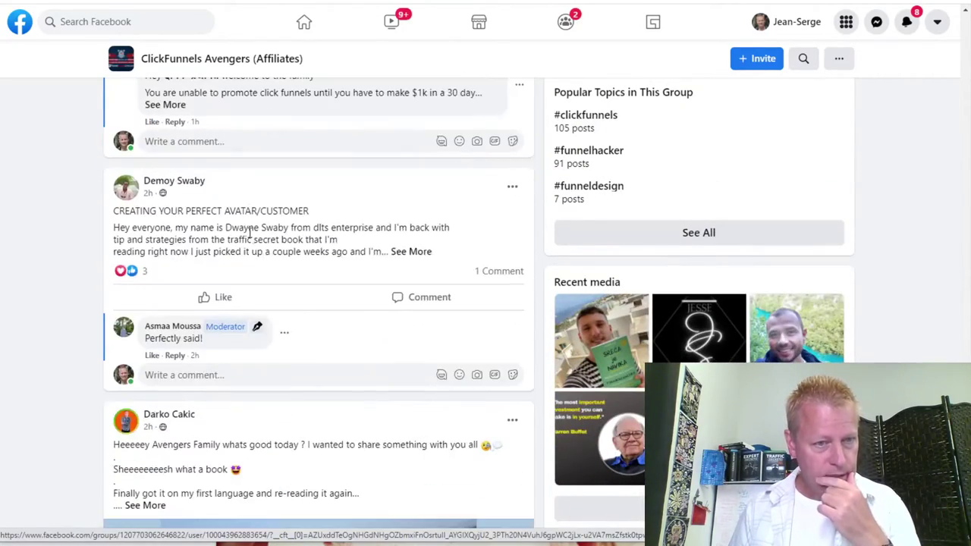
{"action": "mouse_move", "coordinate": [190, 188]}
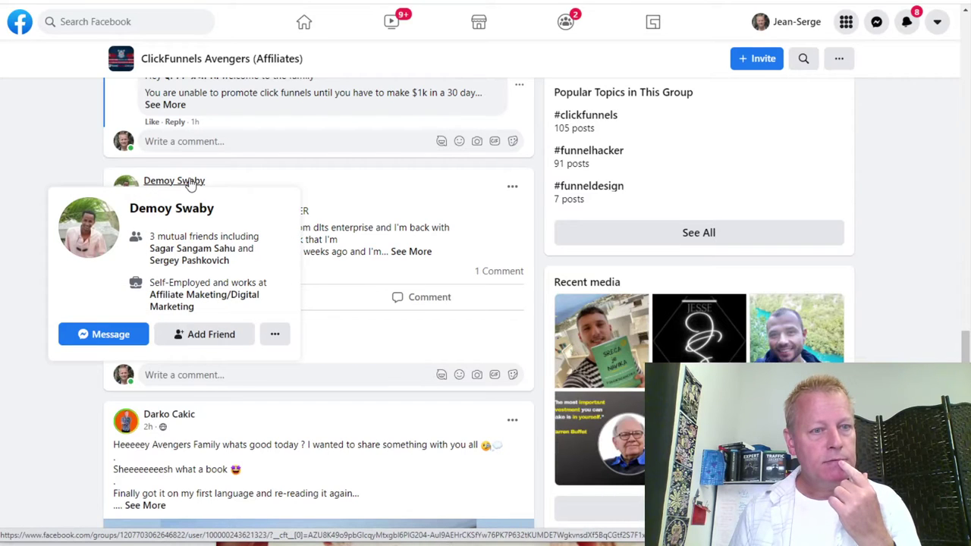
{"action": "left_click", "coordinate": [275, 334]}
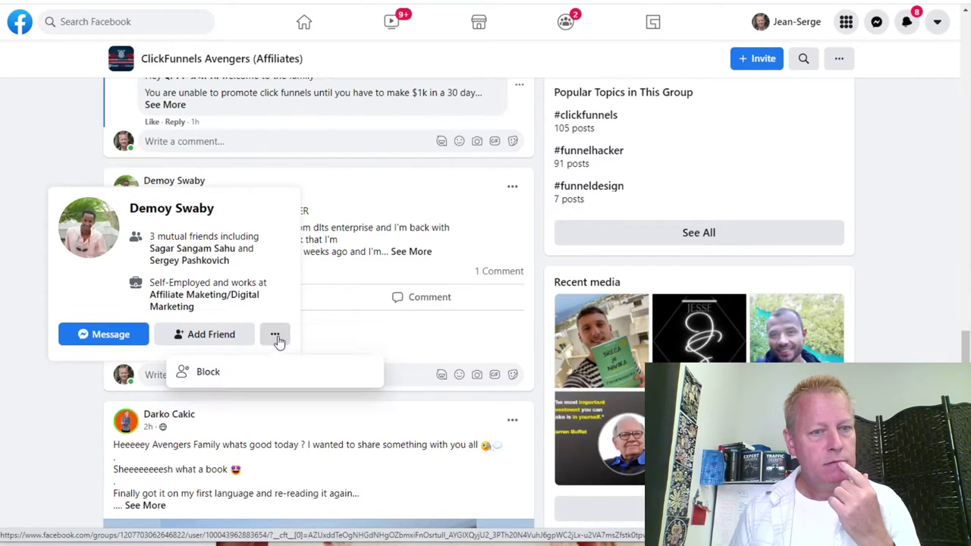
{"action": "right_click", "coordinate": [194, 210]}
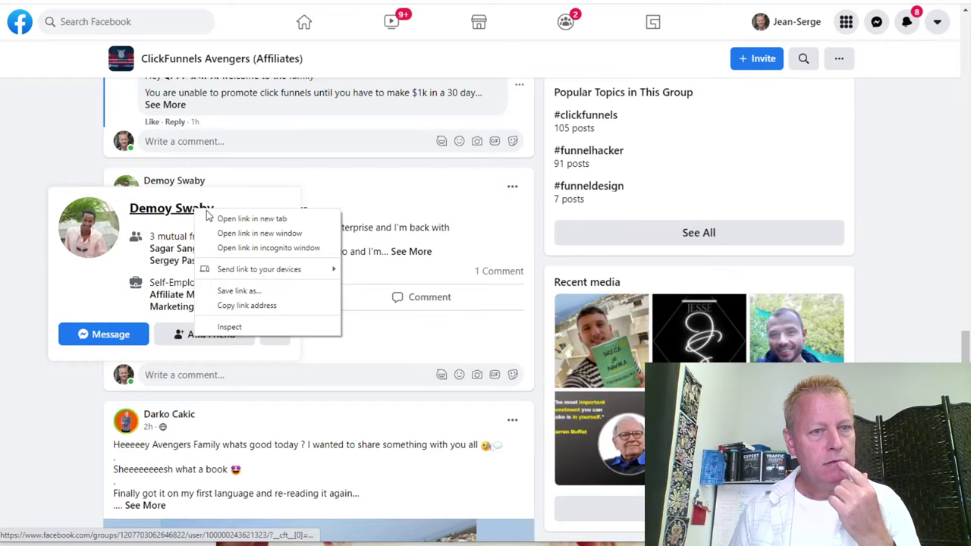
{"action": "left_click", "coordinate": [220, 217]}
{"action": "left_click", "coordinate": [212, 3]}
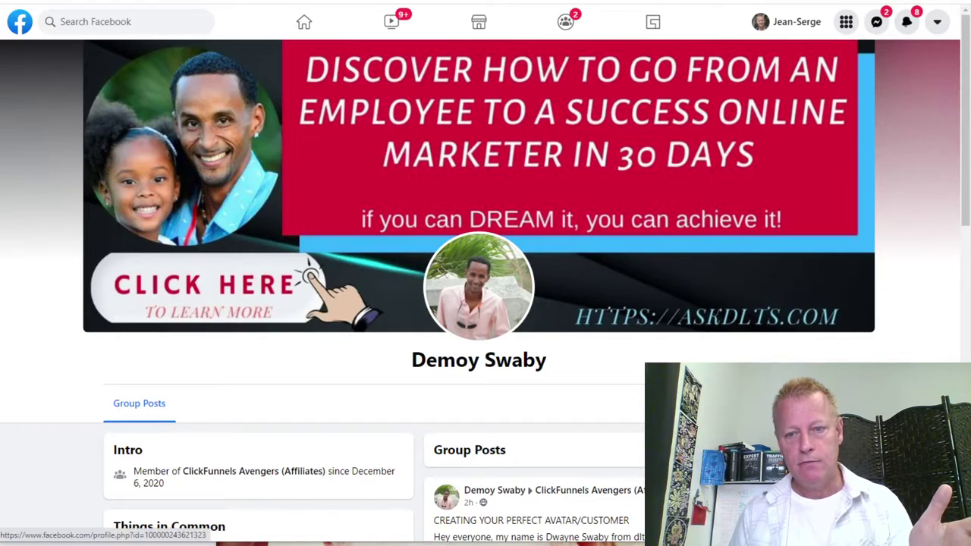
Load the avatar post author's full profile and scroll through its posts, intro and 264 friends.
{"action": "scroll", "coordinate": [485, 303], "scroll_direction": "down", "scroll_amount": 4}
{"action": "scroll", "coordinate": [485, 303], "scroll_direction": "up", "scroll_amount": 4}
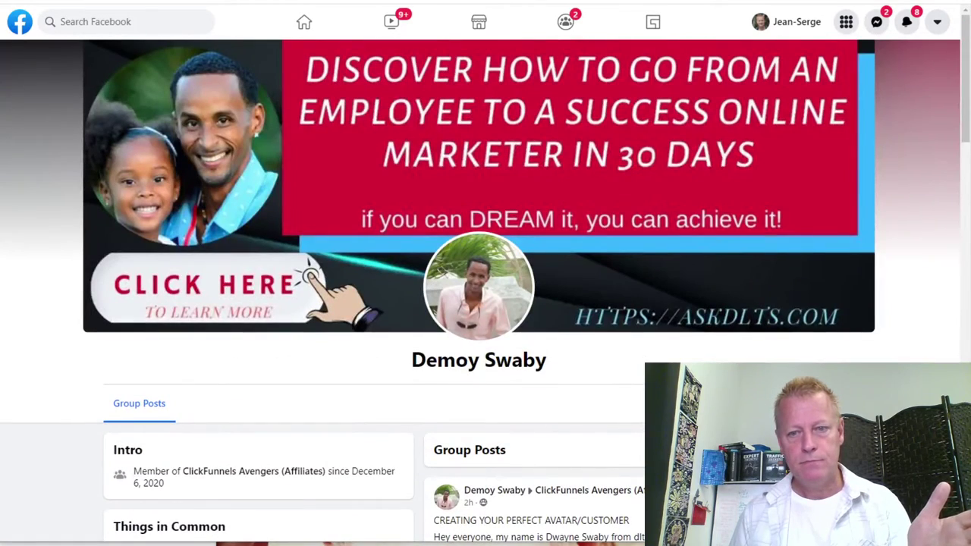
{"action": "left_click", "coordinate": [484, 443]}
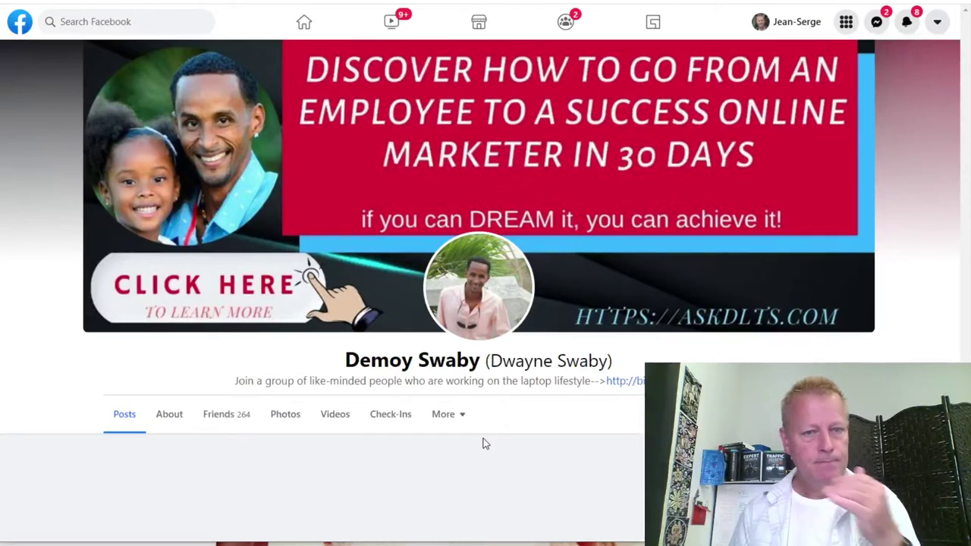
{"action": "scroll", "coordinate": [524, 453], "scroll_direction": "down", "scroll_amount": 10}
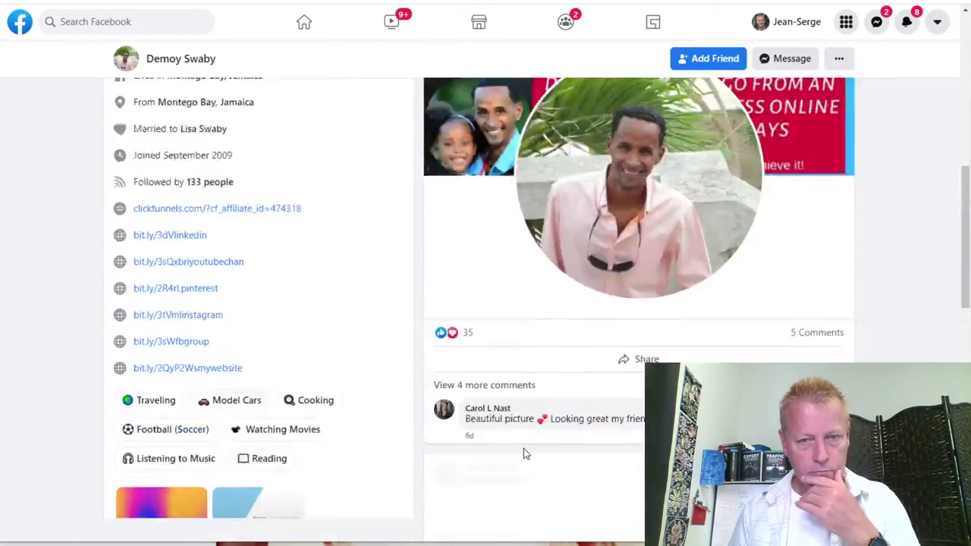
{"action": "scroll", "coordinate": [523, 449], "scroll_direction": "down", "scroll_amount": 5}
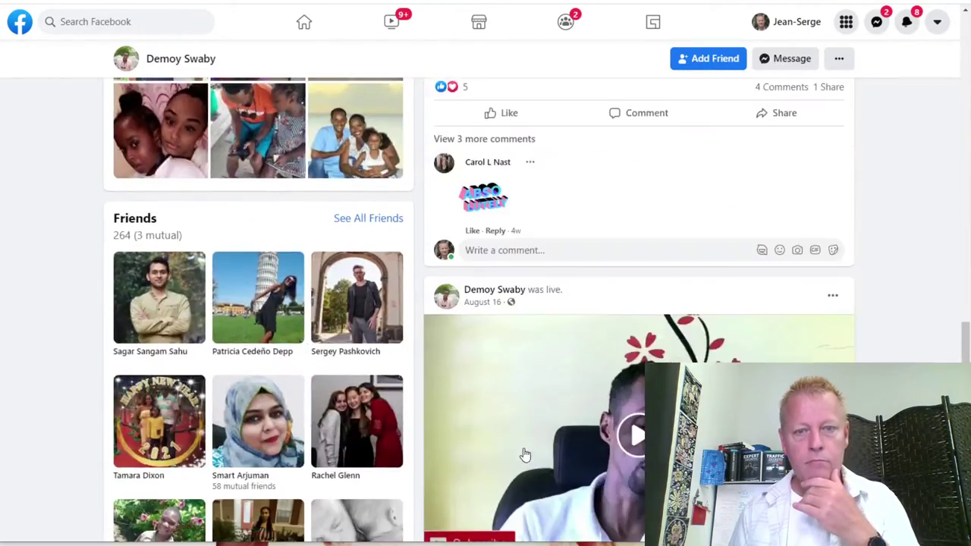
{"action": "scroll", "coordinate": [524, 453], "scroll_direction": "up", "scroll_amount": 15}
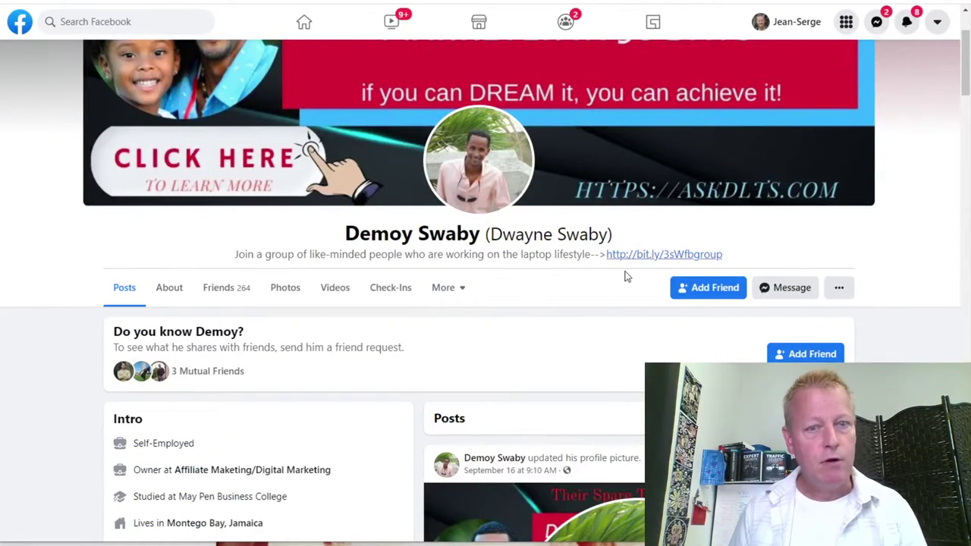
{"action": "scroll", "coordinate": [624, 275], "scroll_direction": "down", "scroll_amount": 4}
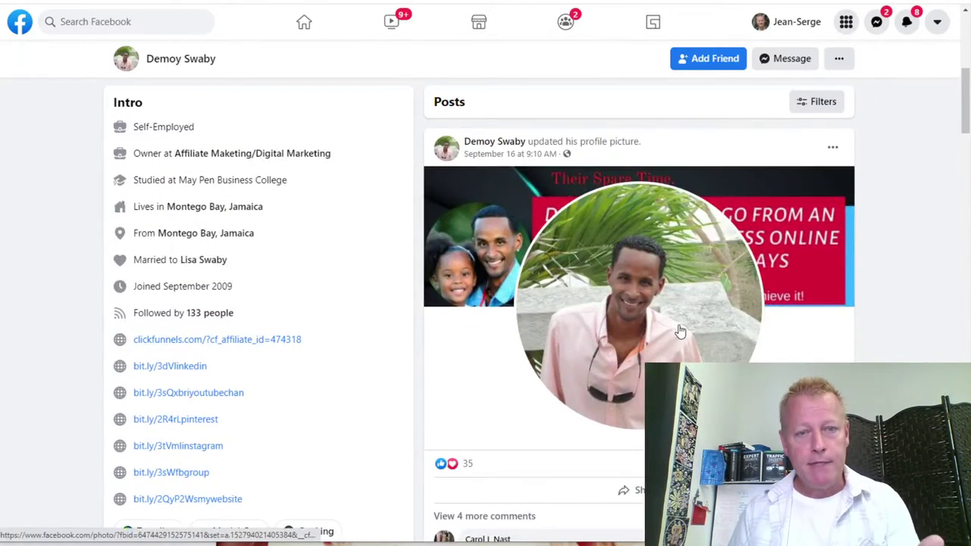
{"action": "scroll", "coordinate": [679, 334], "scroll_direction": "down", "scroll_amount": 11}
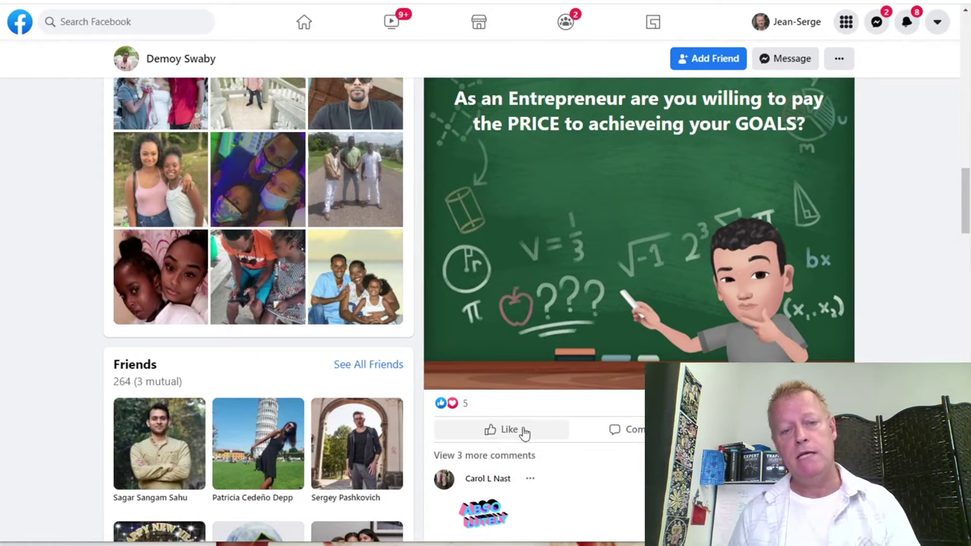
Love the chalkboard post and comment 'of course' on it.
{"action": "mouse_move", "coordinate": [504, 429]}
{"action": "left_click", "coordinate": [479, 404]}
{"action": "scroll", "coordinate": [532, 392], "scroll_direction": "up", "scroll_amount": 1}
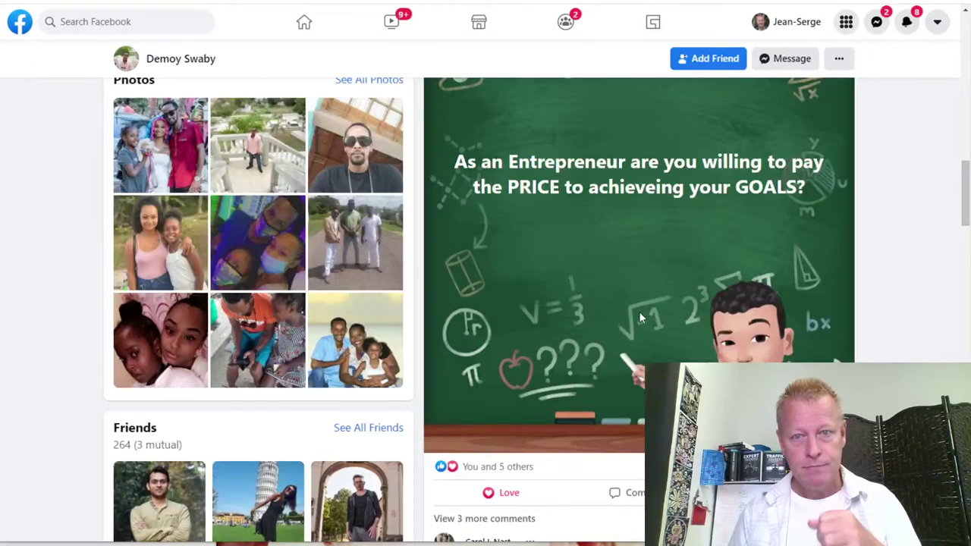
{"action": "scroll", "coordinate": [592, 455], "scroll_direction": "down", "scroll_amount": 1}
{"action": "scroll", "coordinate": [592, 455], "scroll_direction": "down", "scroll_amount": 4}
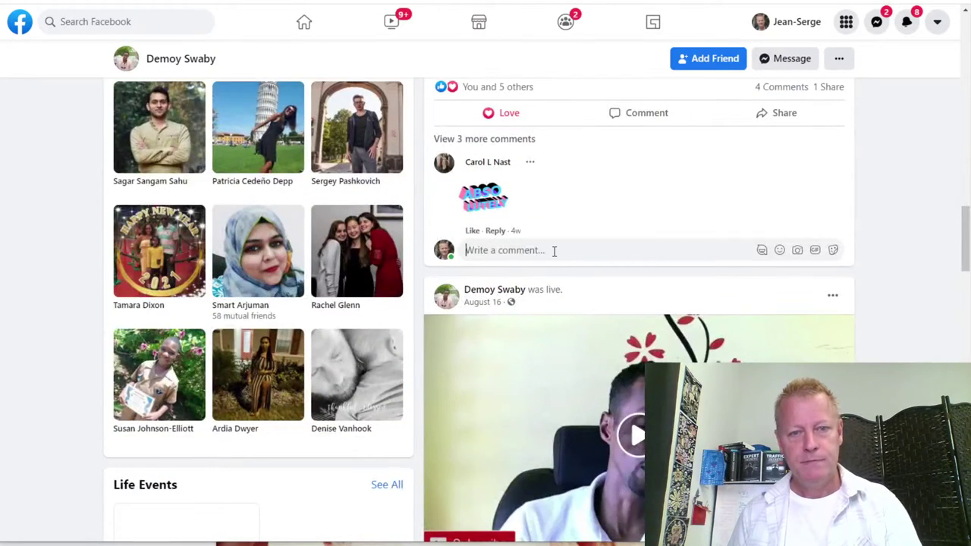
{"action": "left_click", "coordinate": [554, 252]}
{"action": "type", "text": "o"}
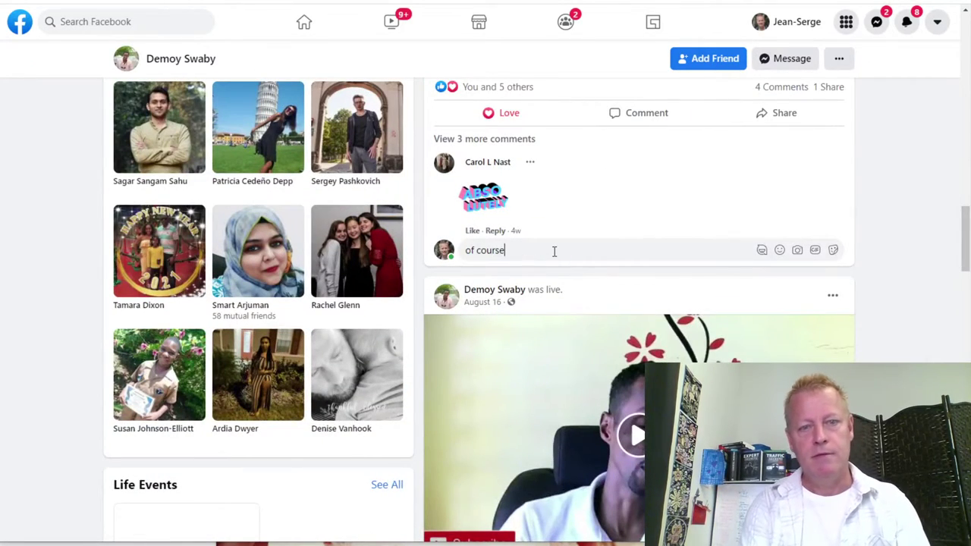
{"action": "type", "text": "f course"}
{"action": "key", "text": "Return"}
Love the August 16 live video post and comment 'replay' on it.
{"action": "scroll", "coordinate": [559, 253], "scroll_direction": "down", "scroll_amount": 3}
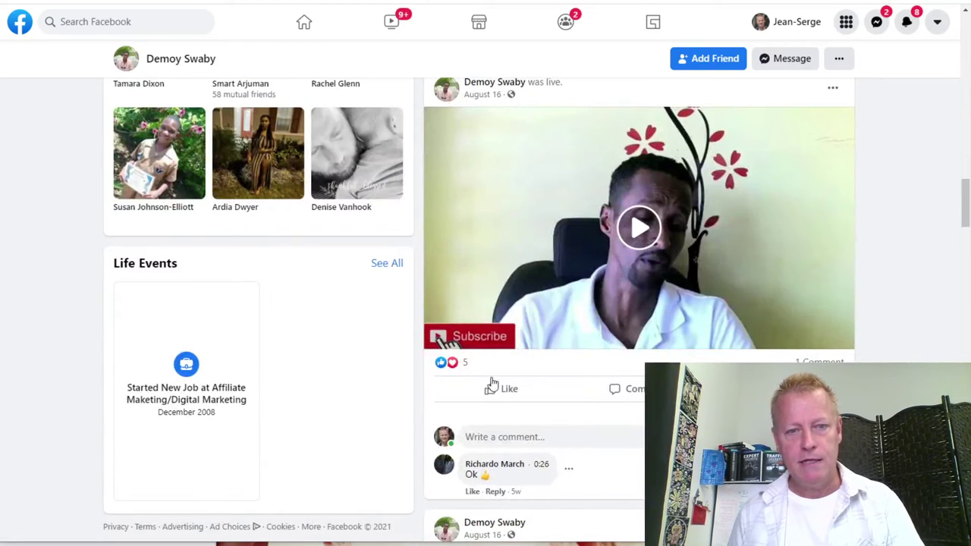
{"action": "mouse_move", "coordinate": [504, 389]}
{"action": "left_click", "coordinate": [479, 362]}
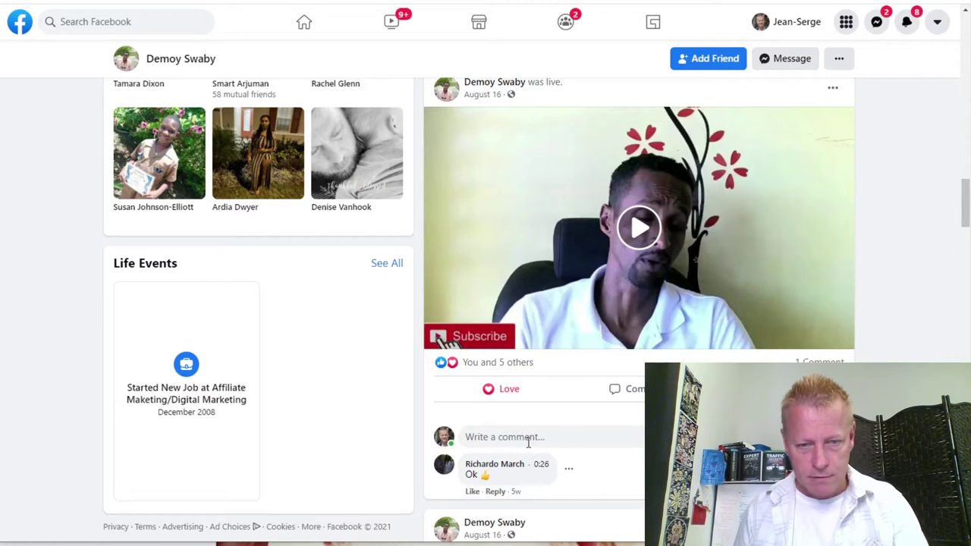
{"action": "left_click", "coordinate": [569, 436]}
{"action": "type", "text": "replay"}
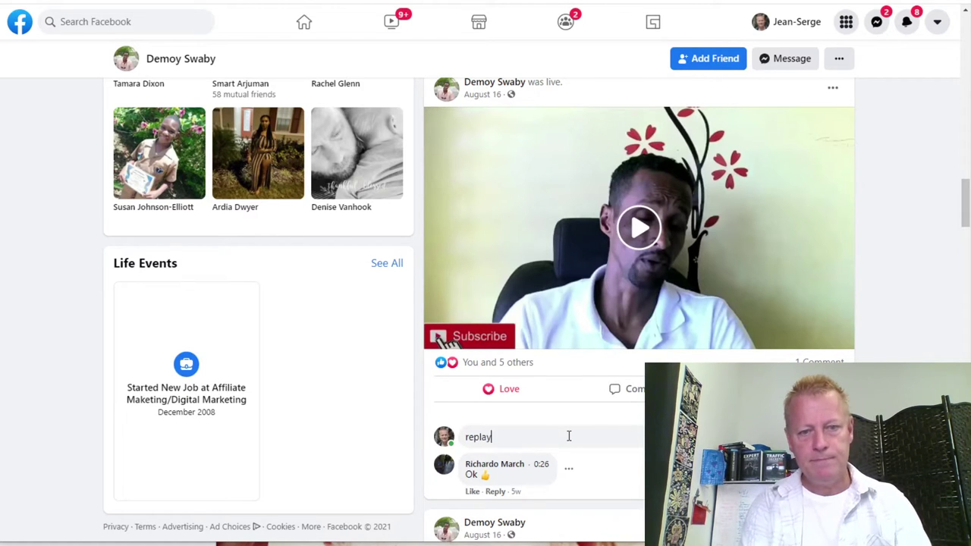
{"action": "key", "text": "Return"}
{"action": "scroll", "coordinate": [569, 436], "scroll_direction": "up", "scroll_amount": 15}
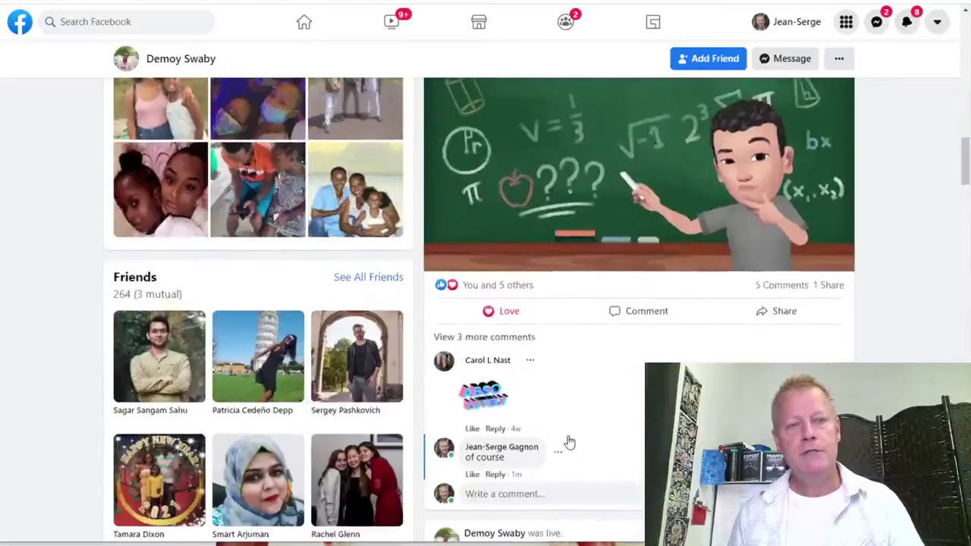
{"action": "scroll", "coordinate": [569, 440], "scroll_direction": "up", "scroll_amount": 1}
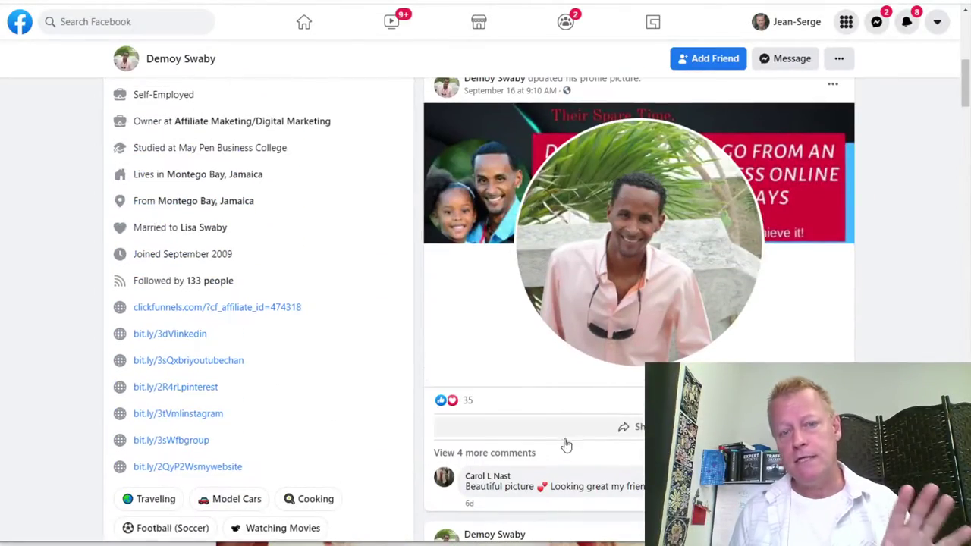
{"action": "scroll", "coordinate": [600, 475], "scroll_direction": "up", "scroll_amount": 1}
{"action": "scroll", "coordinate": [599, 477], "scroll_direction": "up", "scroll_amount": 1}
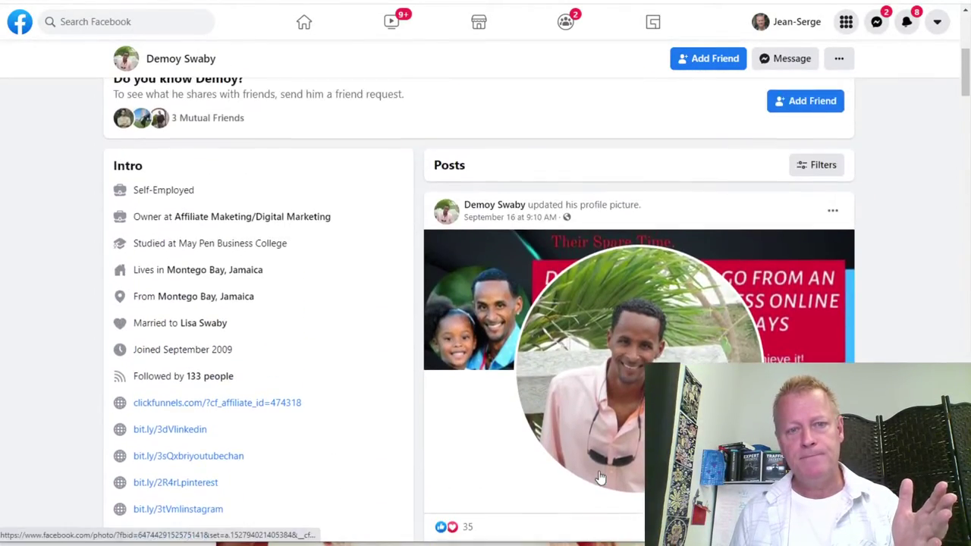
{"action": "scroll", "coordinate": [600, 477], "scroll_direction": "down", "scroll_amount": 5}
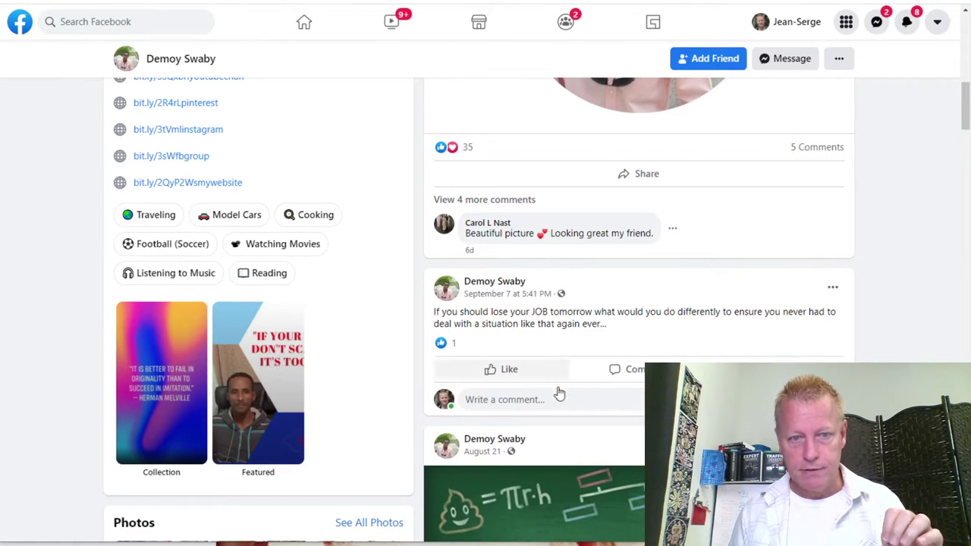
React with Love to the September 7 job-loss post and comment "that's a great question" on it.
{"action": "mouse_move", "coordinate": [491, 372]}
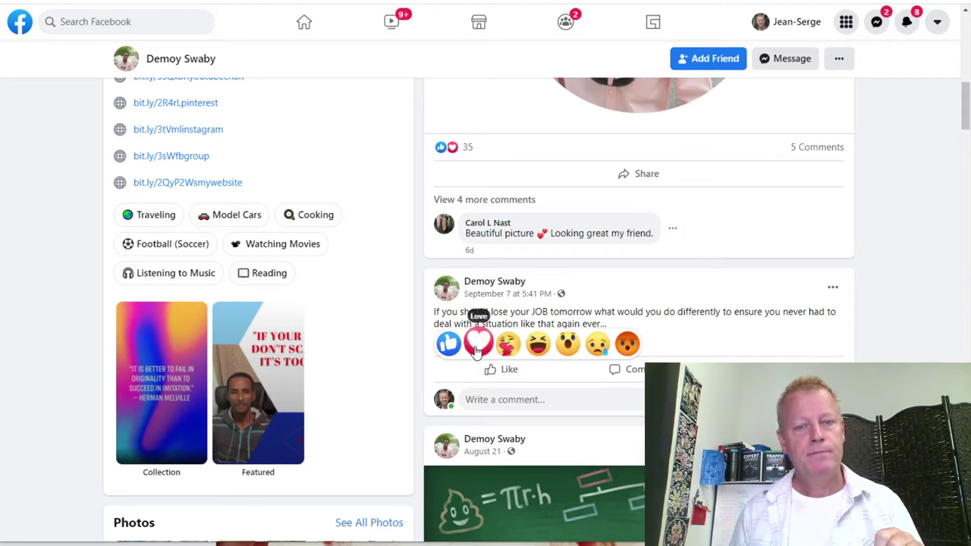
{"action": "left_click", "coordinate": [479, 344]}
{"action": "left_click", "coordinate": [526, 401]}
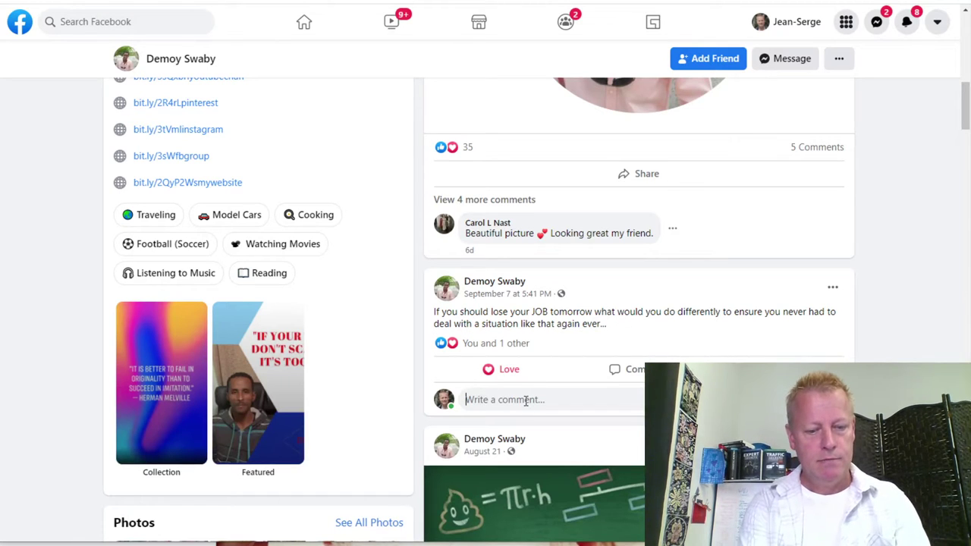
{"action": "type", "text": "that's"}
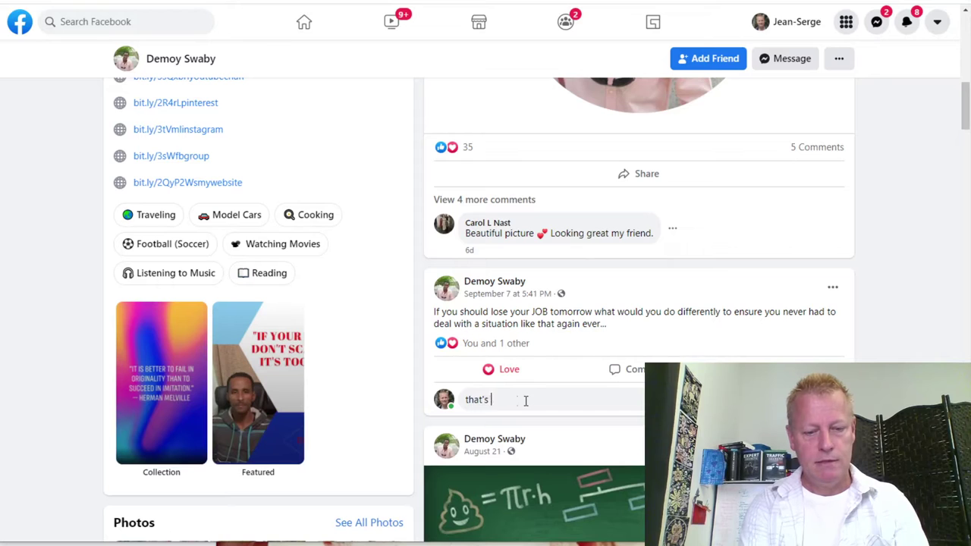
{"action": "type", "text": " a great question"}
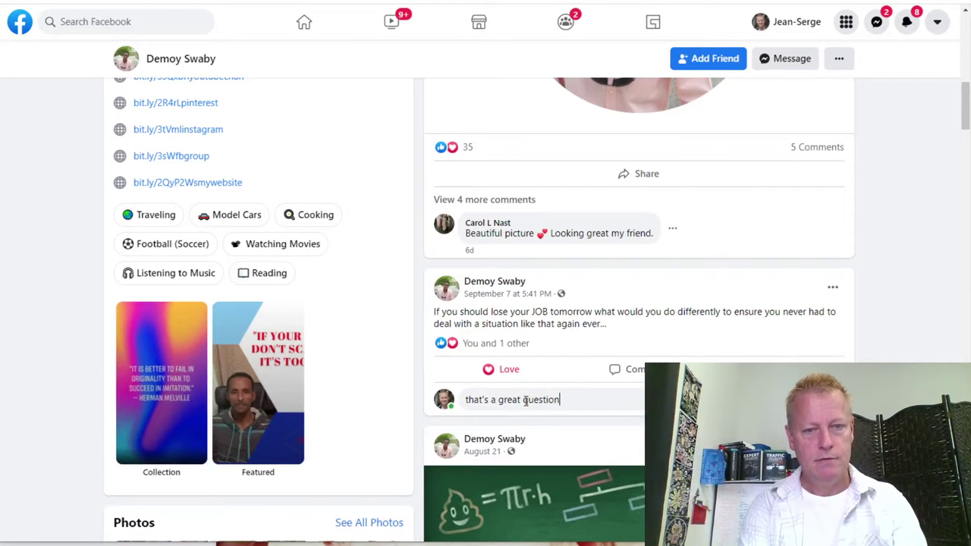
{"action": "key", "text": "Return"}
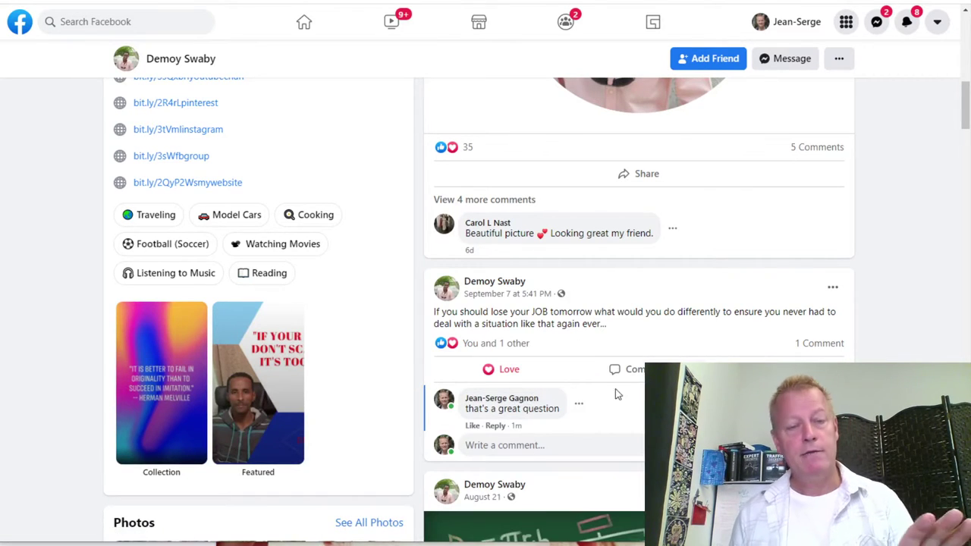
{"action": "scroll", "coordinate": [589, 367], "scroll_direction": "up", "scroll_amount": 4}
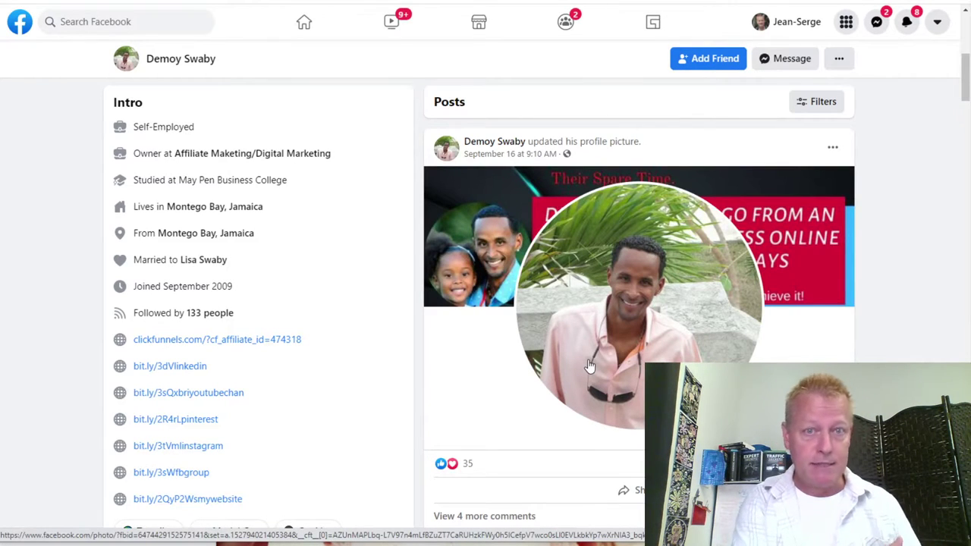
Scroll through the affiliate marketer's profile, then go back to the ClickFunnels Avengers (Affiliates) group feed.
{"action": "scroll", "coordinate": [590, 366], "scroll_direction": "down", "scroll_amount": 8}
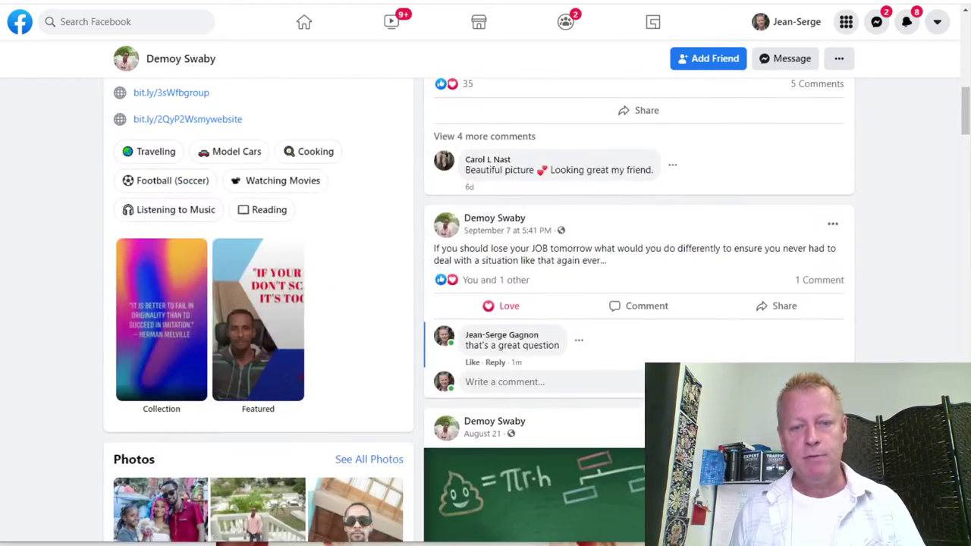
{"action": "scroll", "coordinate": [570, 401], "scroll_direction": "down", "scroll_amount": 2}
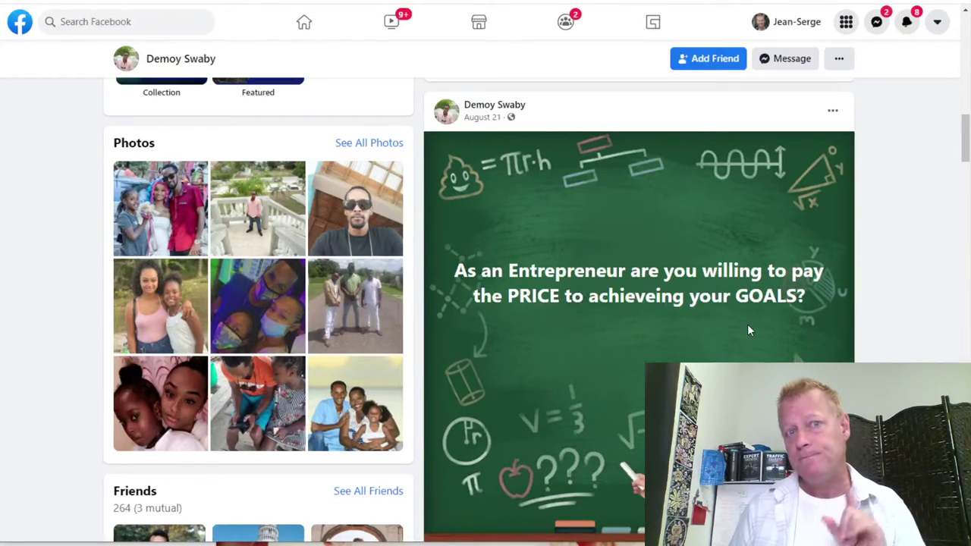
{"action": "scroll", "coordinate": [747, 330], "scroll_direction": "down", "scroll_amount": 8}
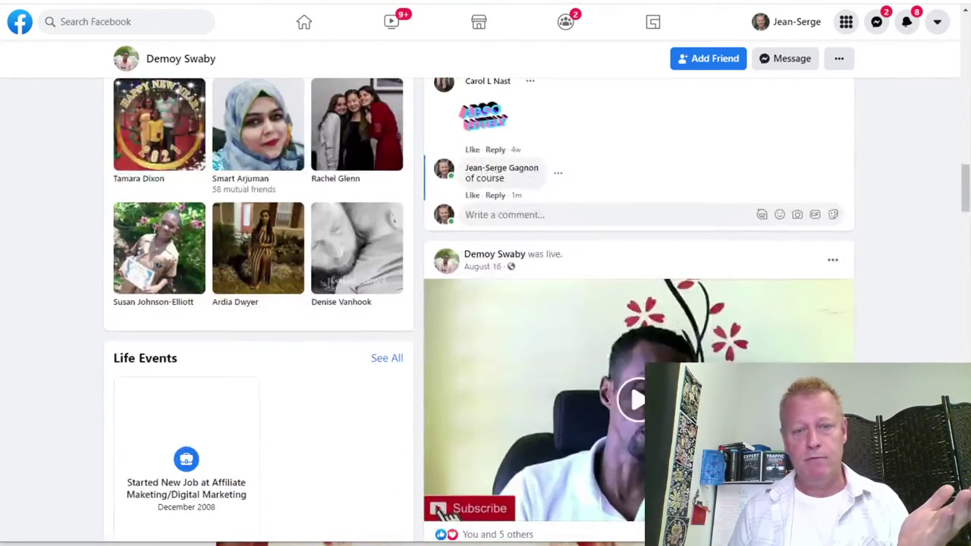
{"action": "scroll", "coordinate": [656, 284], "scroll_direction": "down", "scroll_amount": 8}
{"action": "scroll", "coordinate": [584, 304], "scroll_direction": "down", "scroll_amount": 2}
{"action": "scroll", "coordinate": [611, 332], "scroll_direction": "down", "scroll_amount": 6}
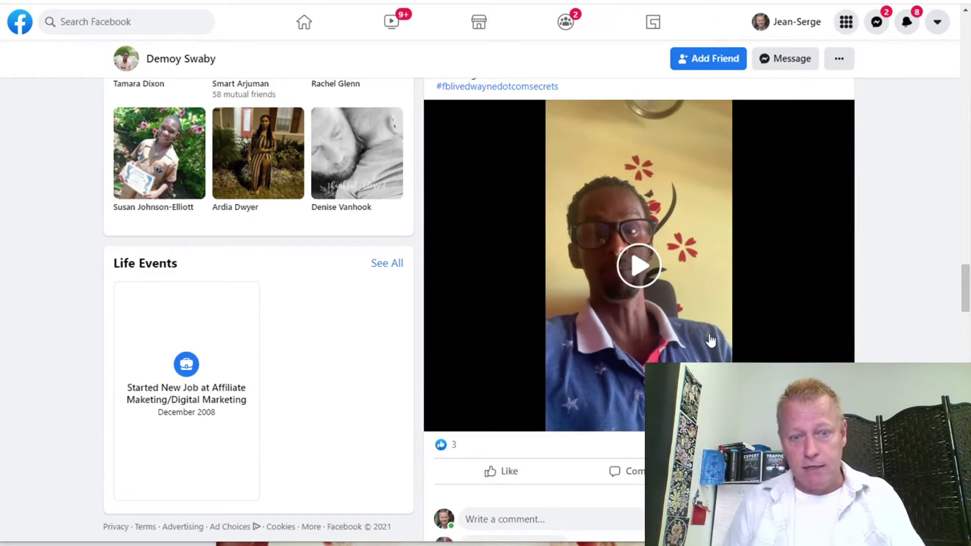
{"action": "scroll", "coordinate": [711, 340], "scroll_direction": "up", "scroll_amount": 4}
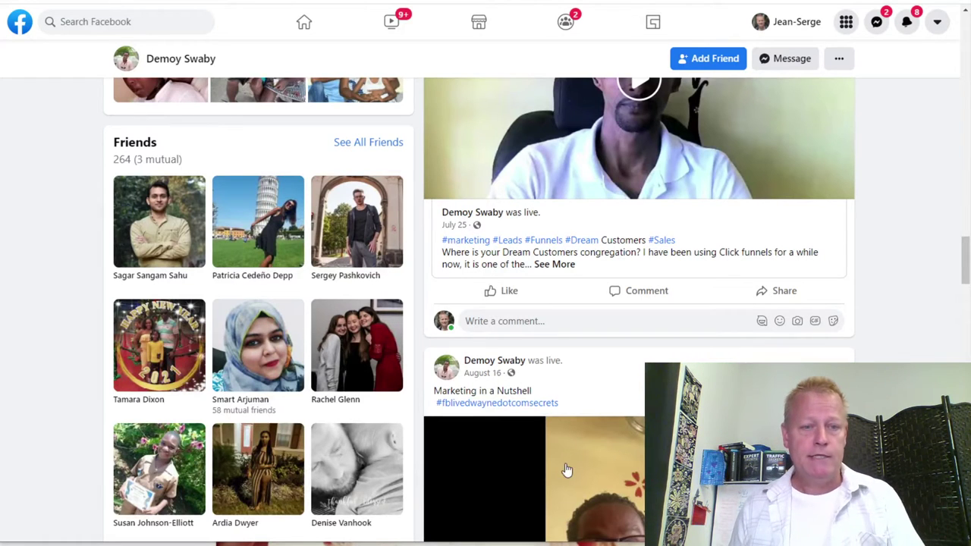
{"action": "scroll", "coordinate": [567, 470], "scroll_direction": "up", "scroll_amount": 4}
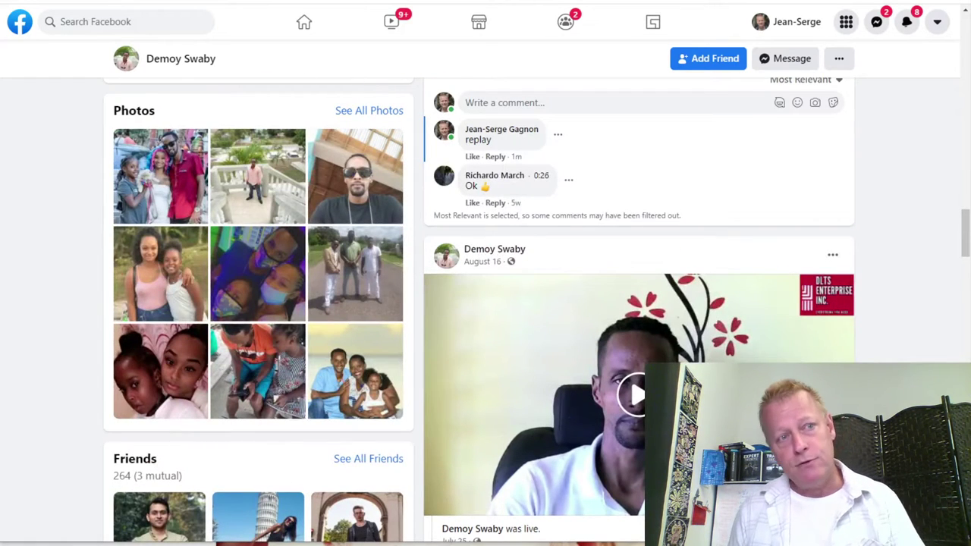
{"action": "key", "text": "alt+Left"}
Scroll down to the staying-focused post and bring up link options on its first commenter's name.
{"action": "scroll", "coordinate": [355, 350], "scroll_direction": "up", "scroll_amount": 5}
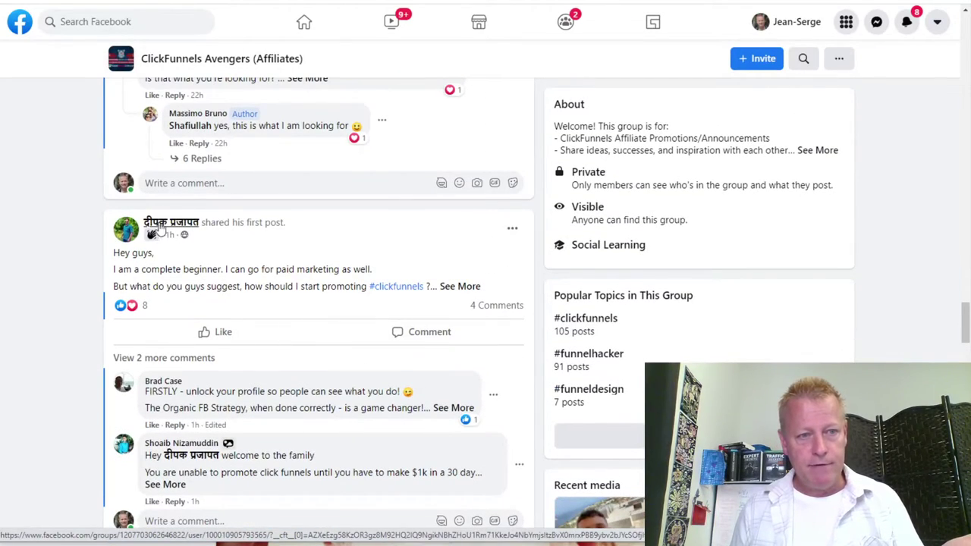
{"action": "mouse_move", "coordinate": [171, 222]}
{"action": "scroll", "coordinate": [221, 260], "scroll_direction": "down", "scroll_amount": 13}
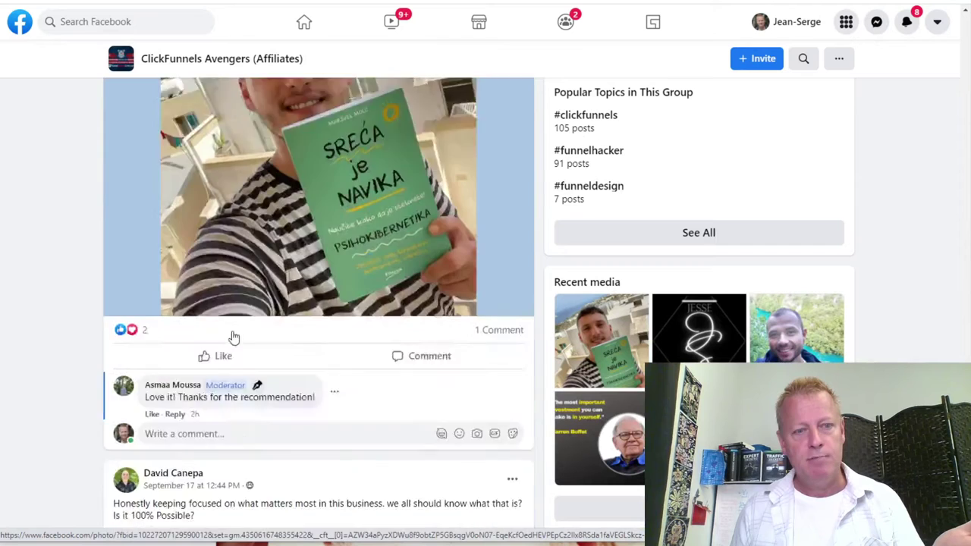
{"action": "scroll", "coordinate": [251, 365], "scroll_direction": "down", "scroll_amount": 3}
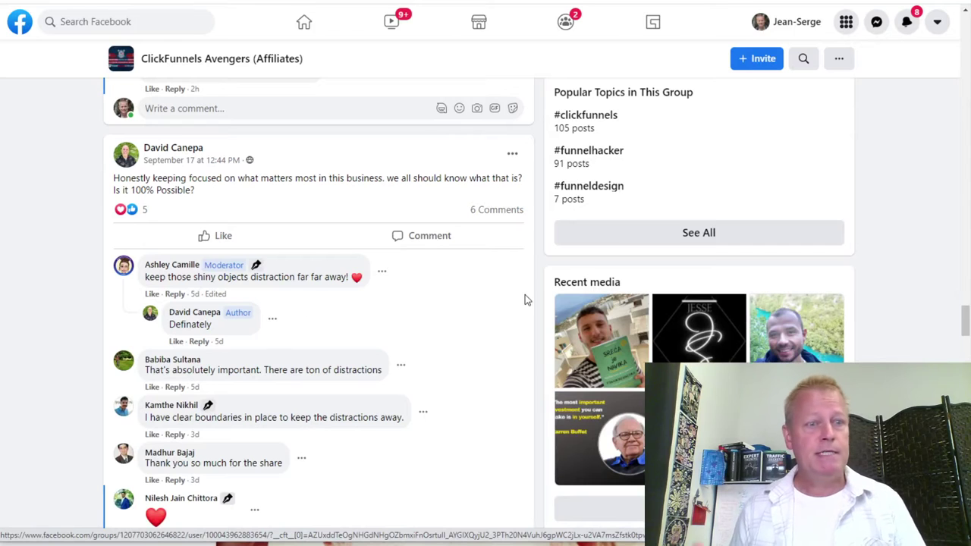
{"action": "mouse_move", "coordinate": [214, 267]}
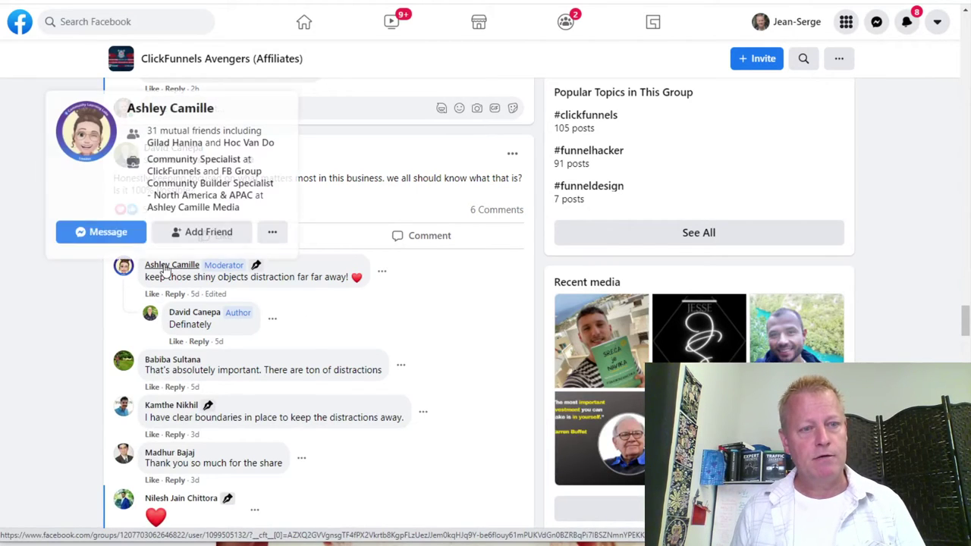
{"action": "right_click", "coordinate": [165, 265]}
{"action": "key", "text": "Escape"}
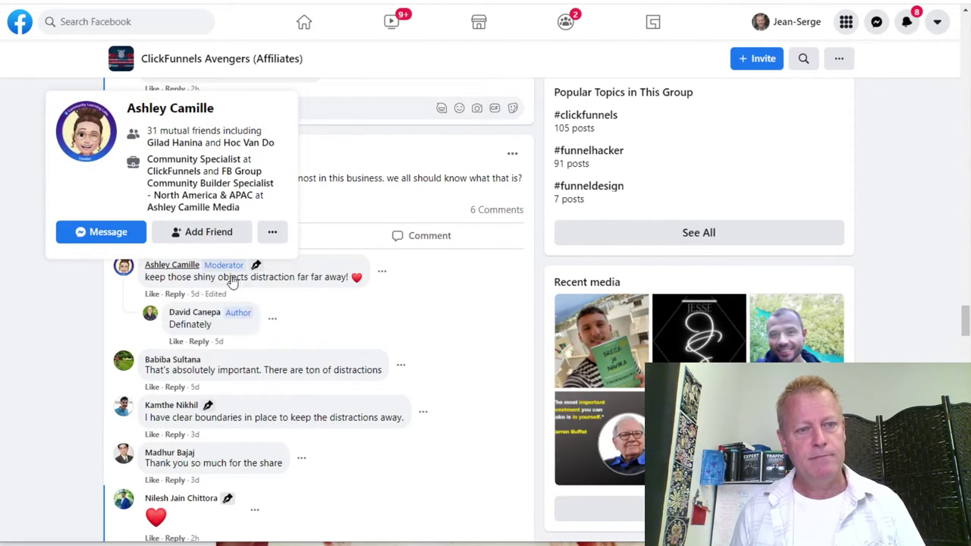
Open four more commenters' profiles from the staying-focused post in new tabs.
{"action": "scroll", "coordinate": [307, 350], "scroll_direction": "down", "scroll_amount": 1}
{"action": "scroll", "coordinate": [307, 351], "scroll_direction": "down", "scroll_amount": 1}
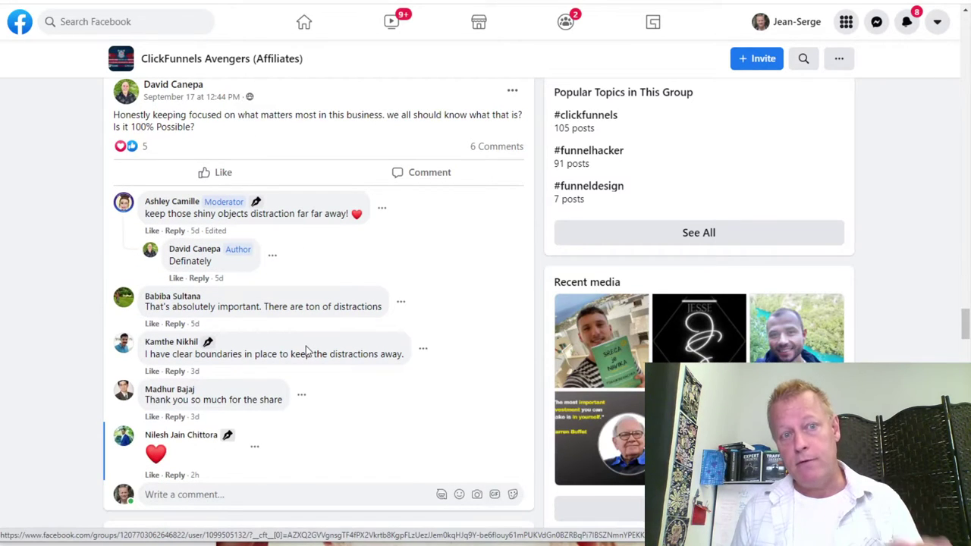
{"action": "scroll", "coordinate": [292, 293], "scroll_direction": "up", "scroll_amount": 2}
{"action": "scroll", "coordinate": [293, 293], "scroll_direction": "down", "scroll_amount": 2}
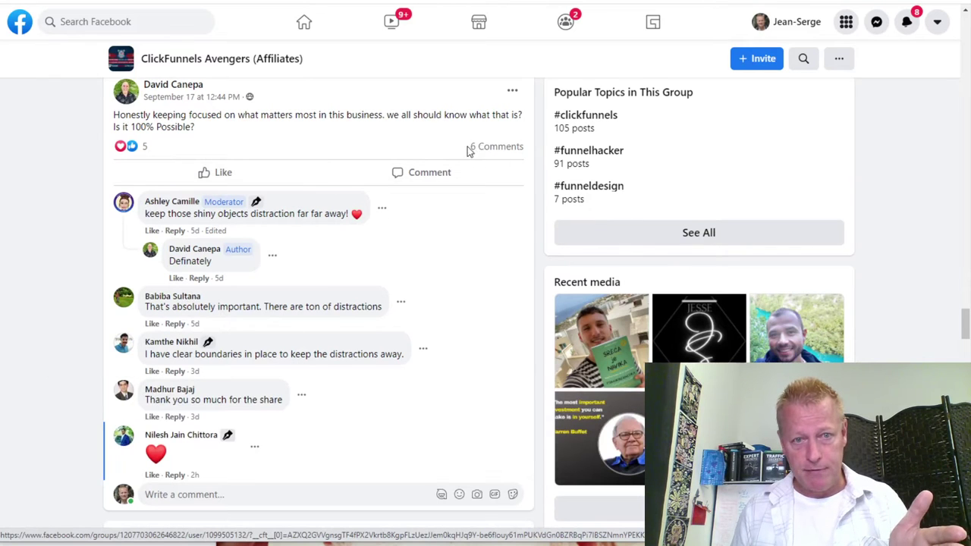
{"action": "right_click", "coordinate": [217, 298]}
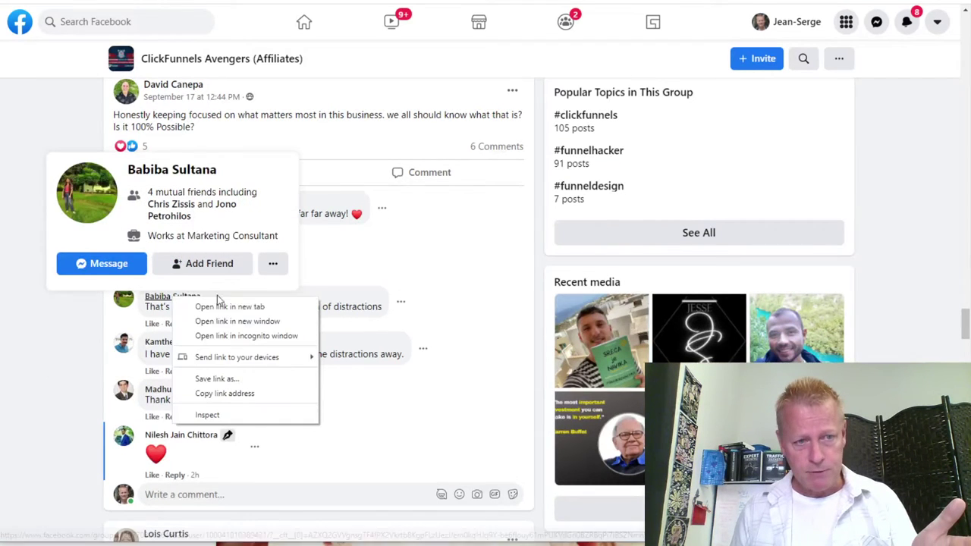
{"action": "left_click", "coordinate": [233, 310]}
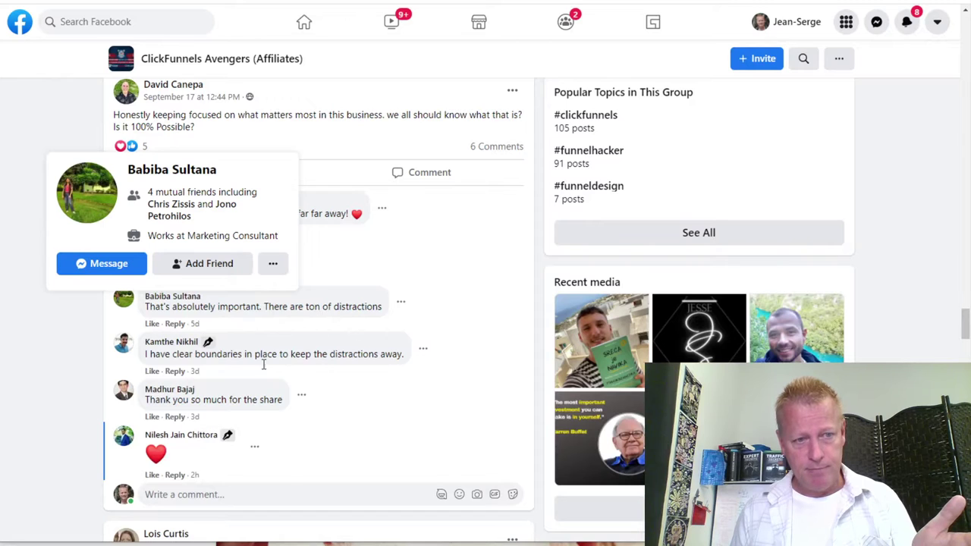
{"action": "right_click", "coordinate": [189, 343]}
{"action": "left_click", "coordinate": [218, 352]}
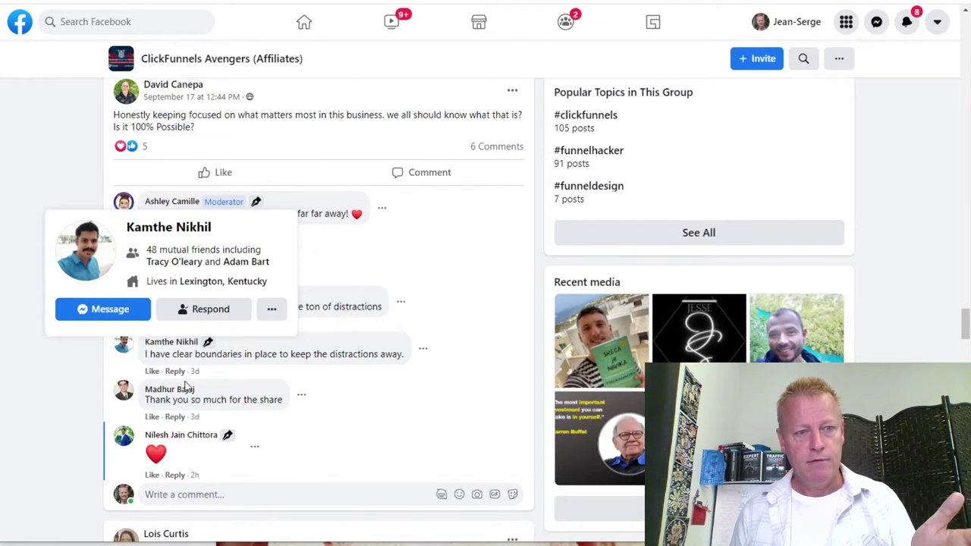
{"action": "right_click", "coordinate": [188, 390]}
{"action": "left_click", "coordinate": [227, 399]}
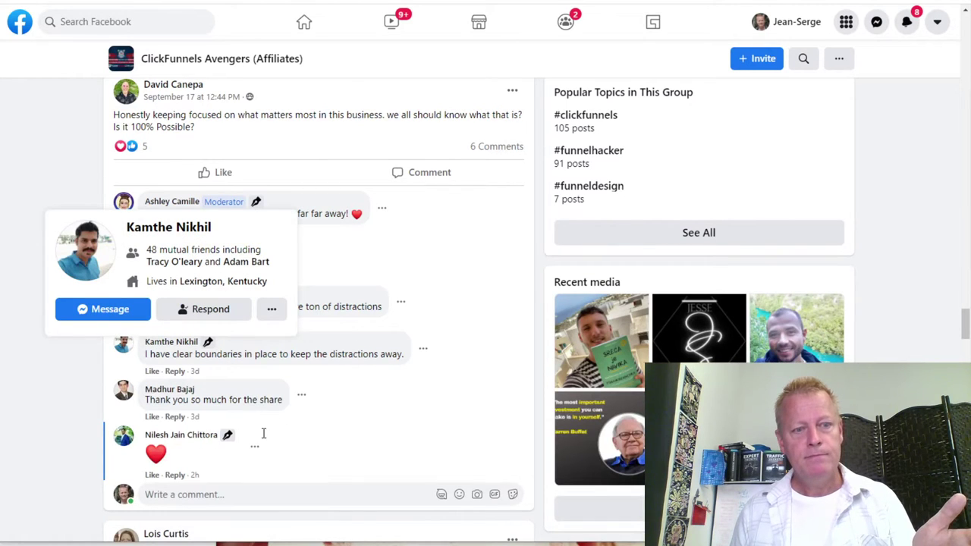
{"action": "right_click", "coordinate": [175, 436]}
{"action": "left_click", "coordinate": [237, 319]}
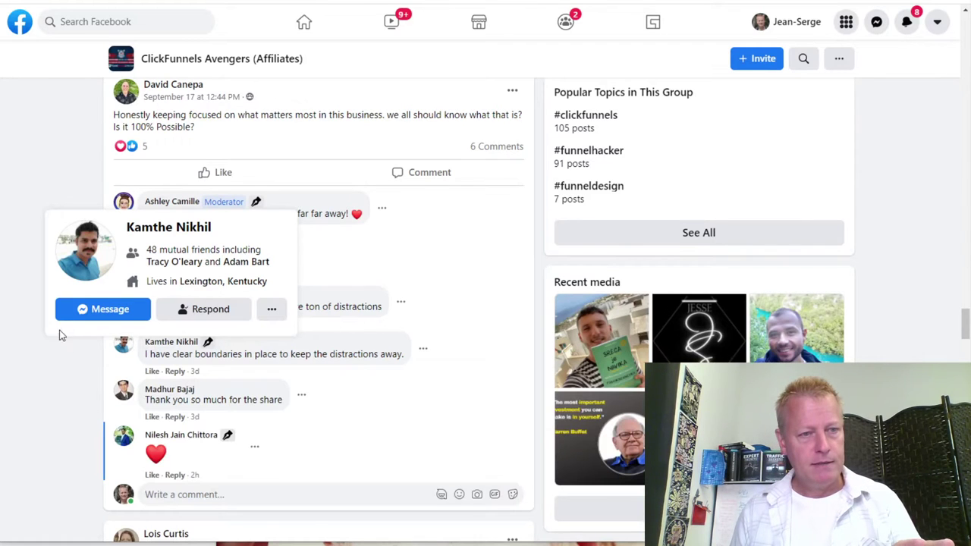
Look over the digital marketing coach's group profile, member since August 1, 2020.
{"action": "scroll", "coordinate": [303, 305], "scroll_direction": "up", "scroll_amount": 4}
{"action": "scroll", "coordinate": [303, 306], "scroll_direction": "down", "scroll_amount": 3}
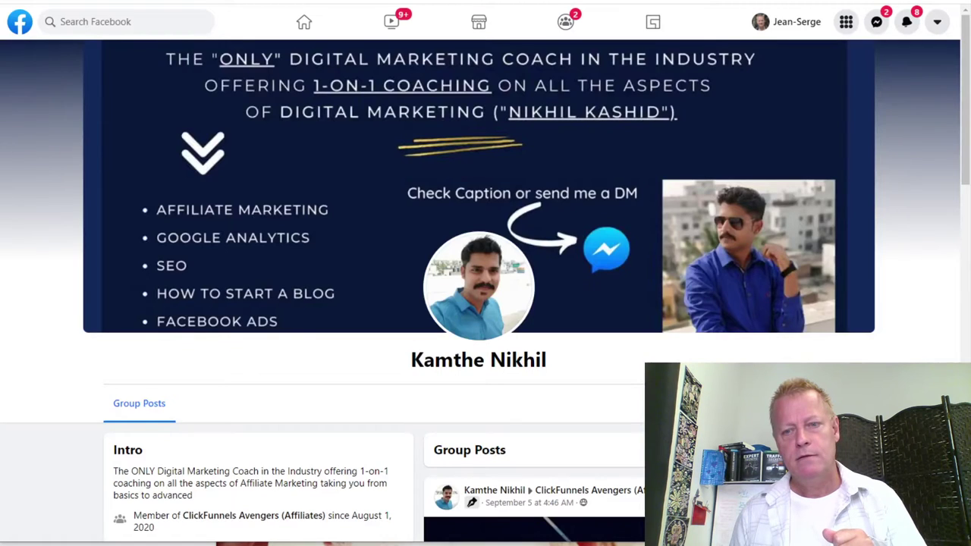
Step through the next two commenter profile tabs, scrolling the last to its pinned testimonial video.
{"action": "left_click", "coordinate": [623, 37]}
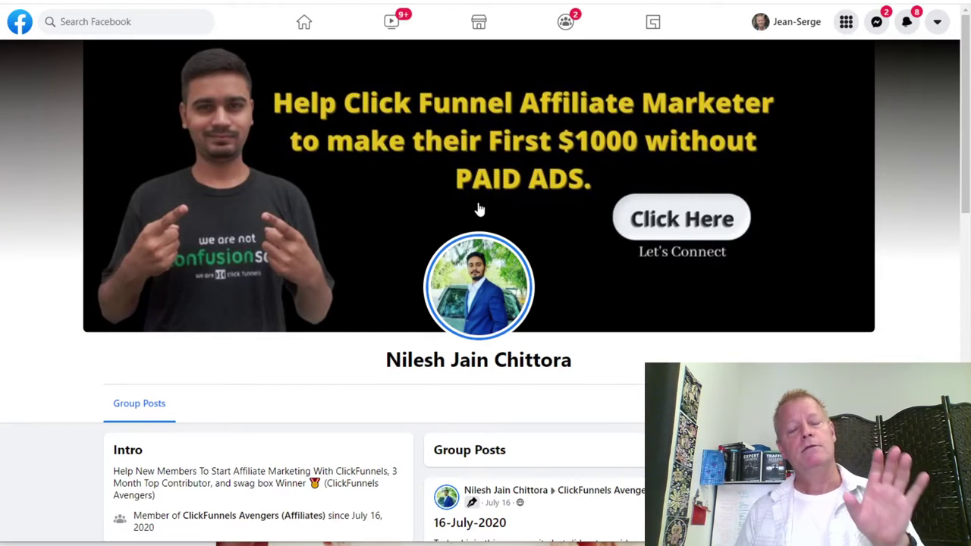
{"action": "left_click", "coordinate": [465, 68]}
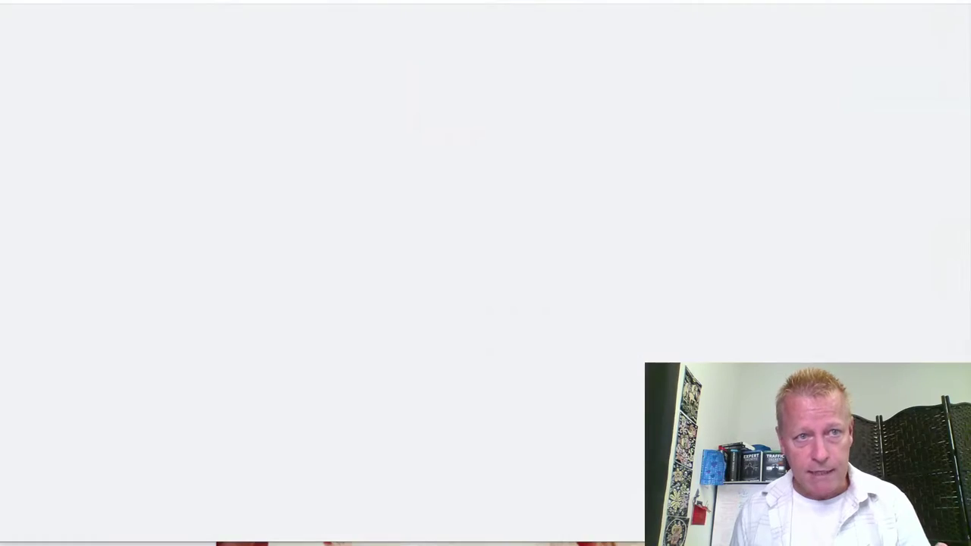
{"action": "scroll", "coordinate": [478, 237], "scroll_direction": "down", "scroll_amount": 4}
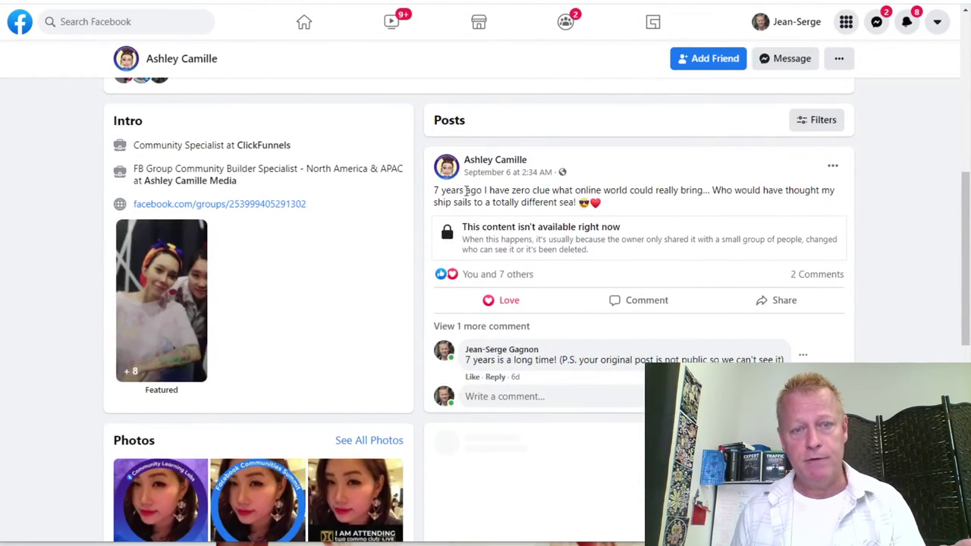
{"action": "scroll", "coordinate": [563, 200], "scroll_direction": "down", "scroll_amount": 8}
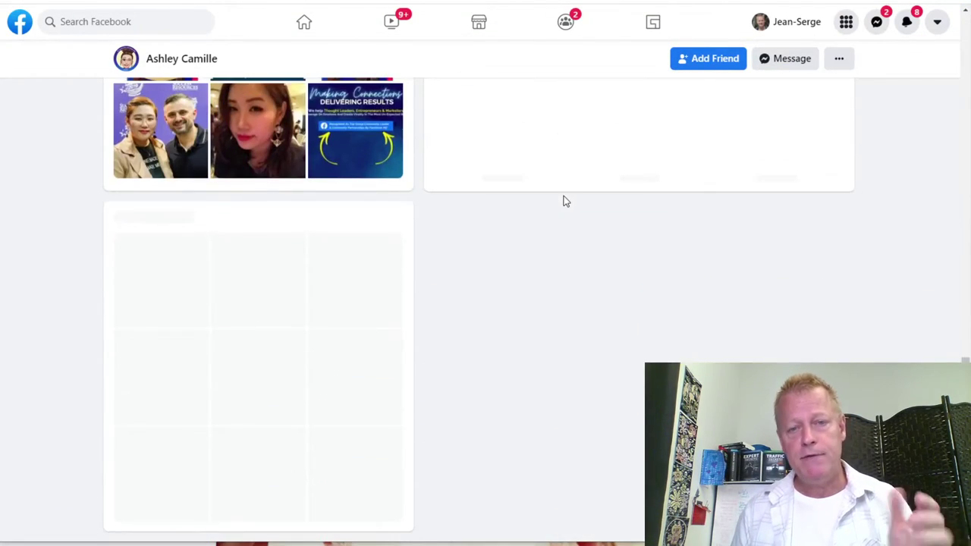
{"action": "scroll", "coordinate": [564, 200], "scroll_direction": "up", "scroll_amount": 6}
{"action": "scroll", "coordinate": [564, 200], "scroll_direction": "up", "scroll_amount": 6}
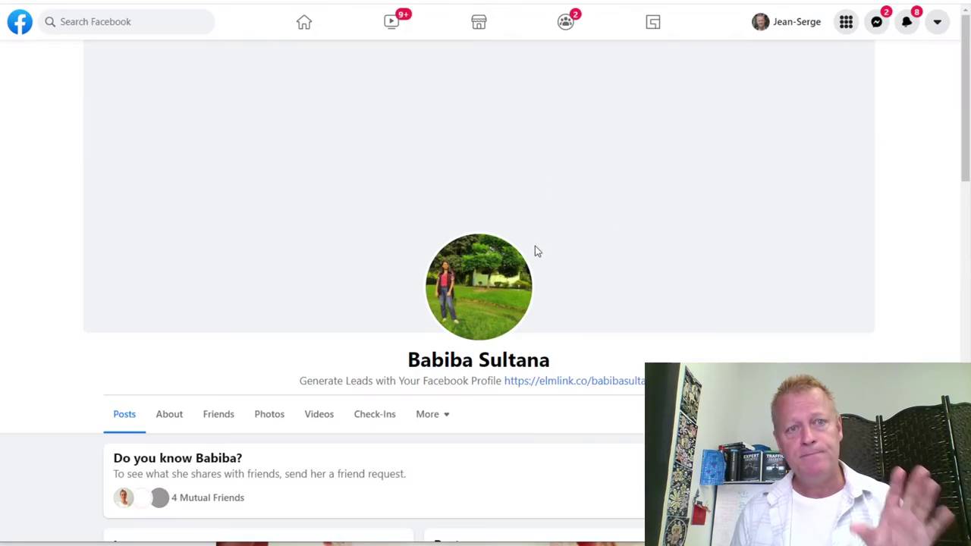
{"action": "scroll", "coordinate": [559, 278], "scroll_direction": "down", "scroll_amount": 6}
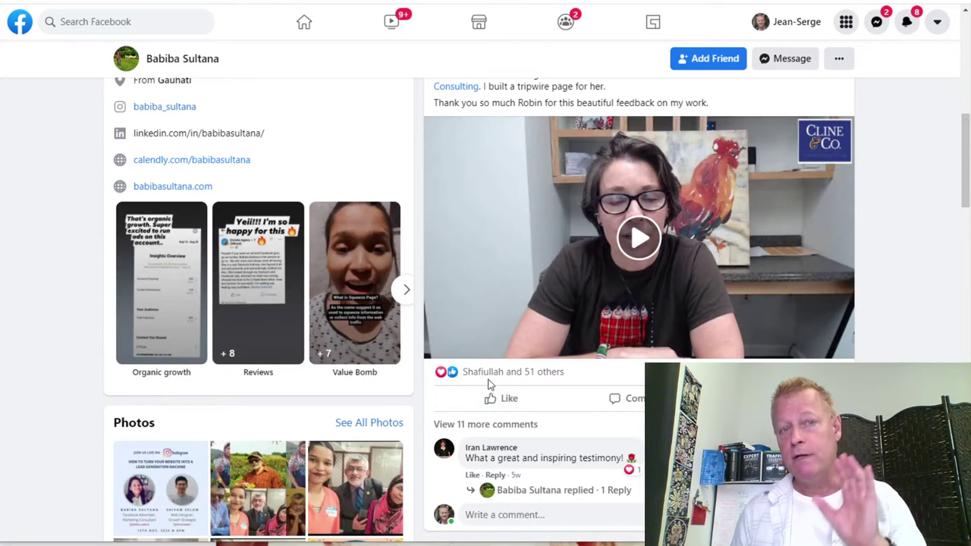
Give the pinned client testimonial video a Love reaction and scroll through the rest of the profile.
{"action": "mouse_move", "coordinate": [505, 405]}
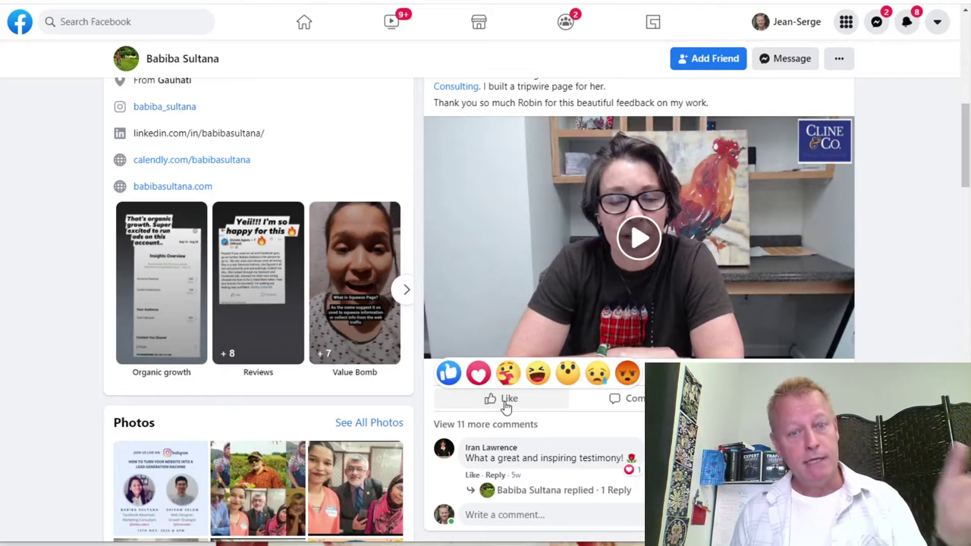
{"action": "left_click", "coordinate": [479, 373]}
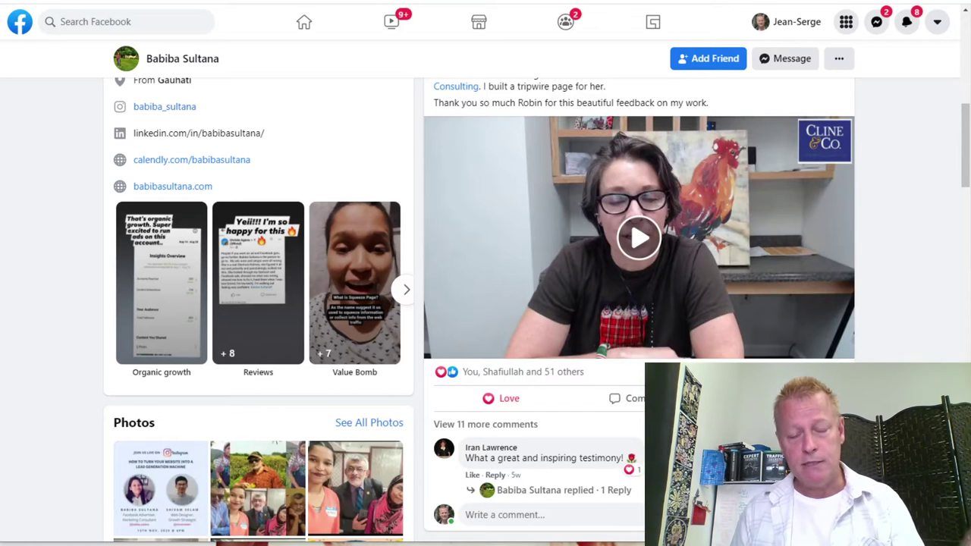
{"action": "scroll", "coordinate": [657, 343], "scroll_direction": "down", "scroll_amount": 2}
{"action": "scroll", "coordinate": [581, 333], "scroll_direction": "up", "scroll_amount": 4}
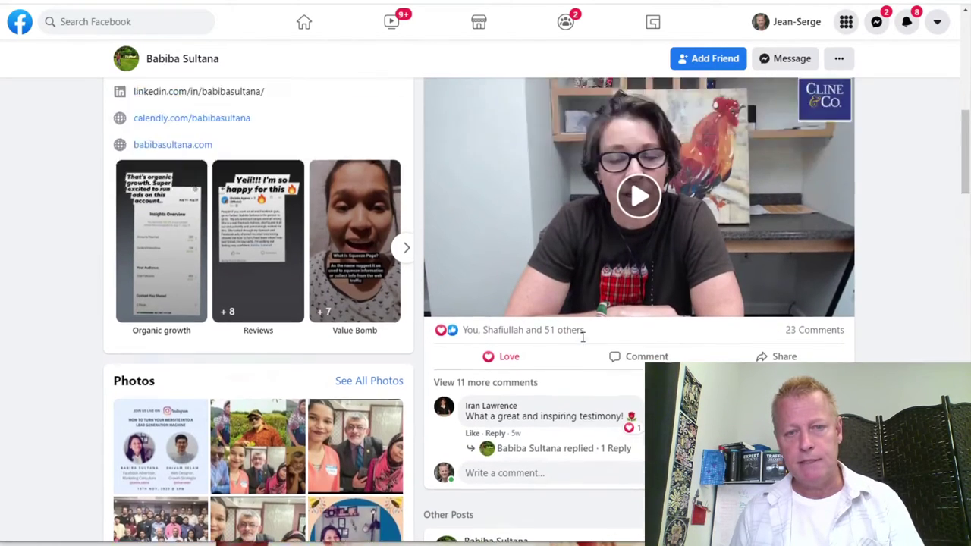
{"action": "scroll", "coordinate": [640, 334], "scroll_direction": "down", "scroll_amount": 3}
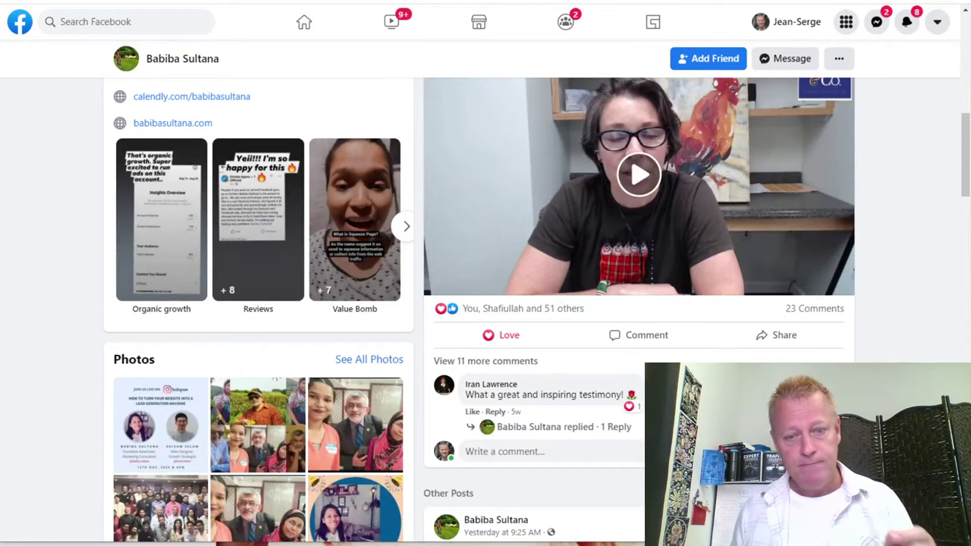
{"action": "scroll", "coordinate": [485, 304], "scroll_direction": "down", "scroll_amount": 3}
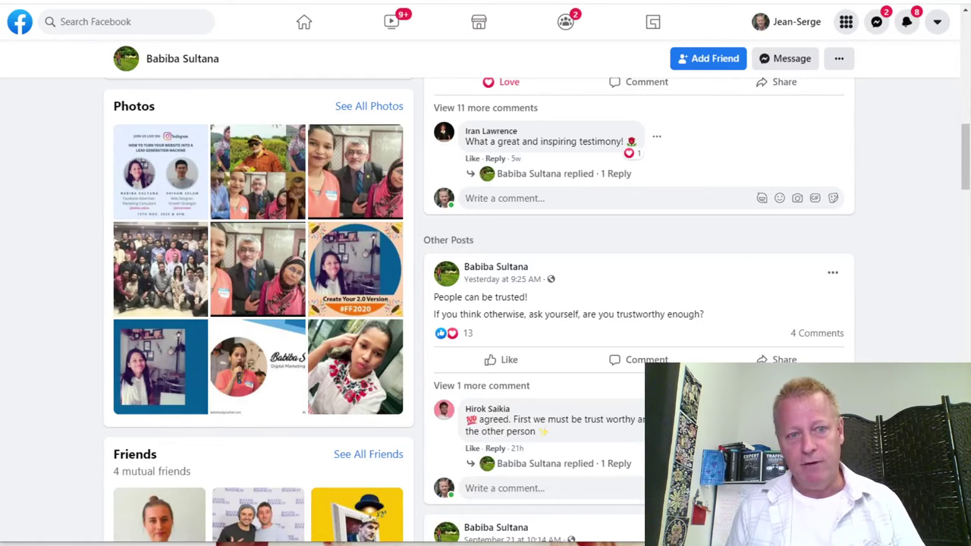
{"action": "scroll", "coordinate": [485, 303], "scroll_direction": "up", "scroll_amount": 2}
{"action": "scroll", "coordinate": [486, 303], "scroll_direction": "down", "scroll_amount": 7}
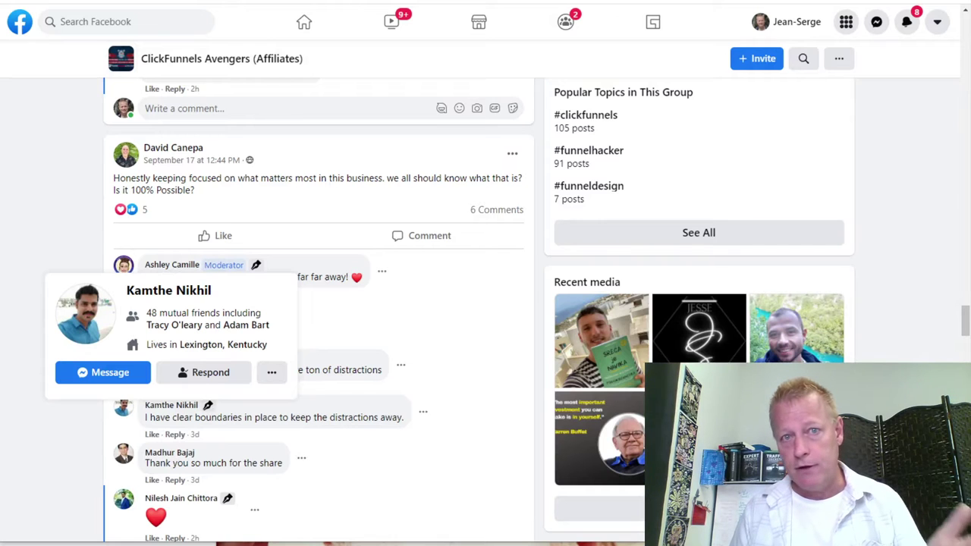
Paste the clickfunnelsavengers group URL into Active Group Users, add it as the second group, and close it.
{"action": "scroll", "coordinate": [367, 219], "scroll_direction": "down", "scroll_amount": 5}
{"action": "scroll", "coordinate": [275, 303], "scroll_direction": "down", "scroll_amount": 20}
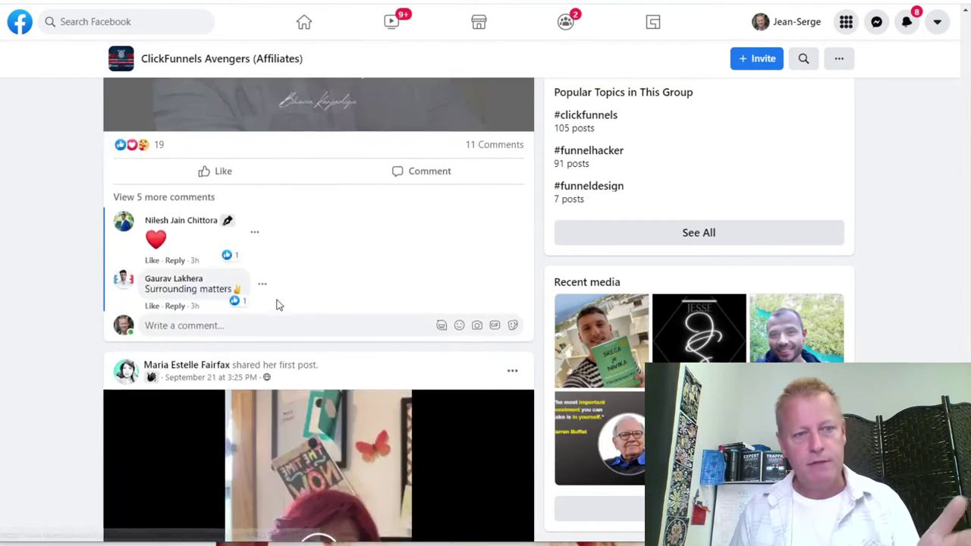
{"action": "scroll", "coordinate": [276, 303], "scroll_direction": "up", "scroll_amount": 5}
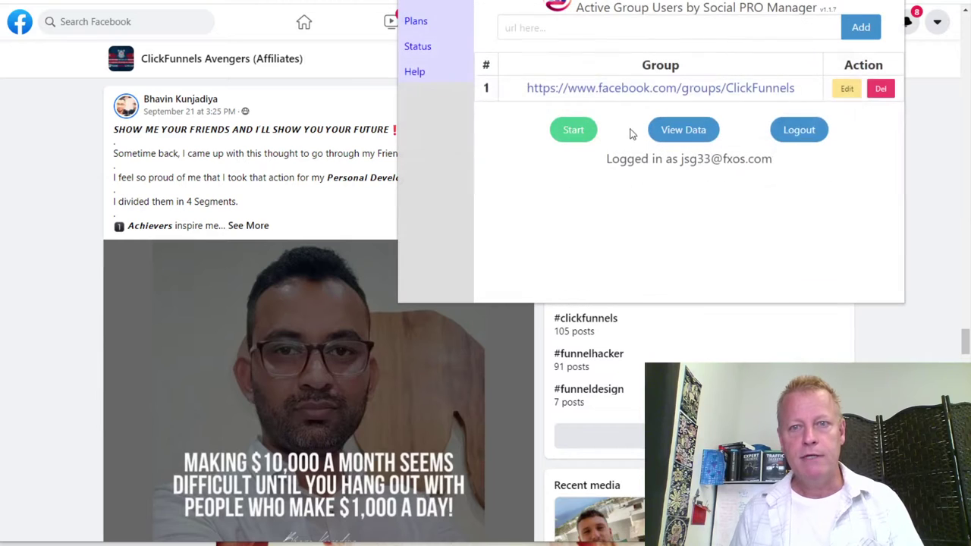
{"action": "left_click", "coordinate": [639, 29]}
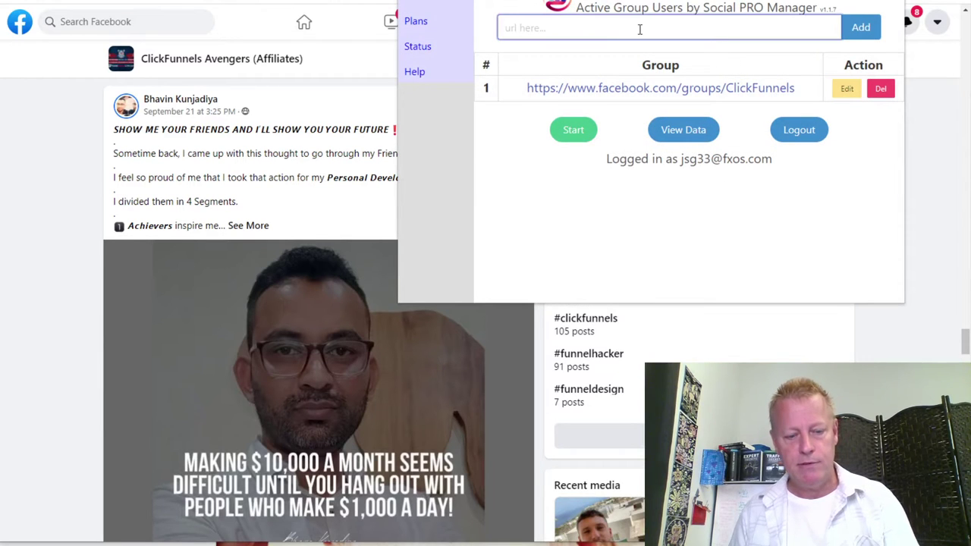
{"action": "type", "text": "https://www.facebook.com/groups/clickfunnelsavengers"}
{"action": "left_click", "coordinate": [861, 29]}
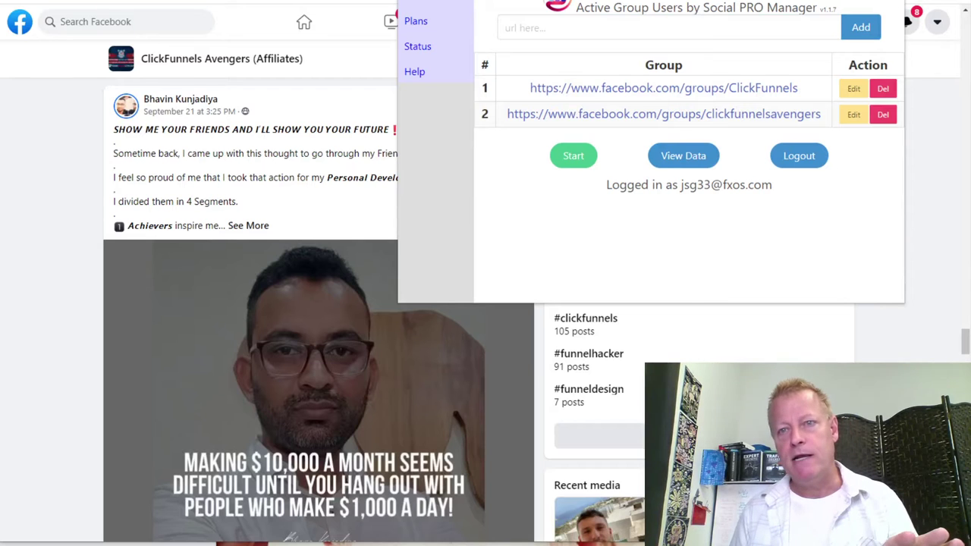
{"action": "left_click", "coordinate": [913, 84]}
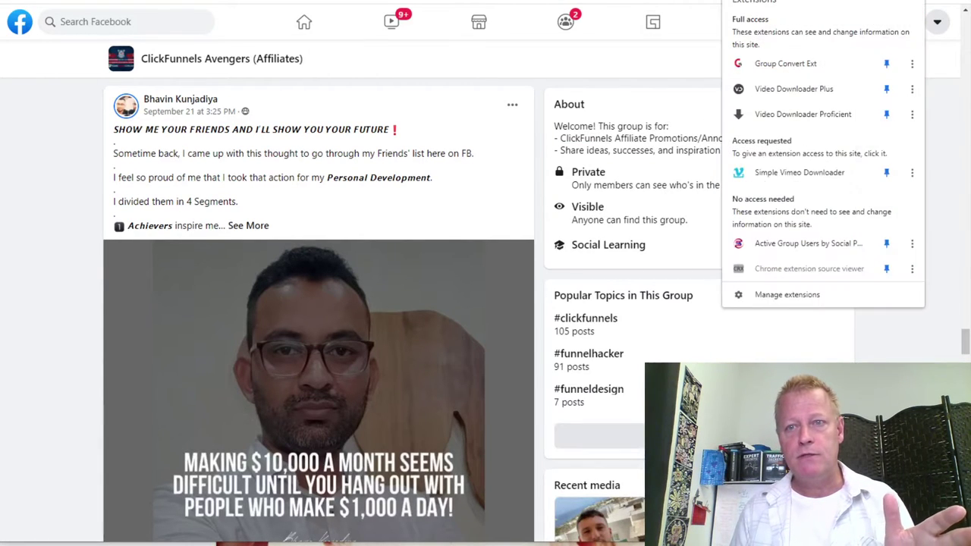
Go to chrome://extensions through the puzzle icon's Manage extensions and scroll to the top.
{"action": "left_click", "coordinate": [907, 0]}
{"action": "left_click", "coordinate": [784, 295]}
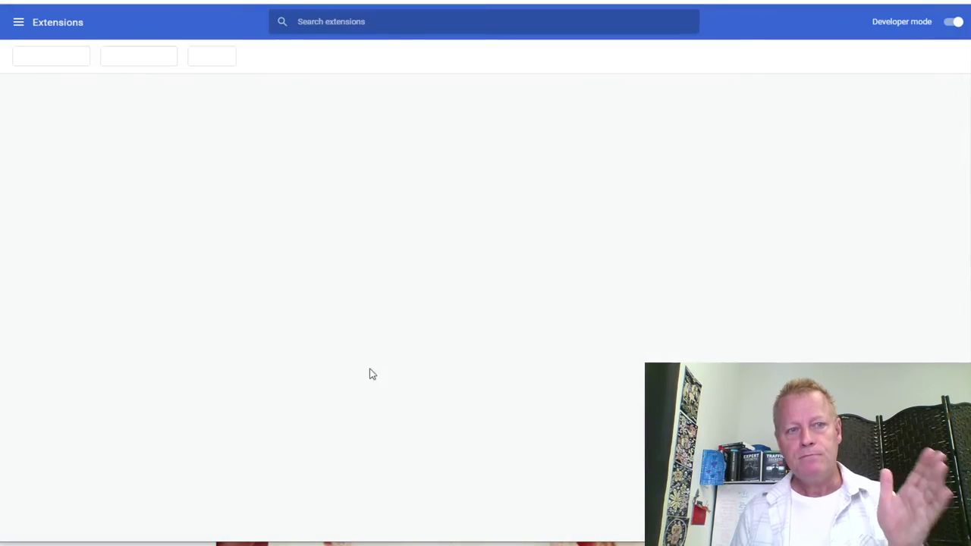
{"action": "scroll", "coordinate": [280, 334], "scroll_direction": "up", "scroll_amount": 15}
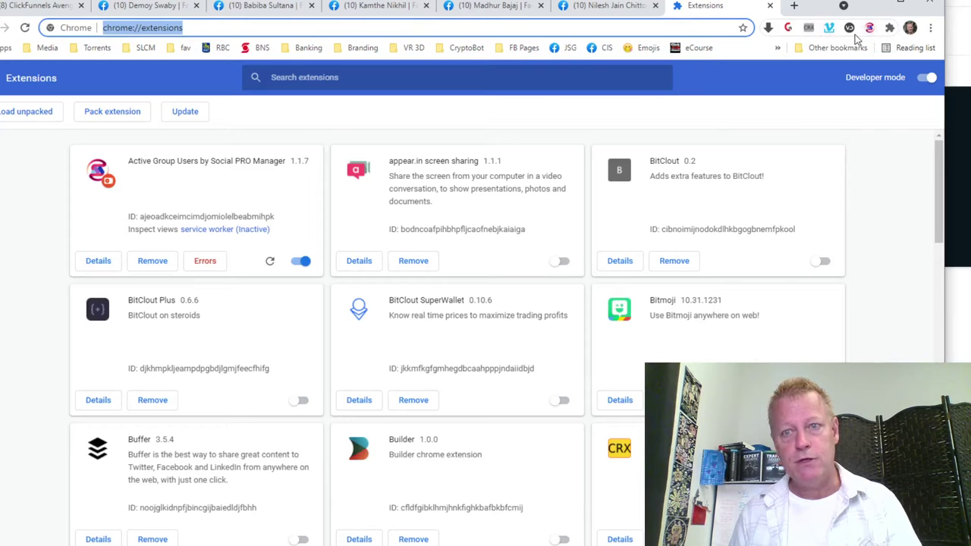
Try the Simple Vimeo Downloader and Group Convert extension panels from the toolbar.
{"action": "left_click", "coordinate": [829, 29]}
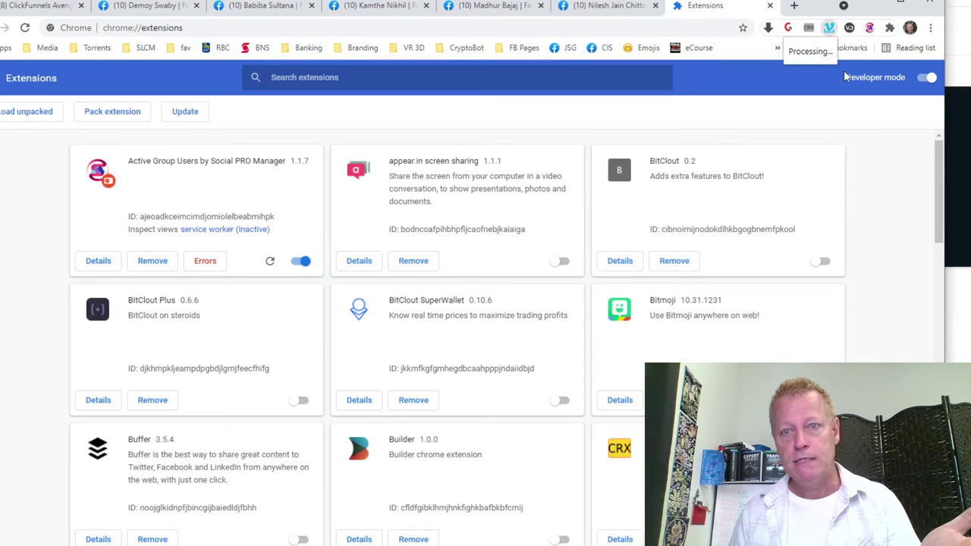
{"action": "left_click", "coordinate": [849, 29]}
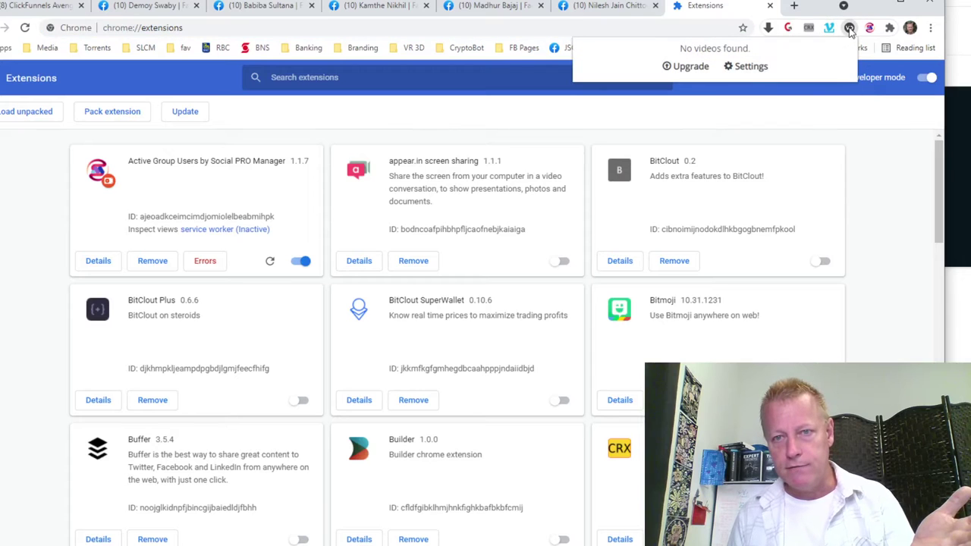
{"action": "left_click", "coordinate": [788, 29]}
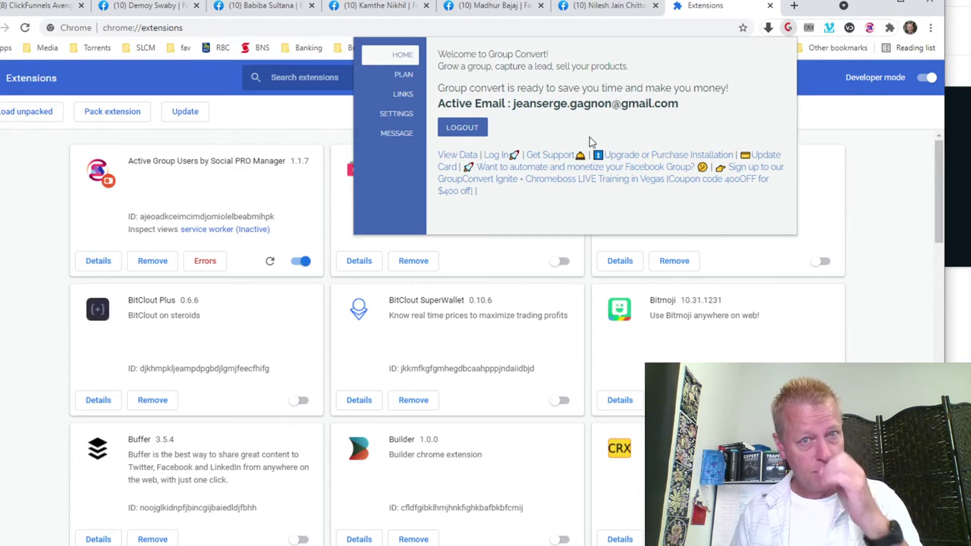
{"action": "left_click", "coordinate": [788, 28]}
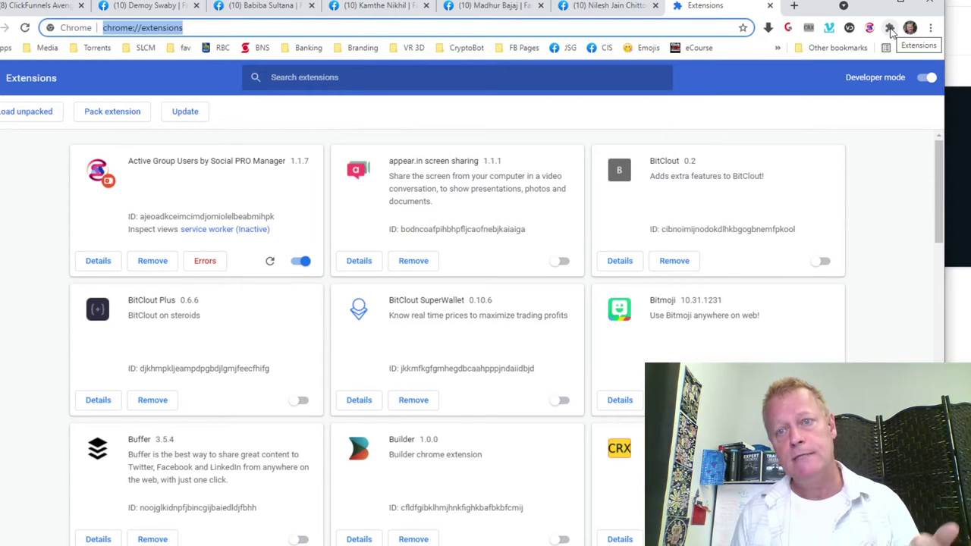
Open the extensions management page and browse the installed extensions list.
{"action": "left_click", "coordinate": [890, 28]}
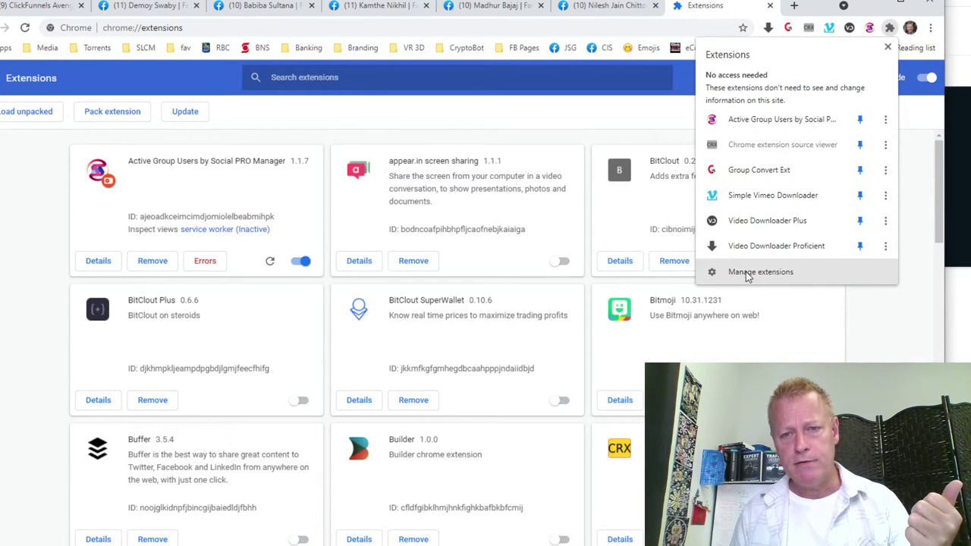
{"action": "left_click", "coordinate": [808, 284]}
{"action": "scroll", "coordinate": [867, 314], "scroll_direction": "down", "scroll_amount": 8}
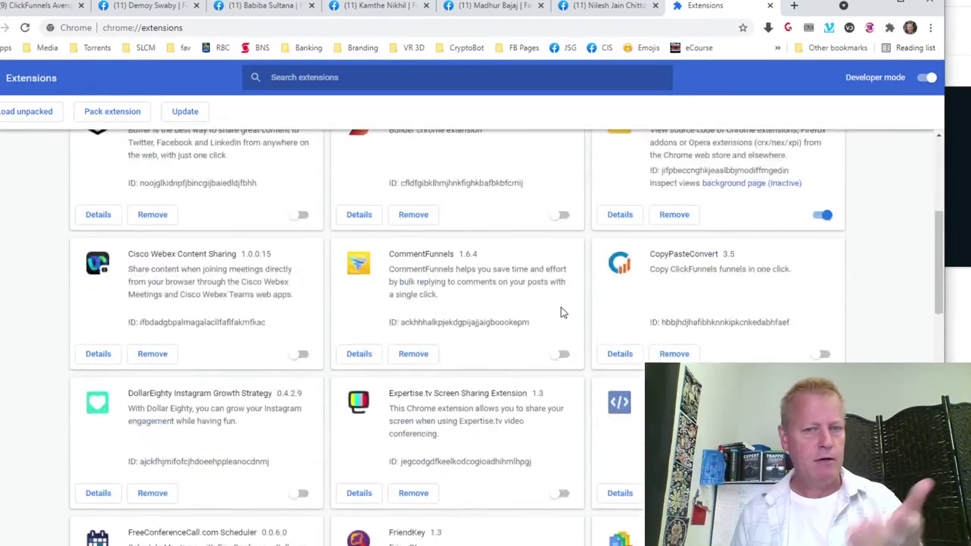
{"action": "scroll", "coordinate": [427, 245], "scroll_direction": "up", "scroll_amount": 3}
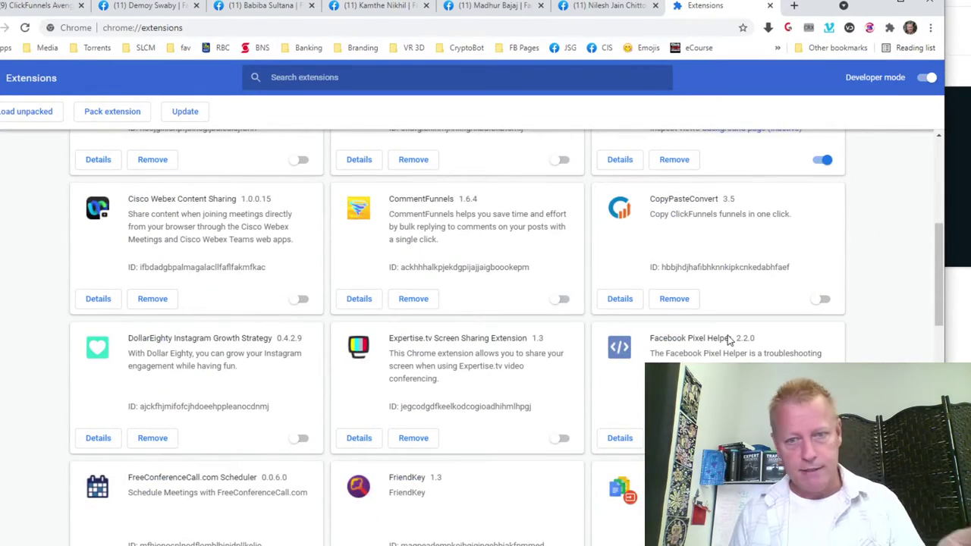
{"action": "scroll", "coordinate": [433, 262], "scroll_direction": "down", "scroll_amount": 5}
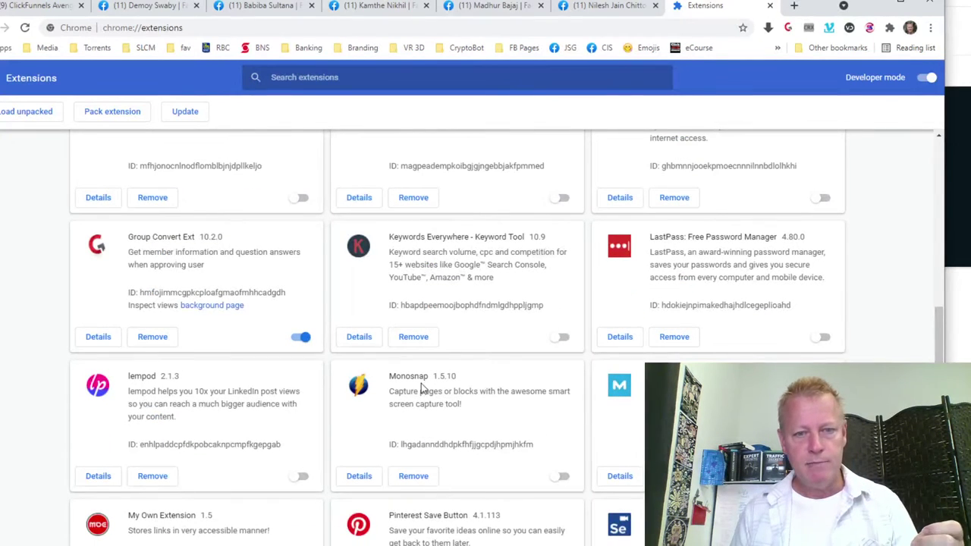
{"action": "scroll", "coordinate": [486, 303], "scroll_direction": "down", "scroll_amount": 3}
{"action": "scroll", "coordinate": [512, 228], "scroll_direction": "up", "scroll_amount": 2}
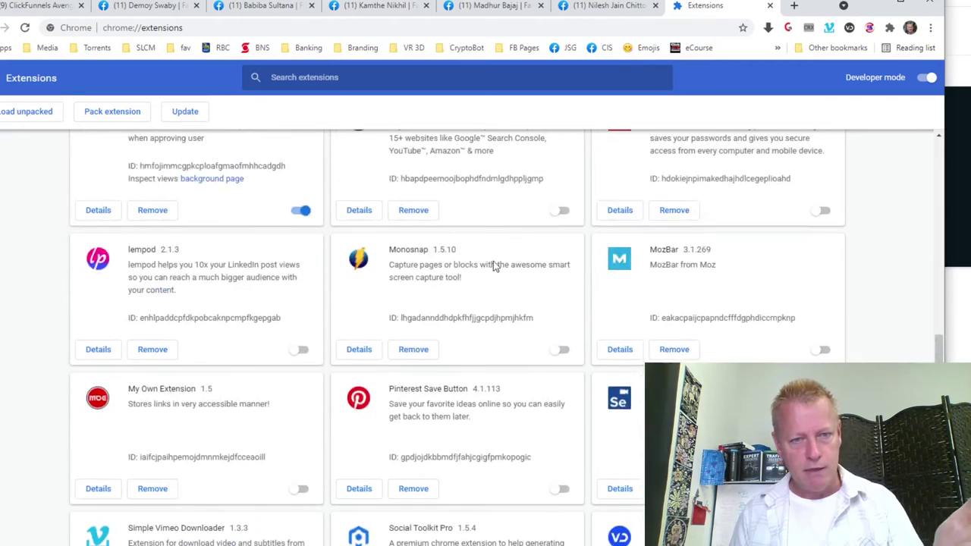
{"action": "scroll", "coordinate": [536, 301], "scroll_direction": "down", "scroll_amount": 3}
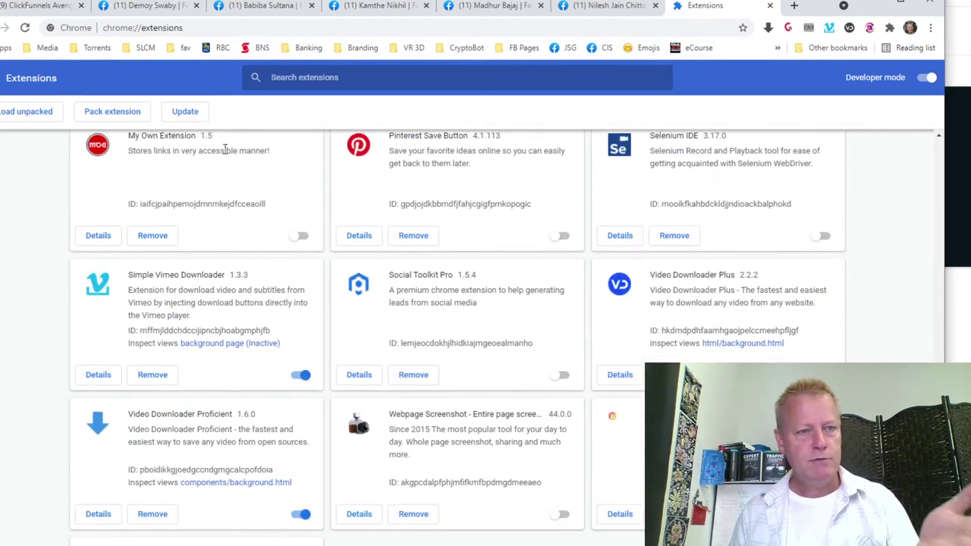
{"action": "scroll", "coordinate": [471, 306], "scroll_direction": "up", "scroll_amount": 3}
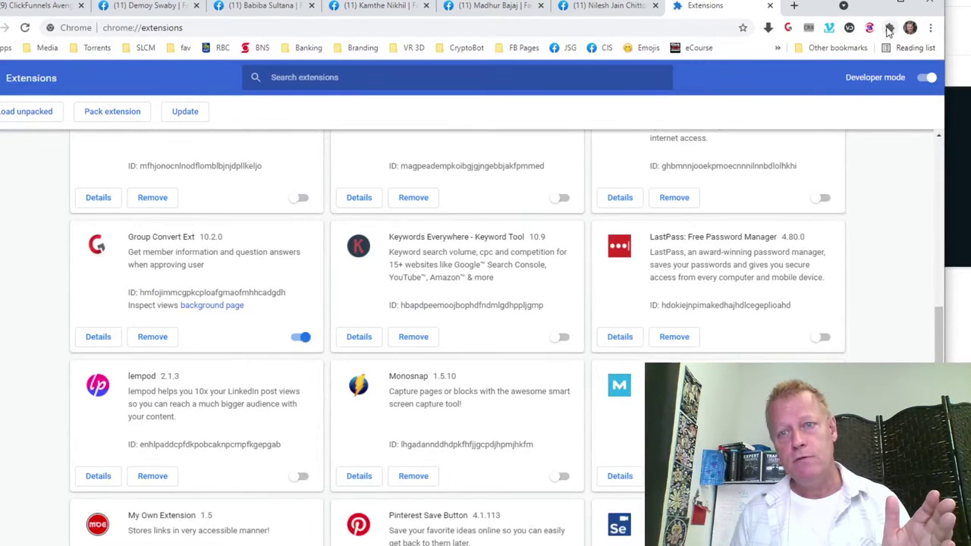
Highlight the Active Group Users by Social PRO Manager name, then return to the ClickFunnels Avengers tab.
{"action": "left_click", "coordinate": [890, 27]}
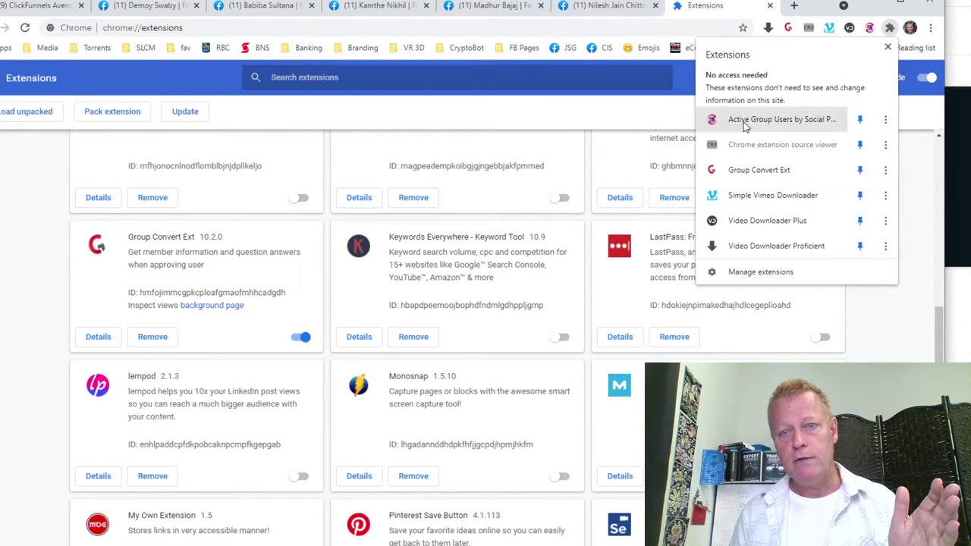
{"action": "left_click", "coordinate": [891, 34]}
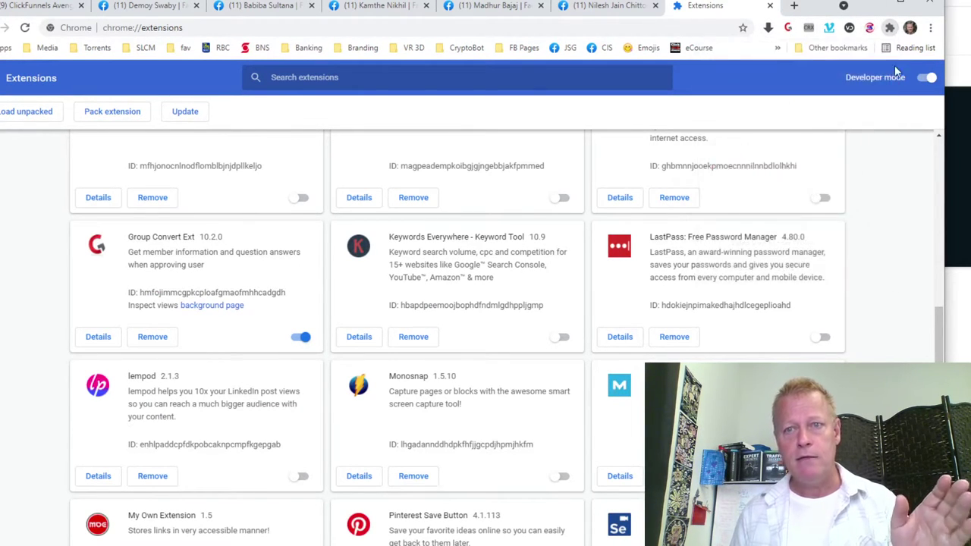
{"action": "scroll", "coordinate": [643, 252], "scroll_direction": "up", "scroll_amount": 5}
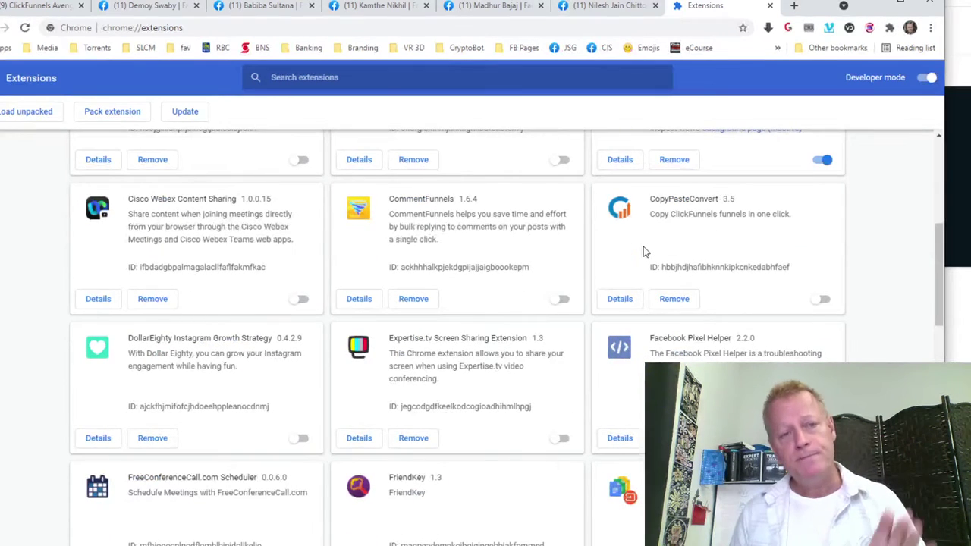
{"action": "scroll", "coordinate": [643, 246], "scroll_direction": "up", "scroll_amount": 6}
{"action": "left_click_drag", "start_coordinate": [129, 160], "coordinate": [292, 158]}
{"action": "left_click", "coordinate": [282, 182]}
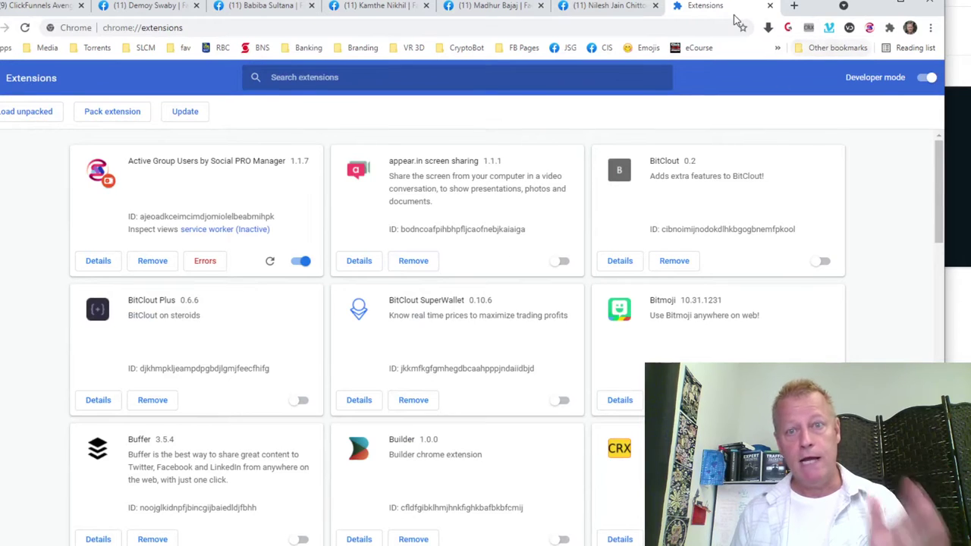
{"action": "left_click", "coordinate": [35, 8]}
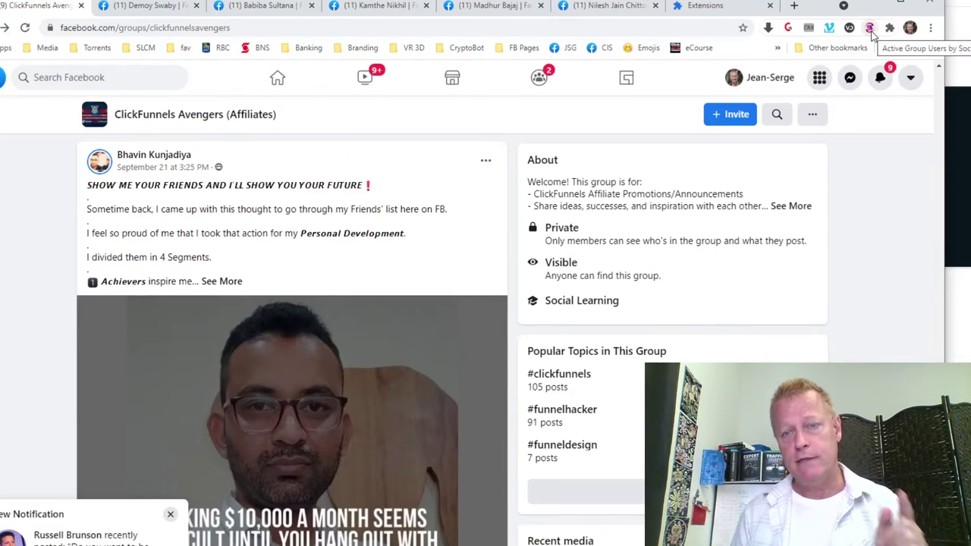
Open the MLSP VIP Member's Group from the Facebook Groups feed.
{"action": "left_click", "coordinate": [870, 29]}
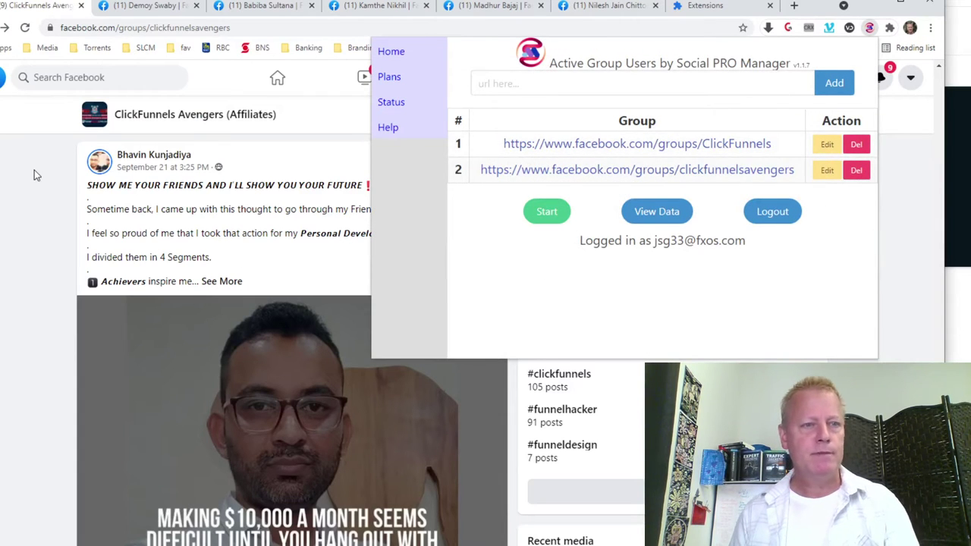
{"action": "left_click", "coordinate": [344, 64]}
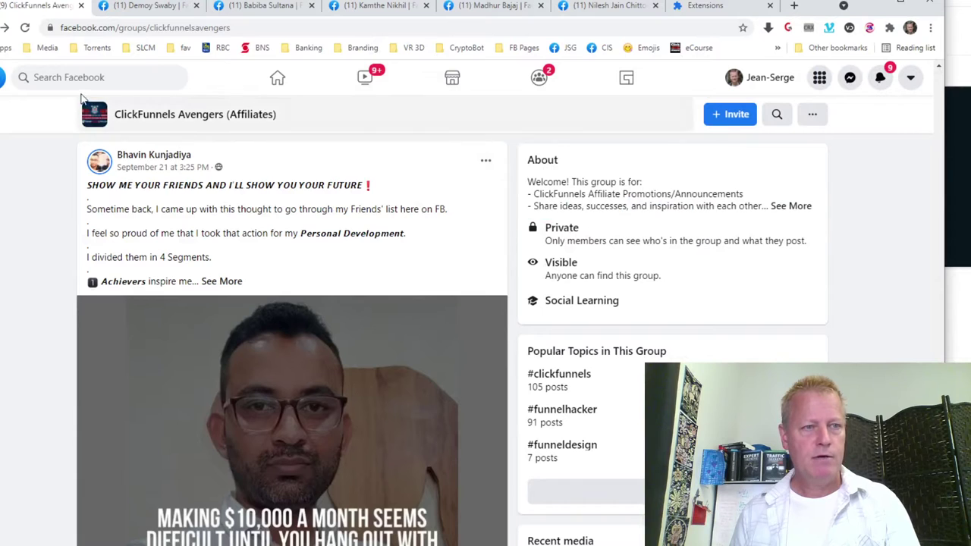
{"action": "left_click", "coordinate": [539, 78]}
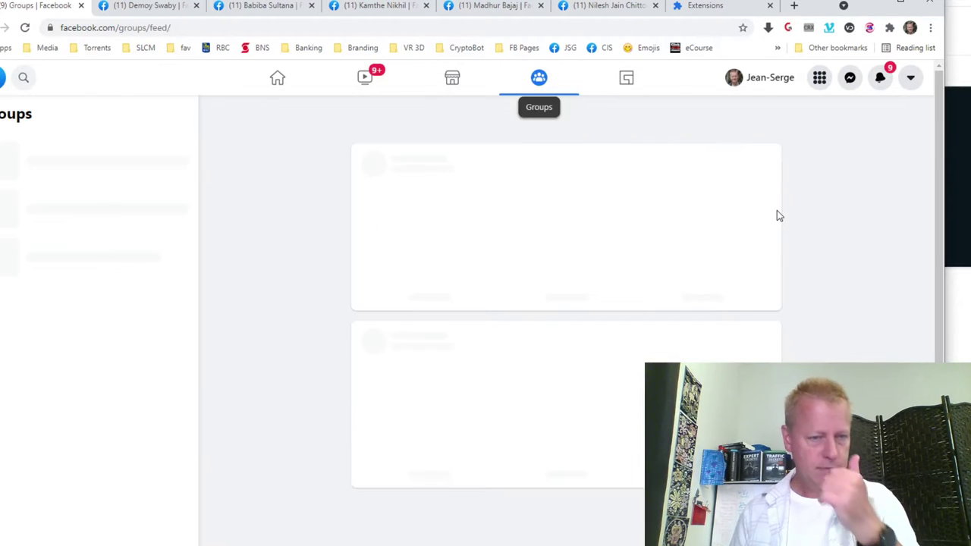
{"action": "scroll", "coordinate": [485, 342], "scroll_direction": "down", "scroll_amount": 5}
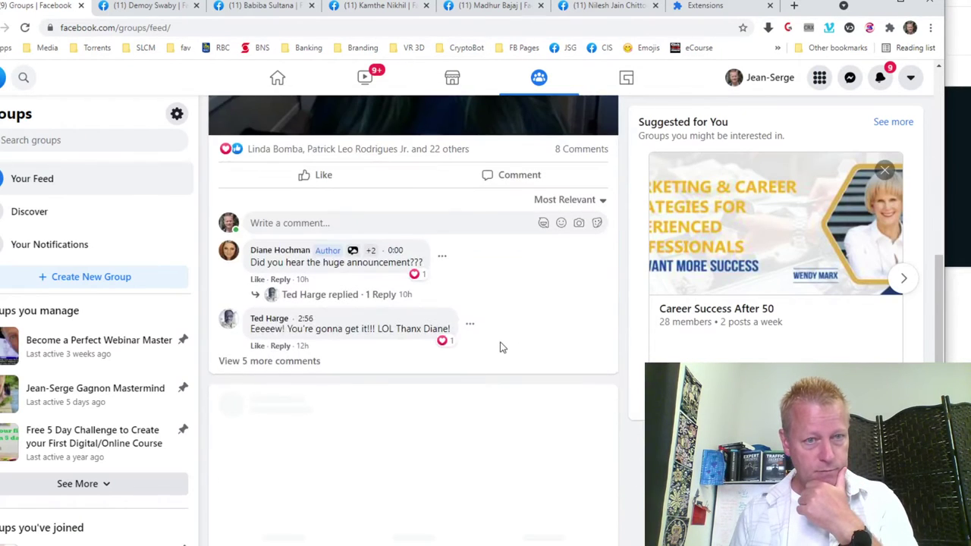
{"action": "scroll", "coordinate": [466, 336], "scroll_direction": "up", "scroll_amount": 5}
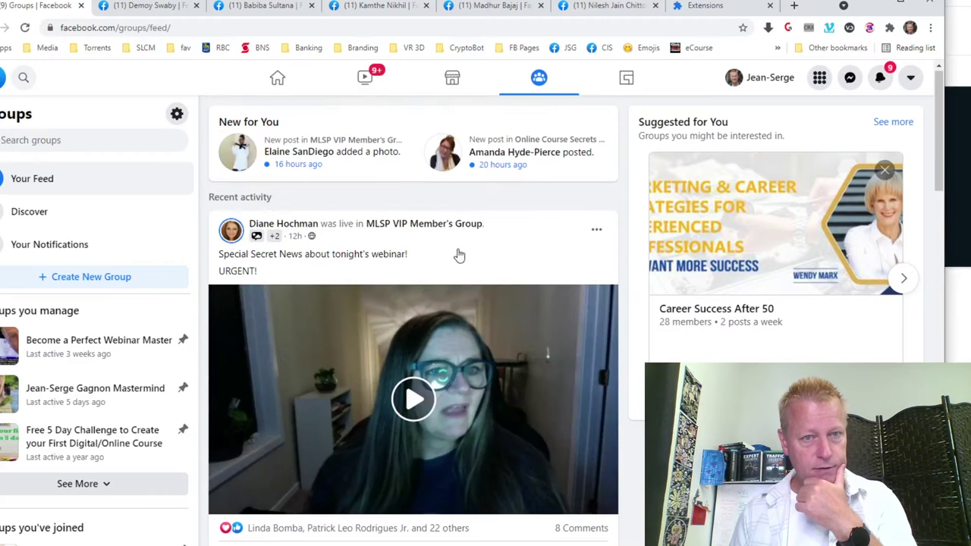
{"action": "left_click", "coordinate": [419, 224]}
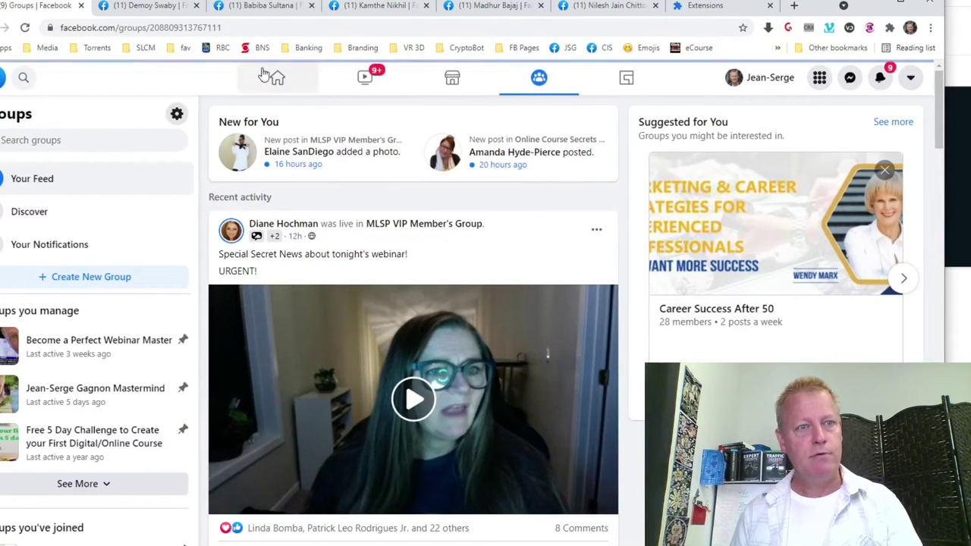
Copy the MLSP VIP group's URL into Active Group Users as the third group, then return to Groups.
{"action": "left_click", "coordinate": [248, 29]}
{"action": "key", "text": "ctrl+c"}
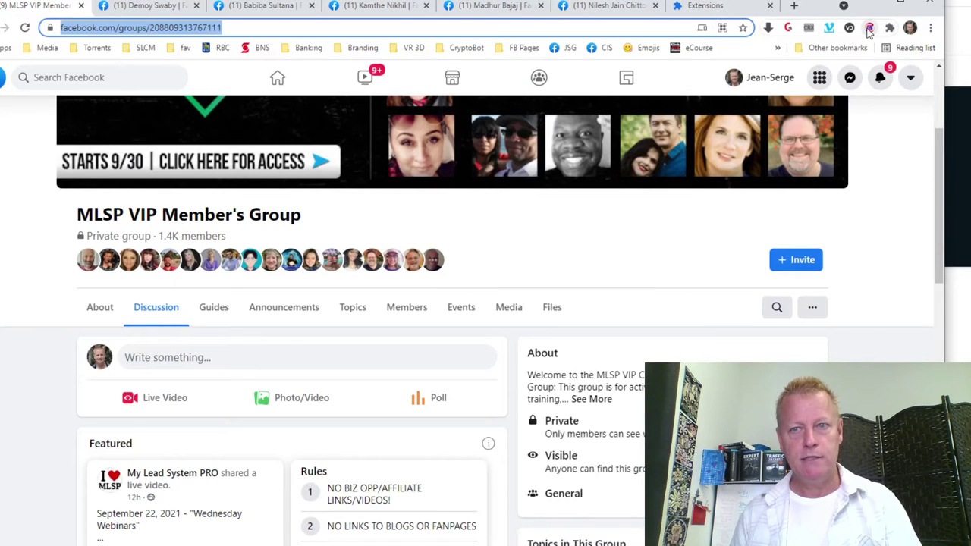
{"action": "left_click", "coordinate": [869, 27]}
{"action": "left_click", "coordinate": [568, 85]}
{"action": "key", "text": "ctrl+v"}
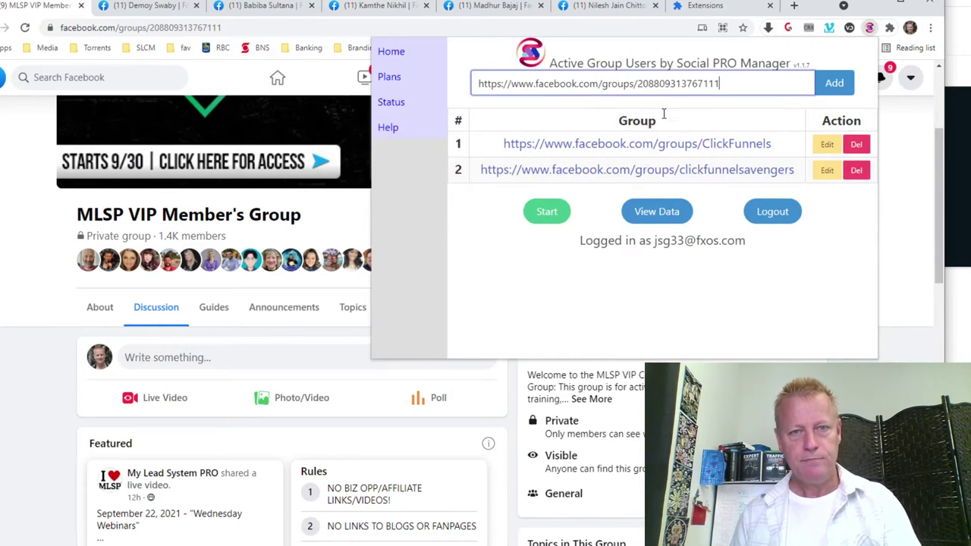
{"action": "left_click", "coordinate": [834, 83]}
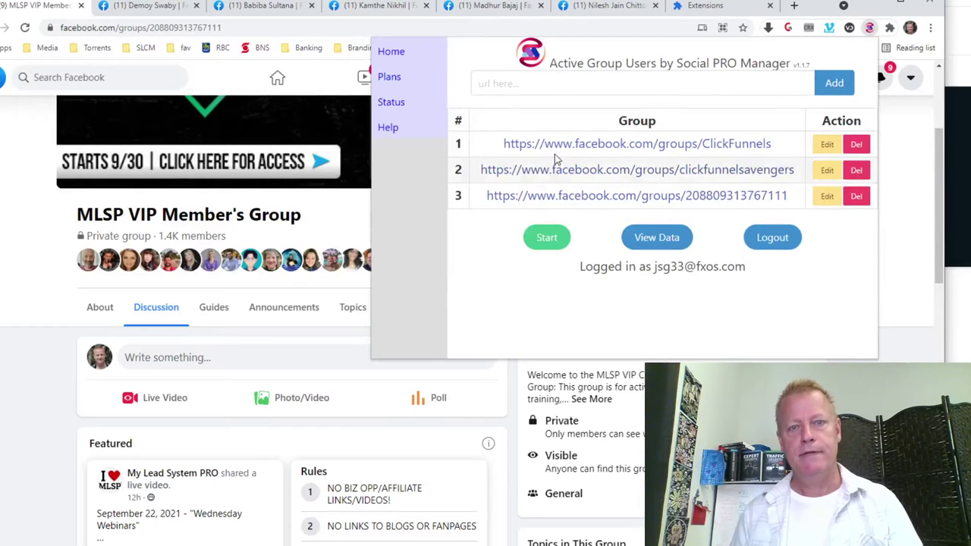
{"action": "left_click", "coordinate": [29, 222]}
{"action": "left_click", "coordinate": [538, 77]}
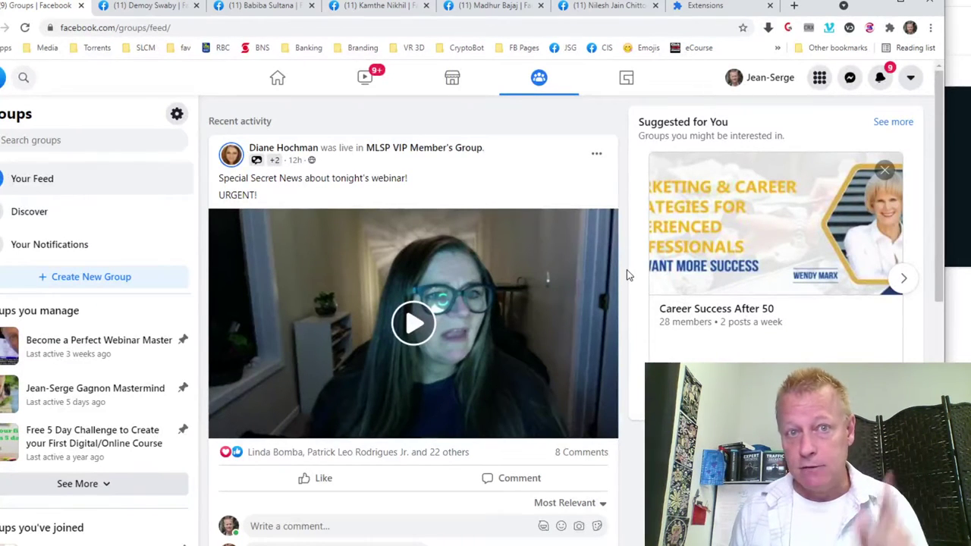
{"action": "scroll", "coordinate": [626, 276], "scroll_direction": "down", "scroll_amount": 7}
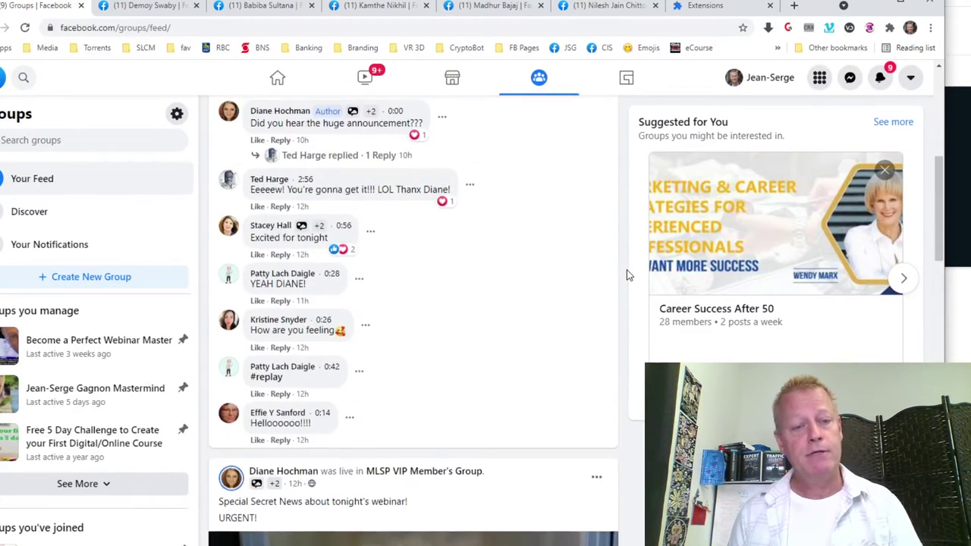
{"action": "scroll", "coordinate": [626, 275], "scroll_direction": "up", "scroll_amount": 7}
{"action": "scroll", "coordinate": [627, 275], "scroll_direction": "down", "scroll_amount": 10}
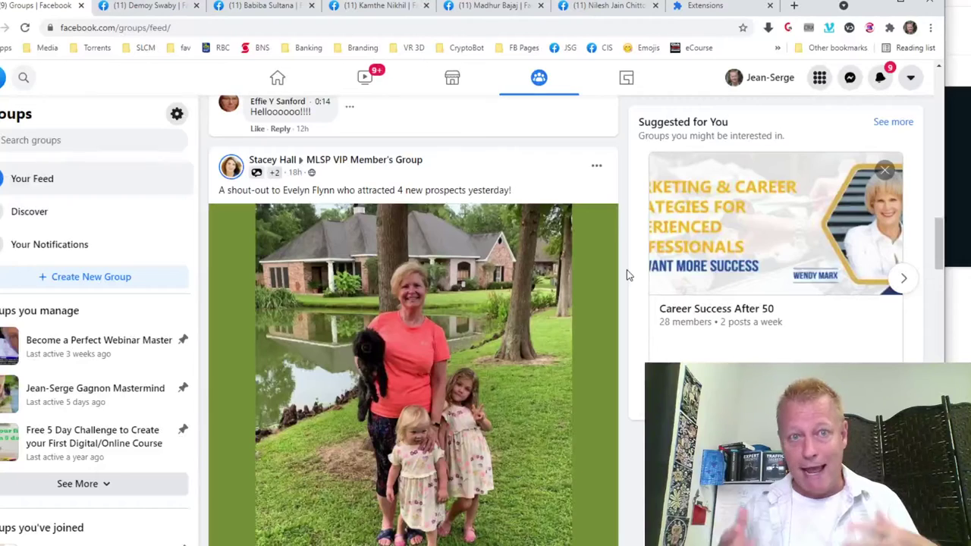
{"action": "scroll", "coordinate": [626, 275], "scroll_direction": "down", "scroll_amount": 4}
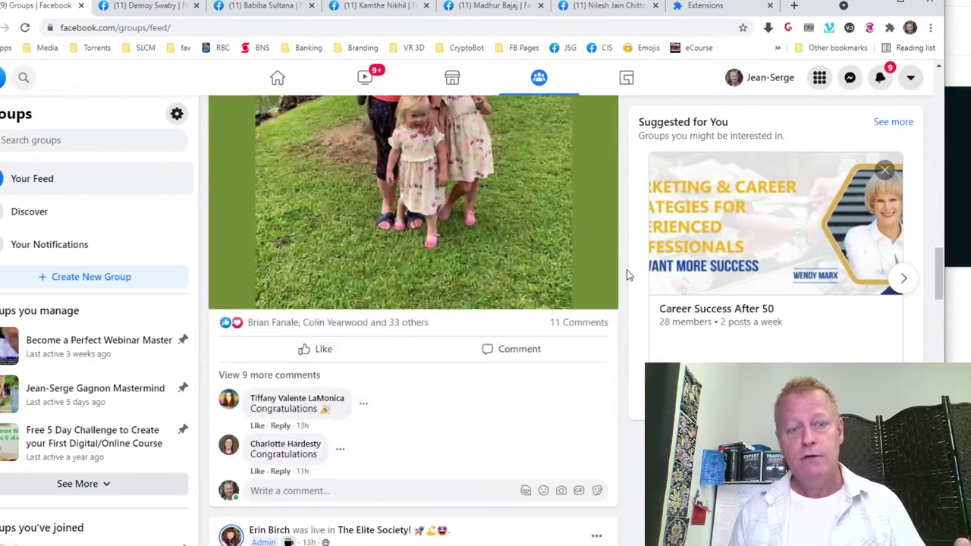
{"action": "scroll", "coordinate": [626, 275], "scroll_direction": "down", "scroll_amount": 4}
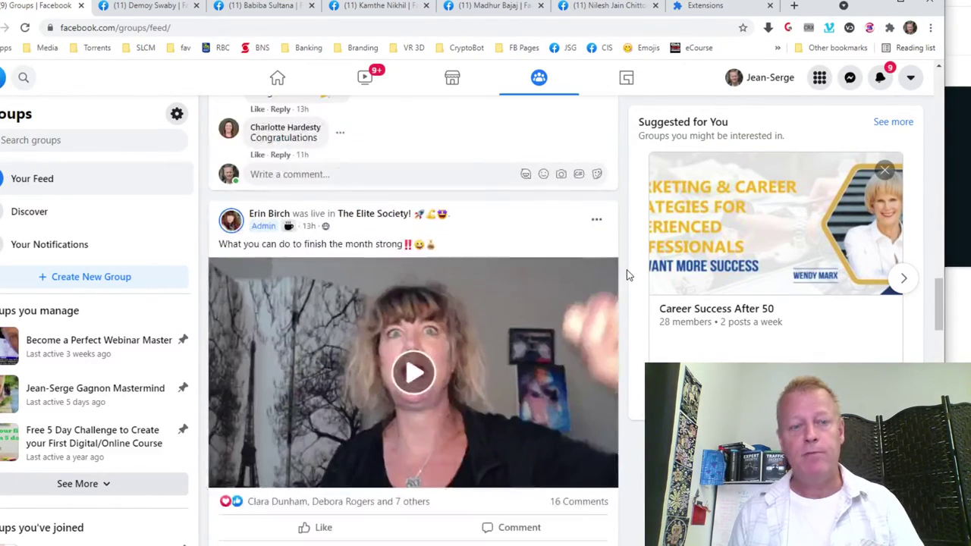
{"action": "scroll", "coordinate": [580, 349], "scroll_direction": "down", "scroll_amount": 9}
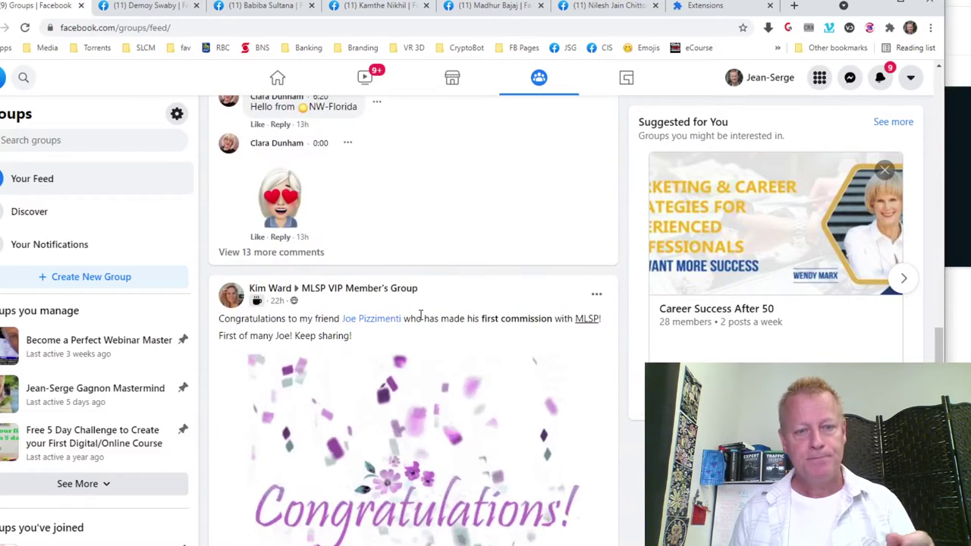
{"action": "scroll", "coordinate": [420, 314], "scroll_direction": "down", "scroll_amount": 10}
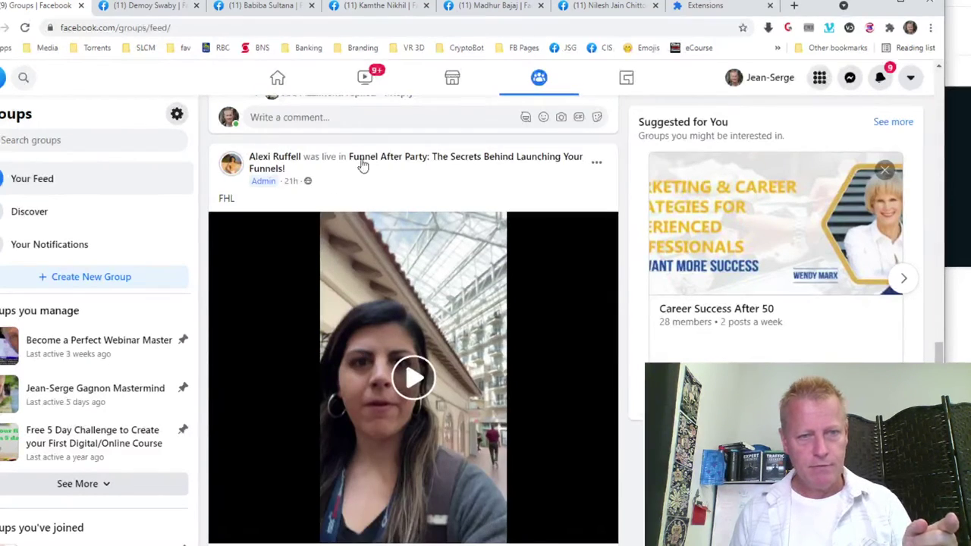
{"action": "scroll", "coordinate": [510, 313], "scroll_direction": "down", "scroll_amount": 11}
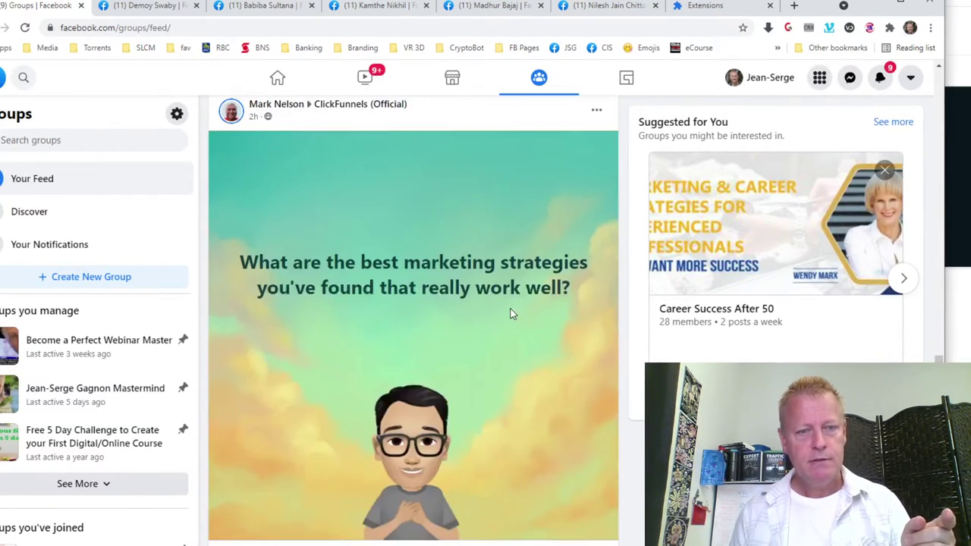
{"action": "scroll", "coordinate": [423, 282], "scroll_direction": "down", "scroll_amount": 15}
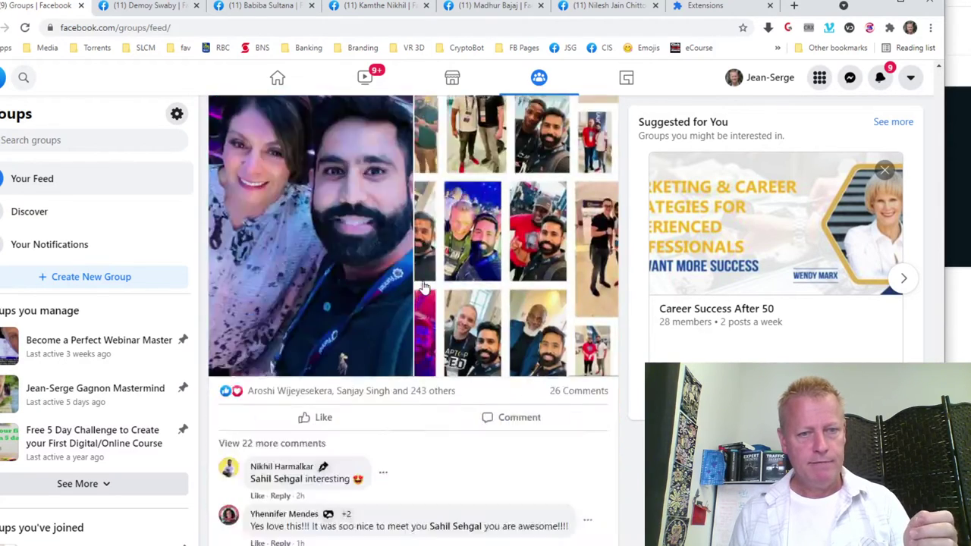
{"action": "scroll", "coordinate": [423, 280], "scroll_direction": "down", "scroll_amount": 2}
{"action": "scroll", "coordinate": [379, 304], "scroll_direction": "up", "scroll_amount": 1}
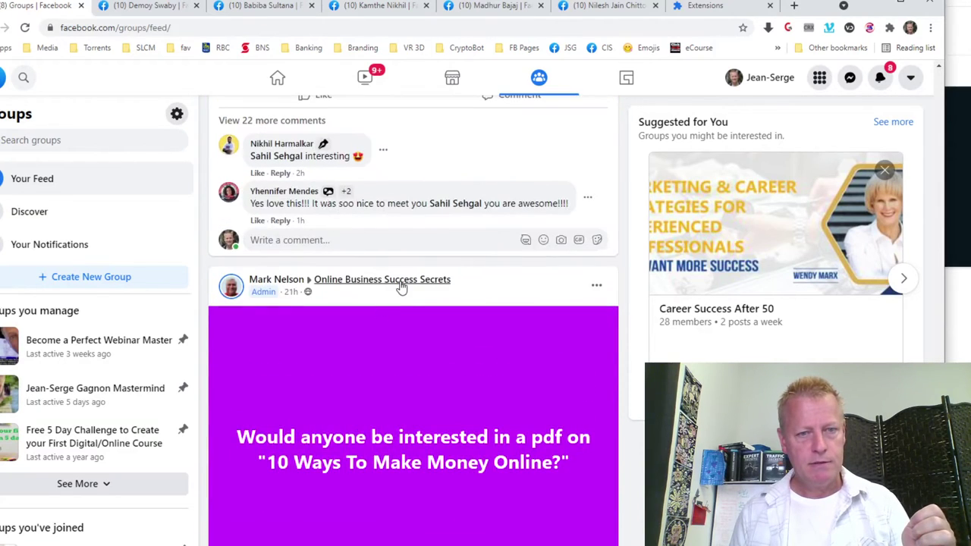
{"action": "scroll", "coordinate": [403, 300], "scroll_direction": "down", "scroll_amount": 2}
{"action": "scroll", "coordinate": [406, 307], "scroll_direction": "down", "scroll_amount": 11}
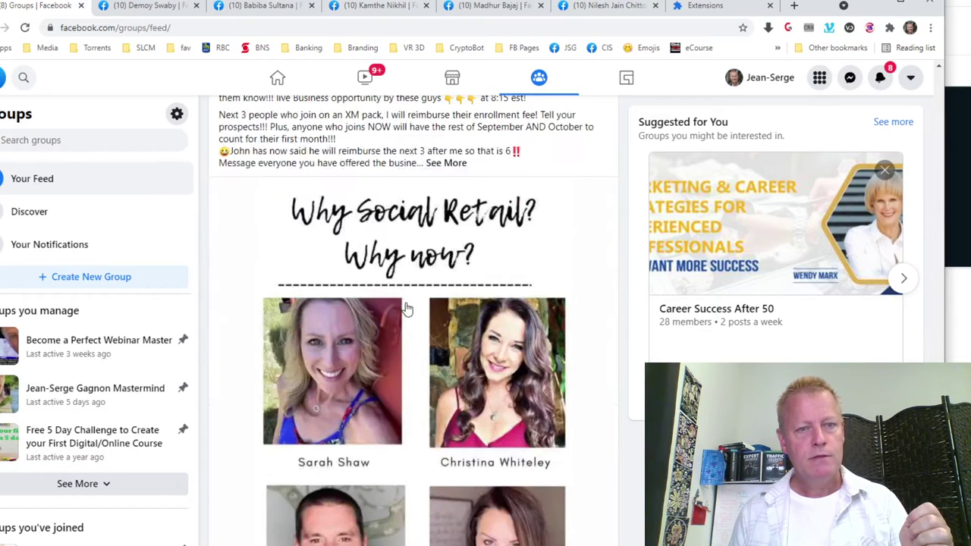
{"action": "scroll", "coordinate": [408, 310], "scroll_direction": "up", "scroll_amount": 2}
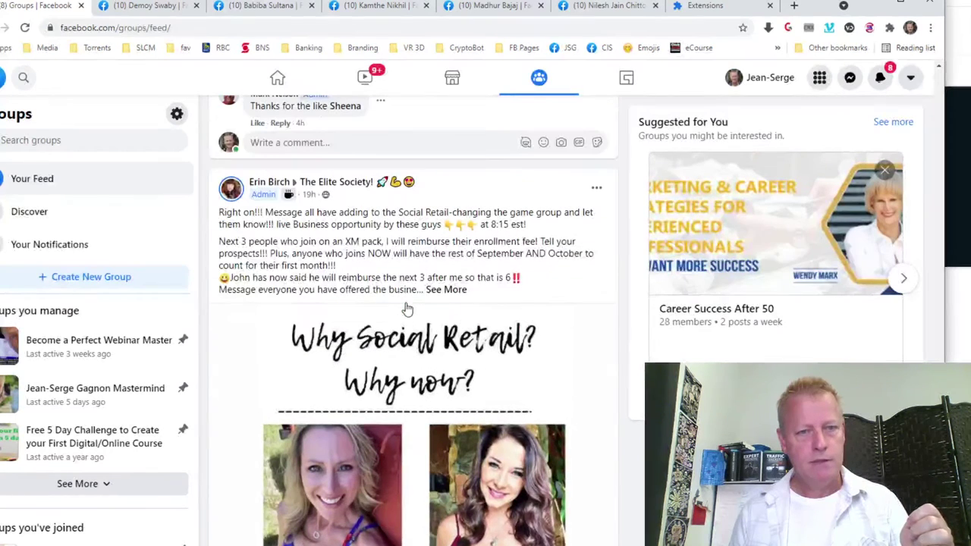
Search Facebook for 'affiliate' marketing groups, filtered to Groups and My Groups only.
{"action": "left_click", "coordinate": [60, 142]}
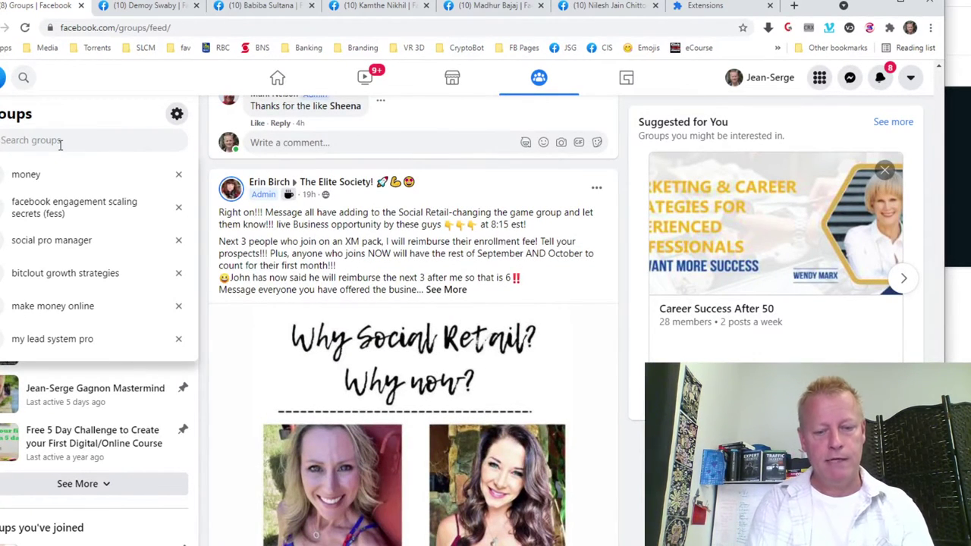
{"action": "type", "text": "affiliate"}
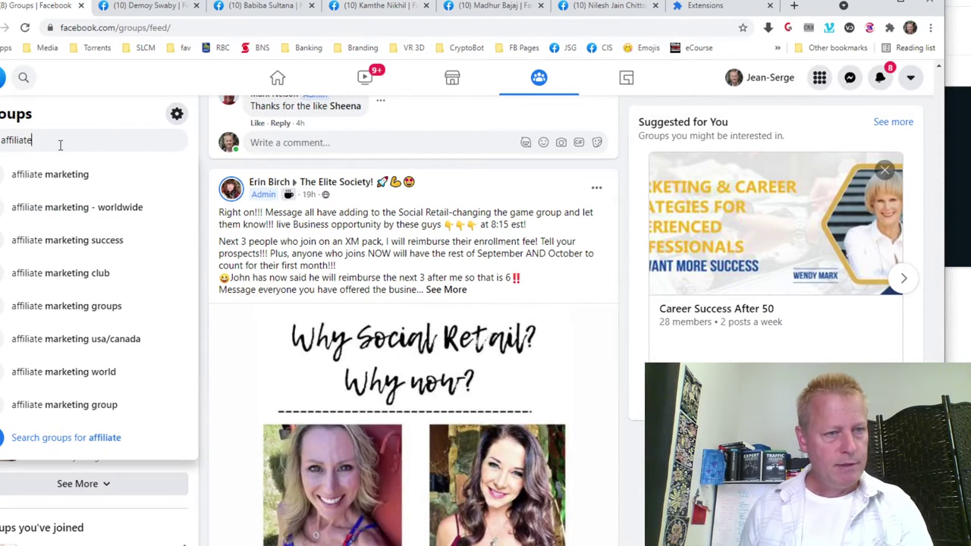
{"action": "left_click", "coordinate": [65, 174]}
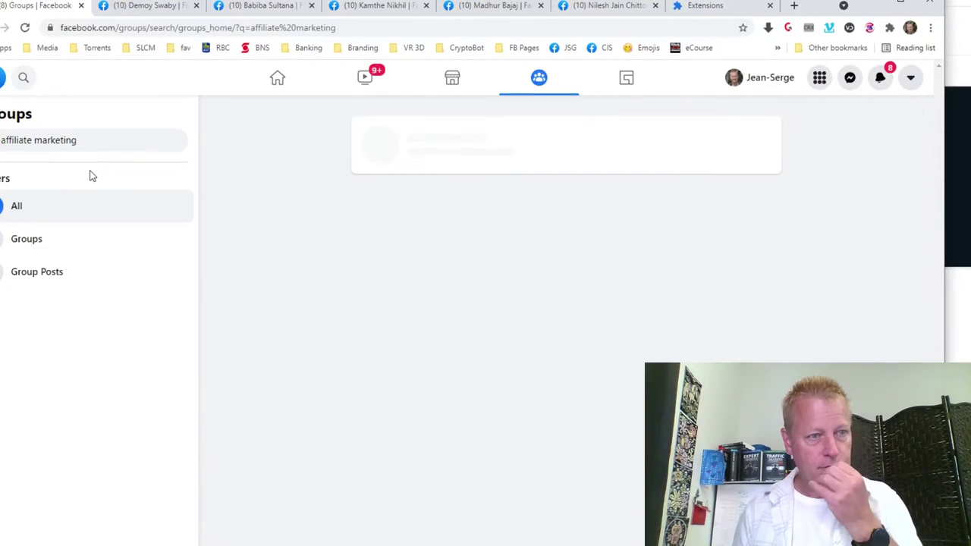
{"action": "left_click", "coordinate": [41, 250]}
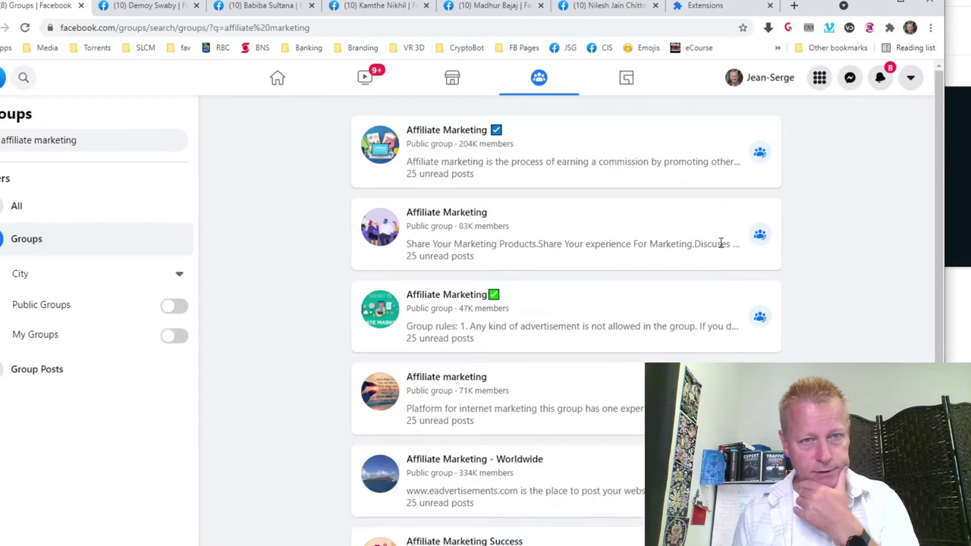
{"action": "left_click", "coordinate": [173, 336]}
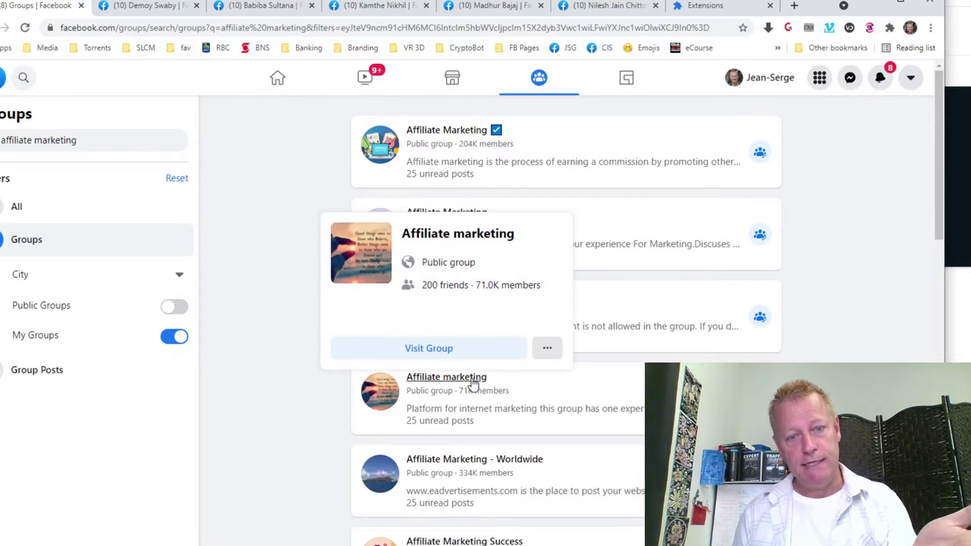
Open the Affiliate marketing group and select its page address.
{"action": "left_click", "coordinate": [472, 383]}
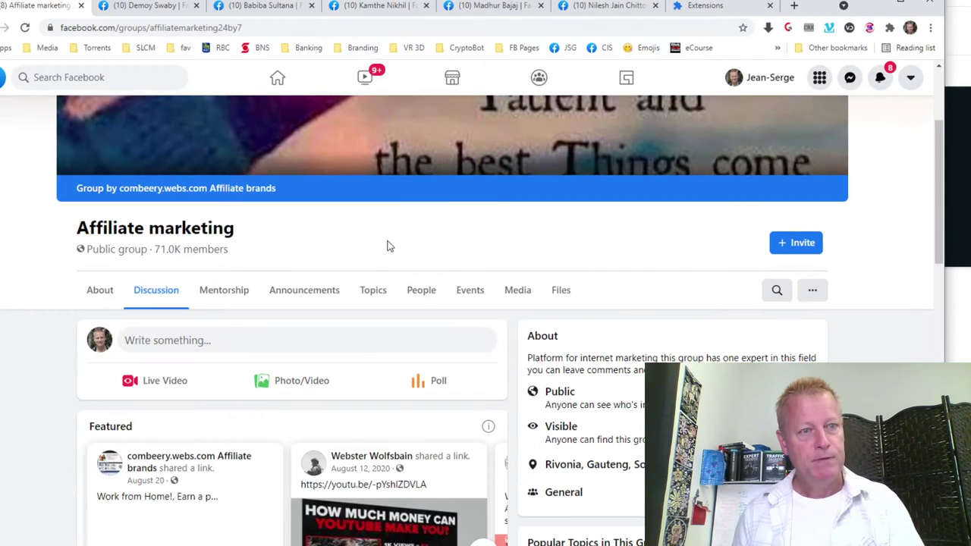
{"action": "scroll", "coordinate": [430, 306], "scroll_direction": "down", "scroll_amount": 4}
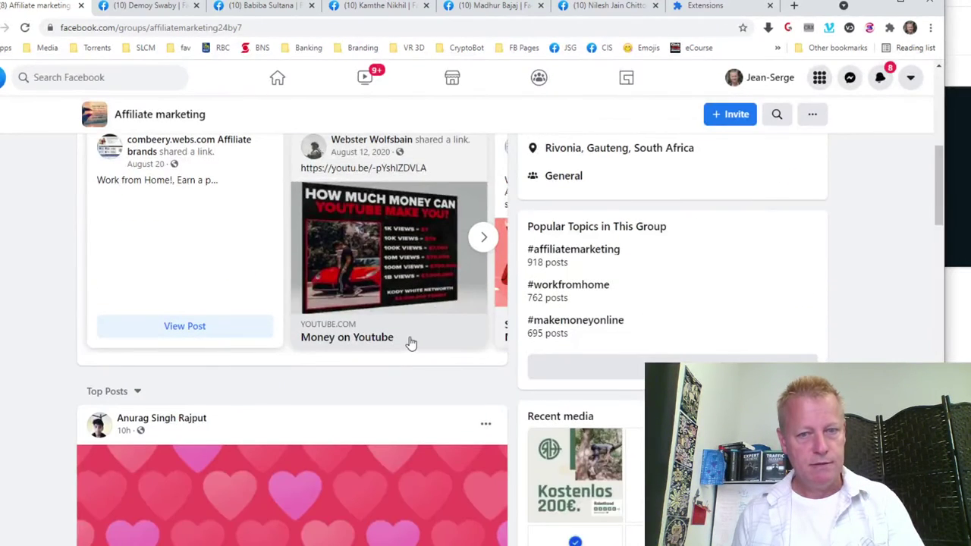
{"action": "scroll", "coordinate": [408, 341], "scroll_direction": "down", "scroll_amount": 5}
{"action": "scroll", "coordinate": [407, 333], "scroll_direction": "up", "scroll_amount": 10}
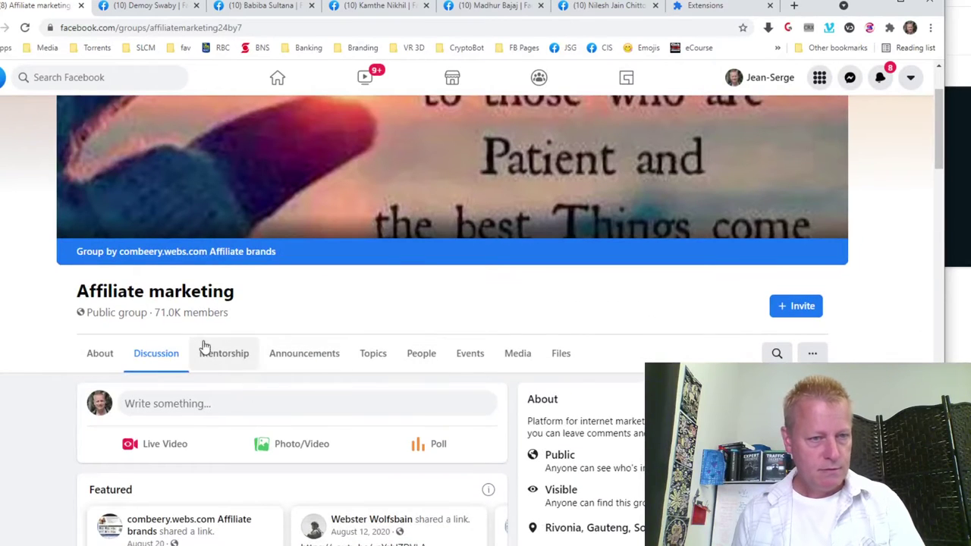
{"action": "mouse_move", "coordinate": [255, 258]}
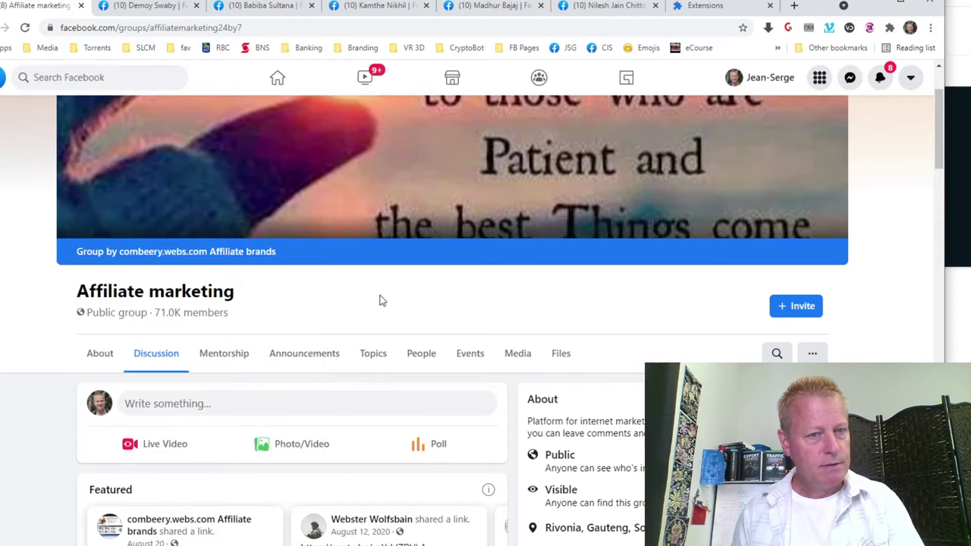
{"action": "left_click", "coordinate": [288, 26]}
{"action": "key", "text": "ctrl+c"}
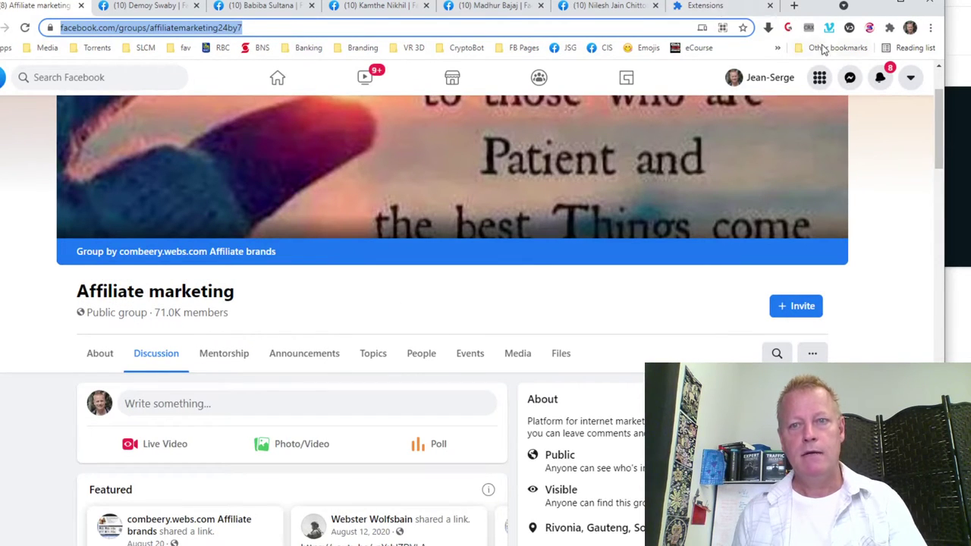
Paste the Affiliate marketing group URL into Active Group Users, add it, and start scraping.
{"action": "left_click", "coordinate": [869, 28]}
{"action": "left_click", "coordinate": [585, 83]}
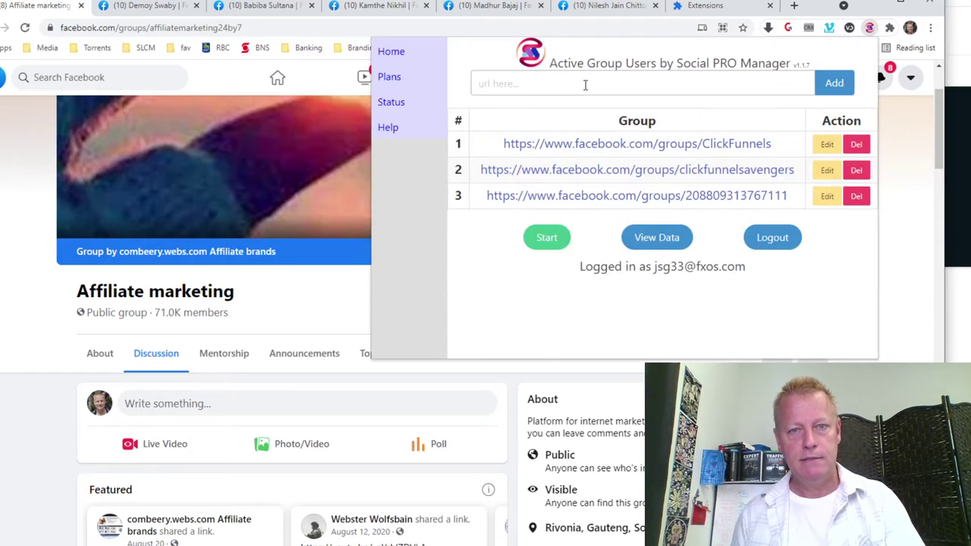
{"action": "key", "text": "ctrl+v"}
{"action": "left_click", "coordinate": [833, 83]}
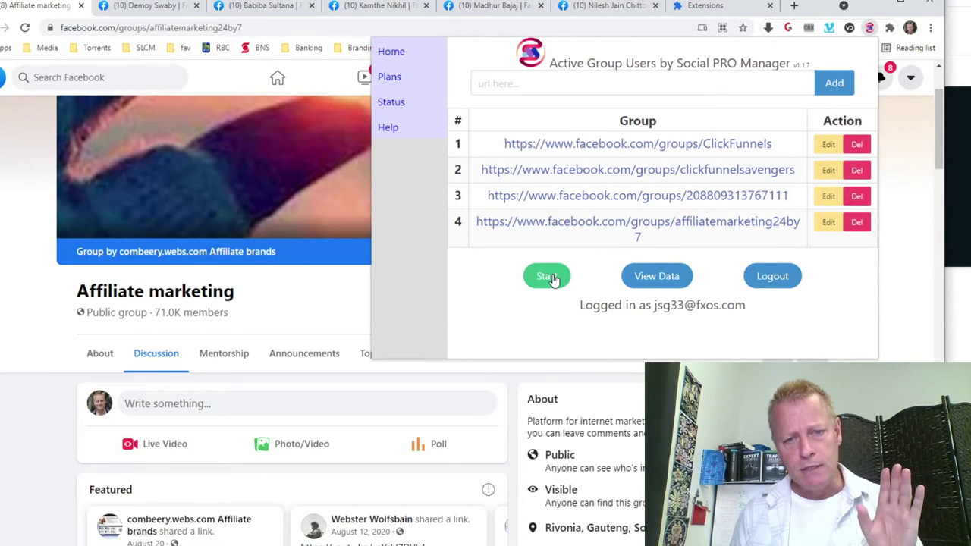
{"action": "left_click", "coordinate": [548, 276]}
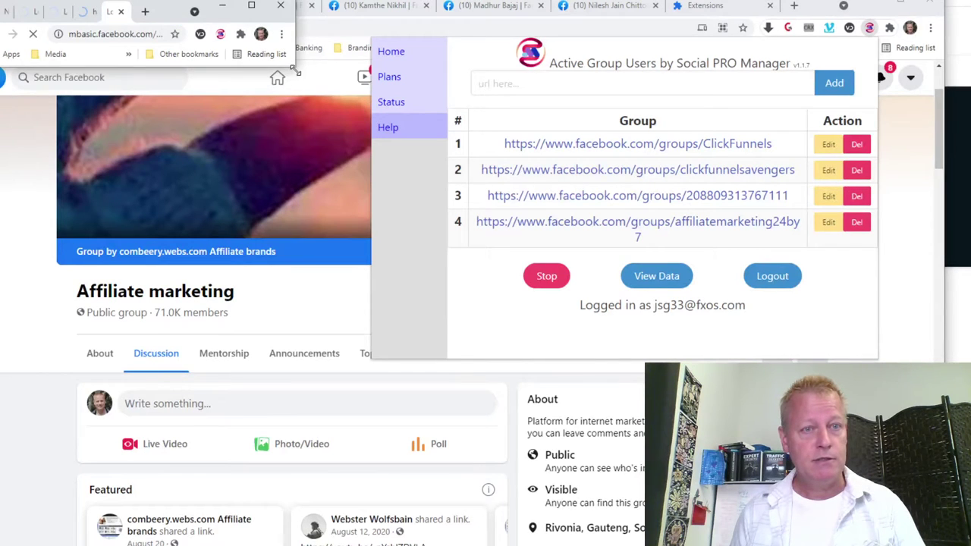
Enlarge the scraping window, watch it load group posts, then close its tab and window.
{"action": "left_click_drag", "start_coordinate": [296, 70], "coordinate": [774, 542]}
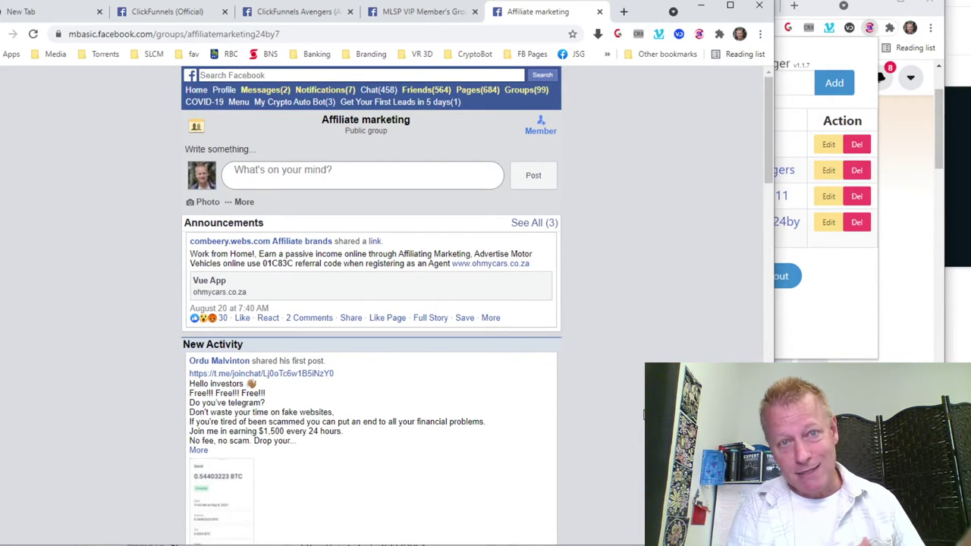
{"action": "scroll", "coordinate": [644, 413], "scroll_direction": "down", "scroll_amount": 15}
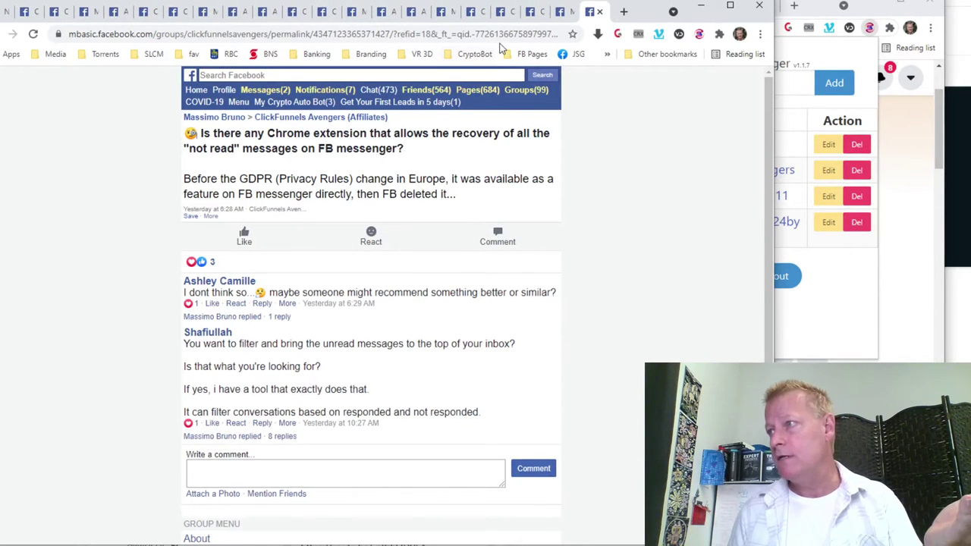
{"action": "scroll", "coordinate": [372, 303], "scroll_direction": "down", "scroll_amount": 3}
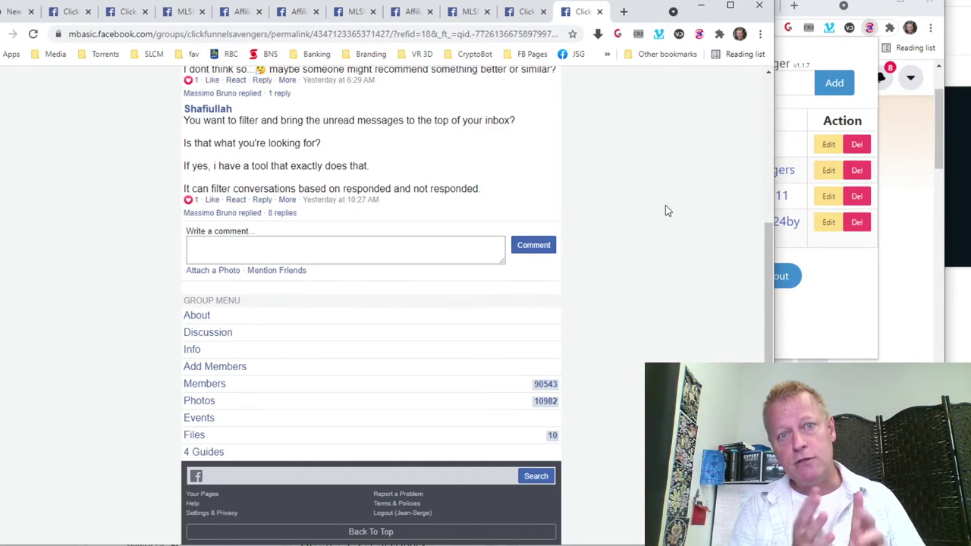
{"action": "key", "text": "ctrl+w"}
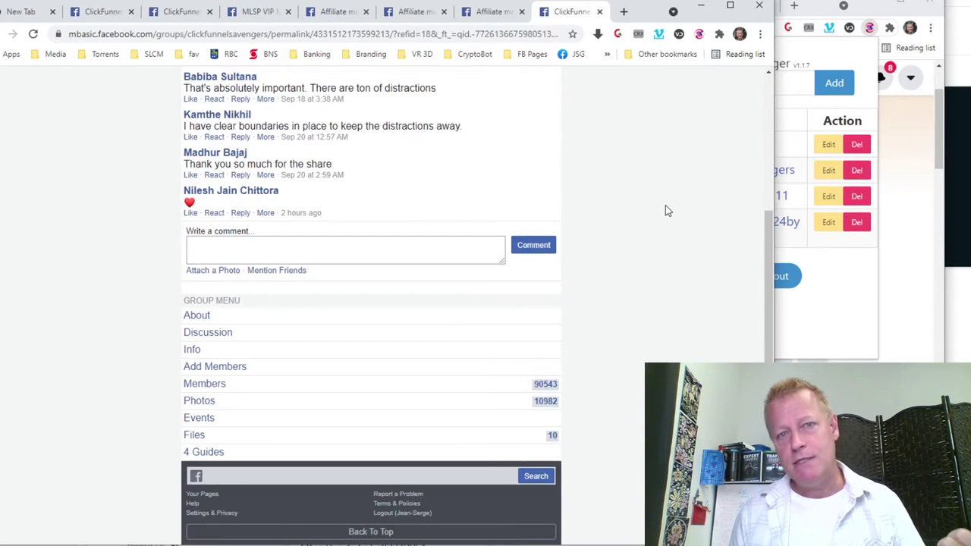
{"action": "key", "text": "ctrl+w"}
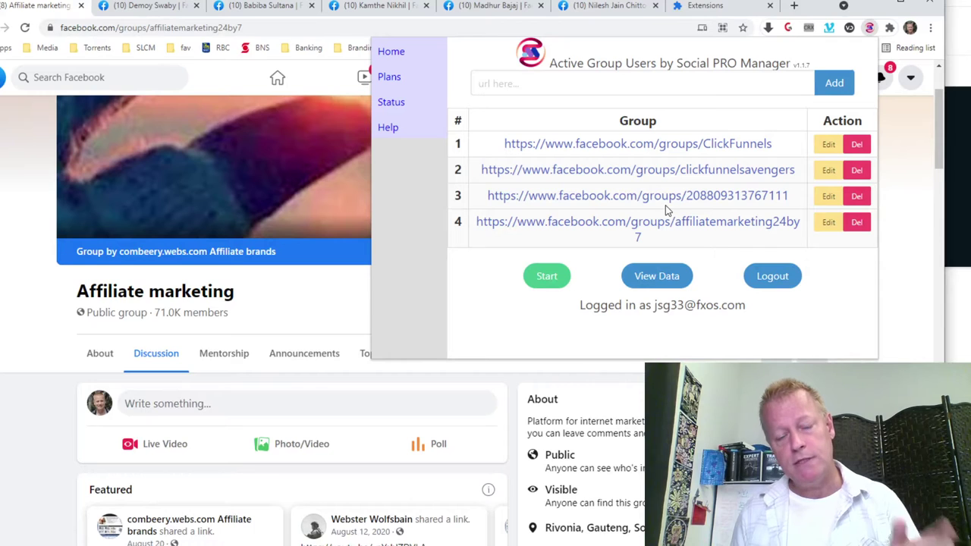
Open the Scraped Data table and sort it by Comment Time ascending.
{"action": "left_click", "coordinate": [666, 278]}
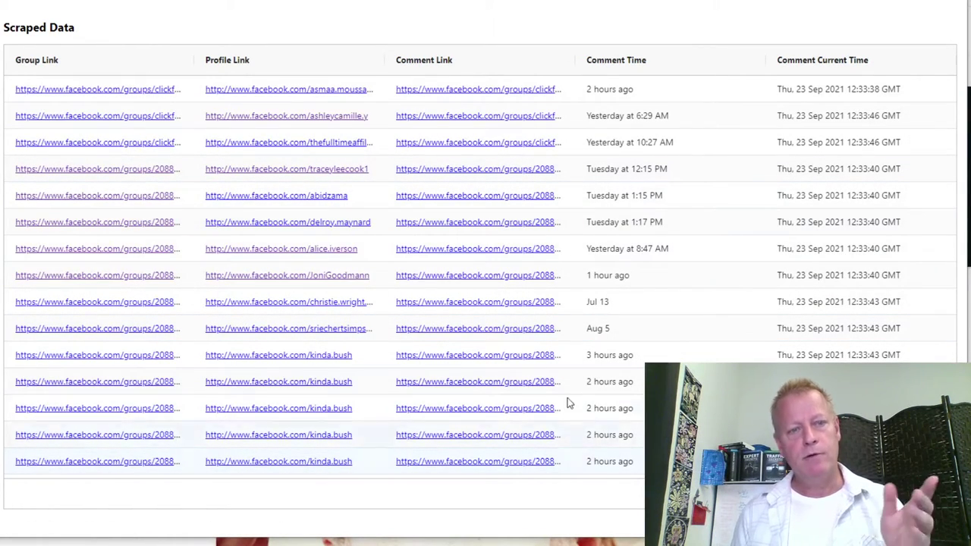
{"action": "left_click", "coordinate": [247, 67]}
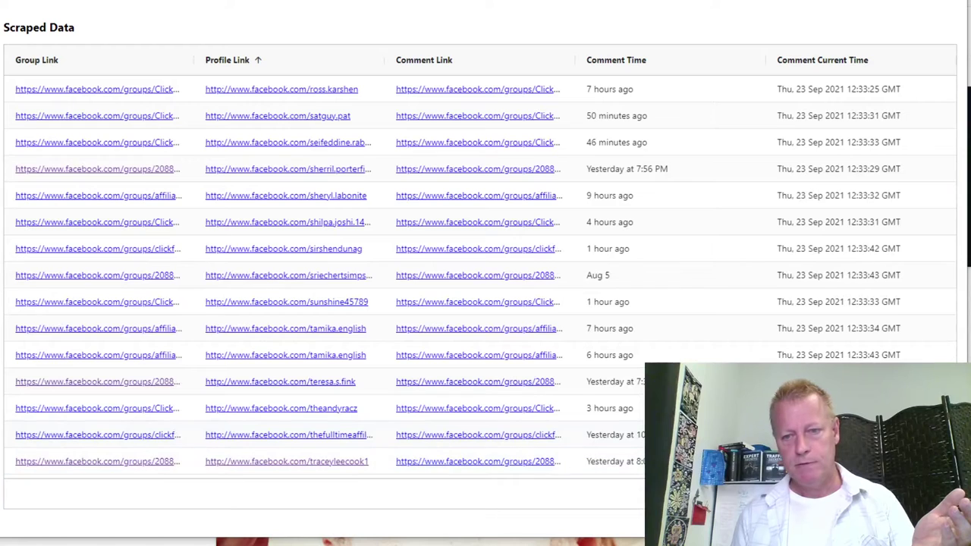
{"action": "scroll", "coordinate": [187, 336], "scroll_direction": "up", "scroll_amount": 5}
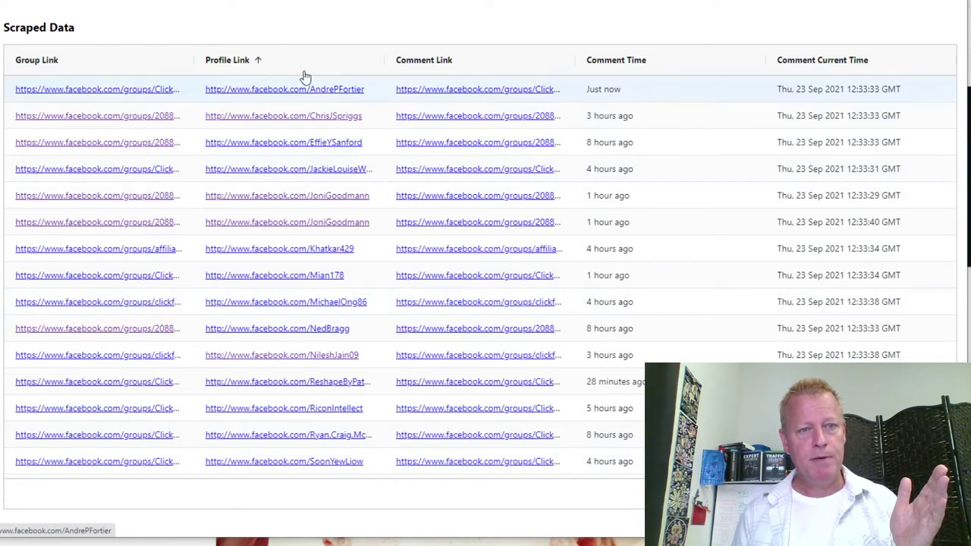
{"action": "left_click", "coordinate": [253, 64]}
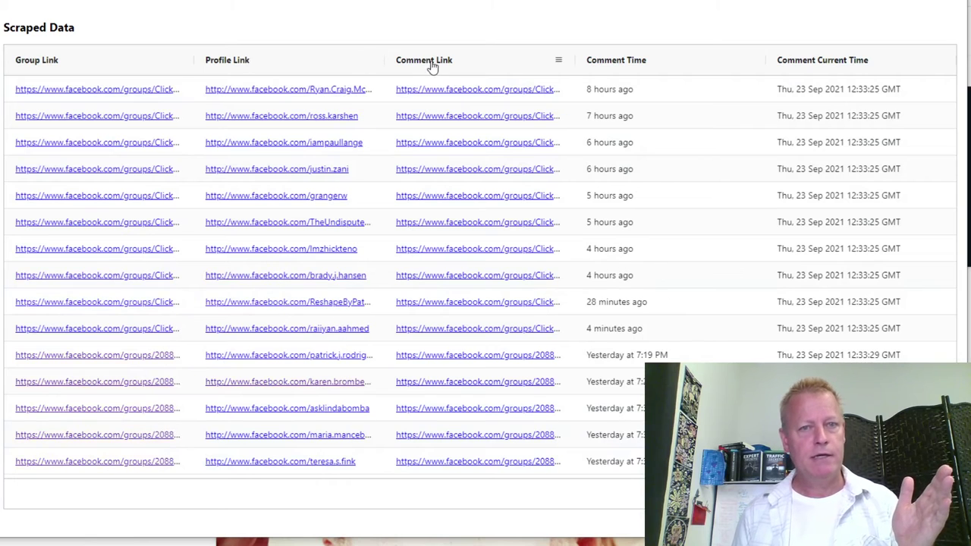
{"action": "left_click", "coordinate": [652, 63]}
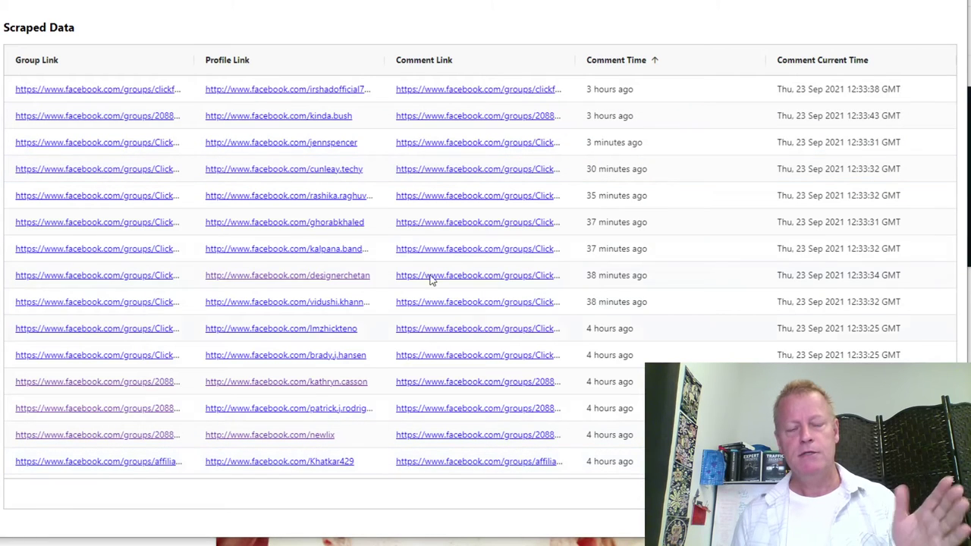
Give a Love reaction to a post on the second commenter's profile, then close that profile.
{"action": "left_click", "coordinate": [319, 116]}
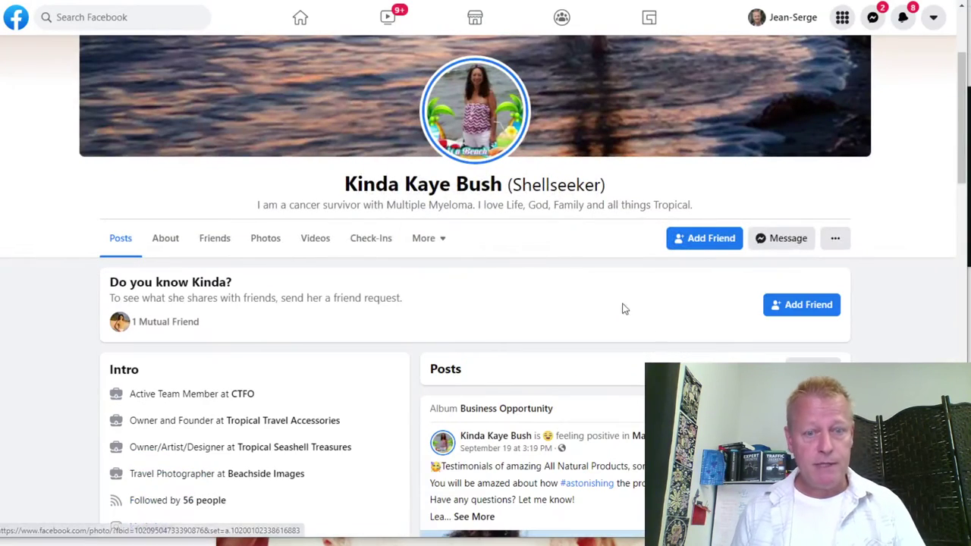
{"action": "scroll", "coordinate": [577, 278], "scroll_direction": "down", "scroll_amount": 3}
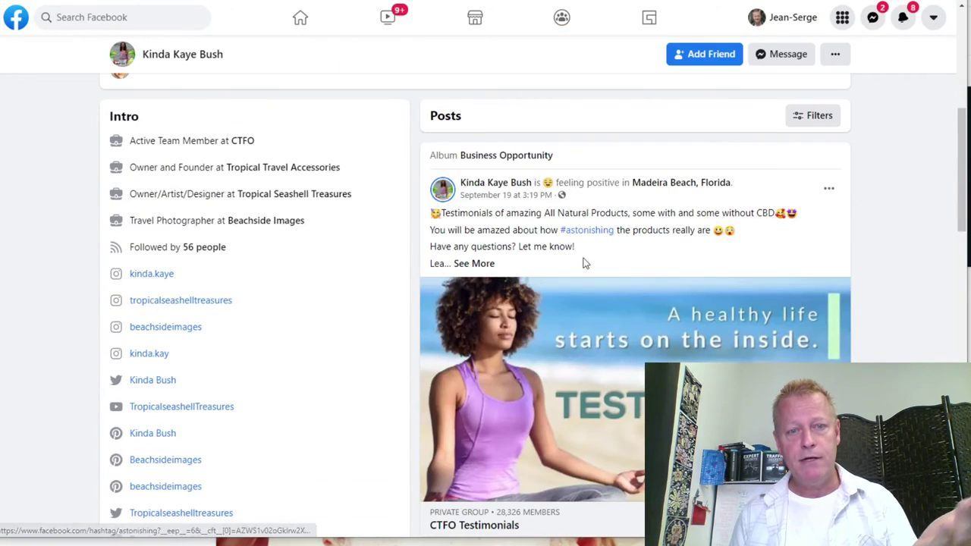
{"action": "scroll", "coordinate": [534, 245], "scroll_direction": "down", "scroll_amount": 2}
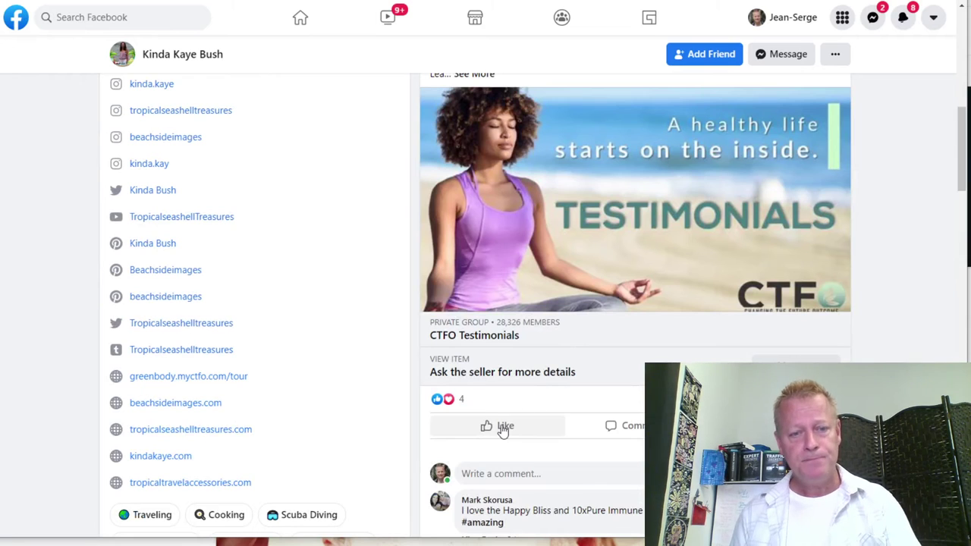
{"action": "mouse_move", "coordinate": [503, 429]}
{"action": "left_click", "coordinate": [474, 398]}
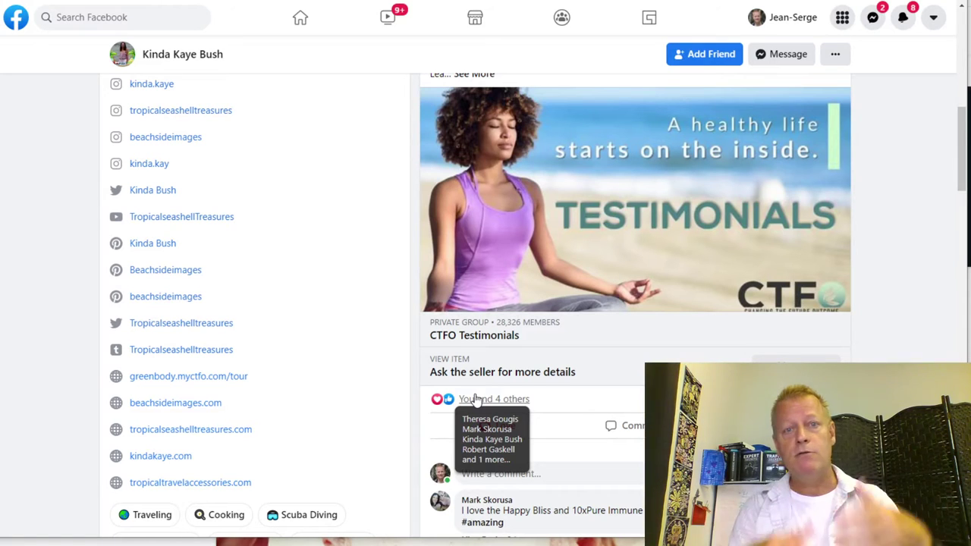
{"action": "scroll", "coordinate": [531, 399], "scroll_direction": "down", "scroll_amount": 5}
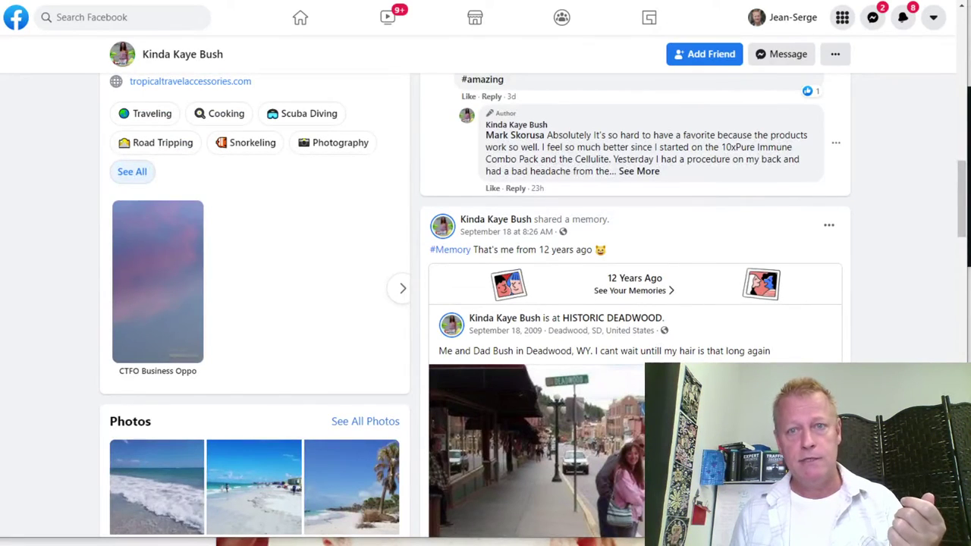
{"action": "key", "text": "ctrl+w"}
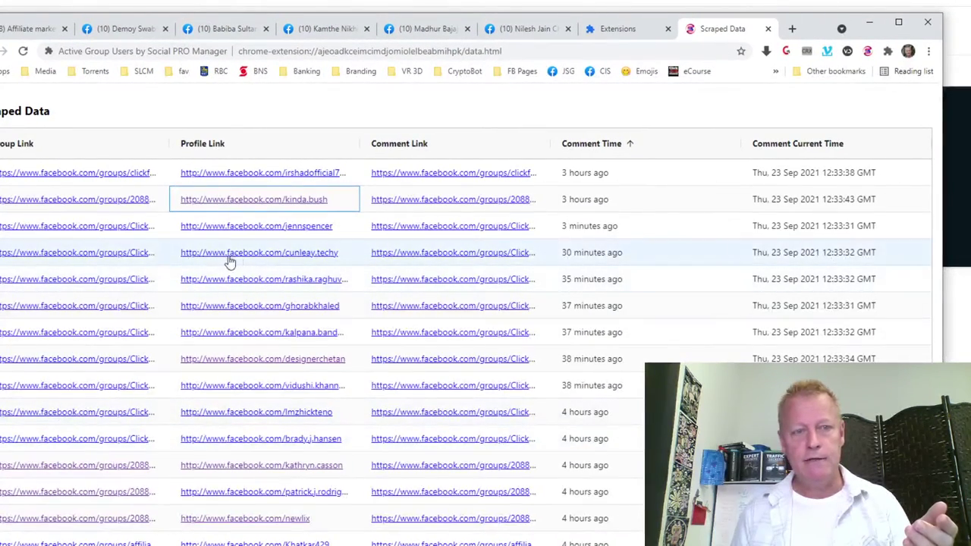
Browse the next three commenters' profiles from the Scraped Data table.
{"action": "left_click", "coordinate": [298, 227]}
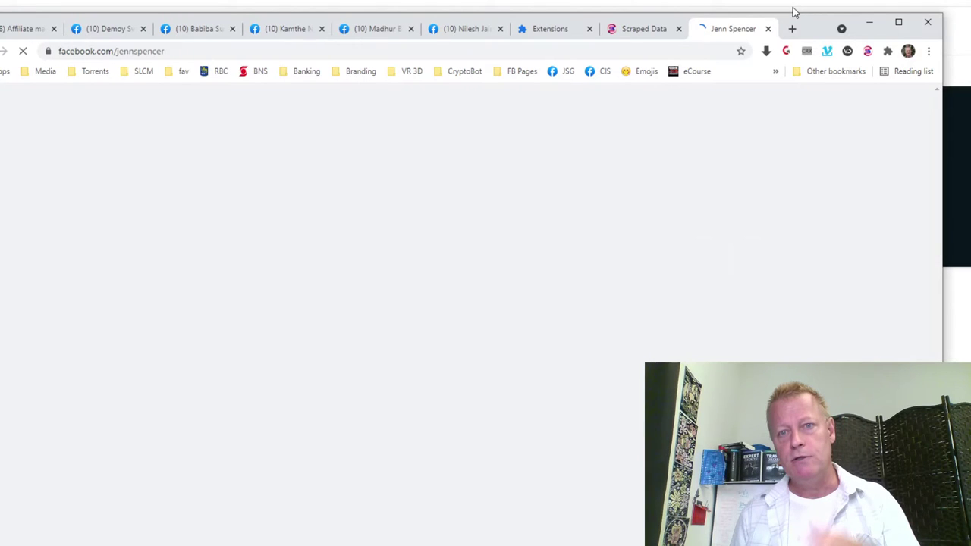
{"action": "scroll", "coordinate": [571, 315], "scroll_direction": "down", "scroll_amount": 10}
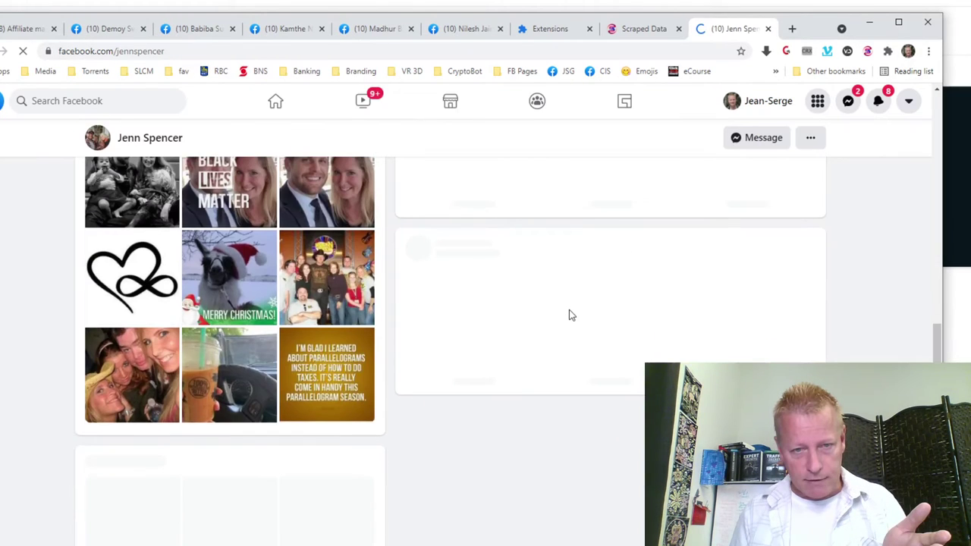
{"action": "left_click", "coordinate": [768, 28]}
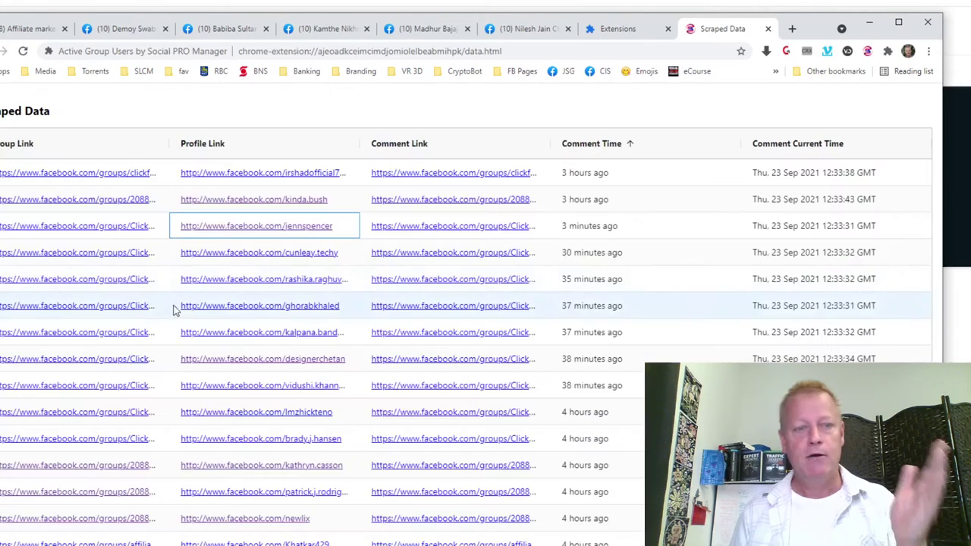
{"action": "left_click", "coordinate": [281, 253]}
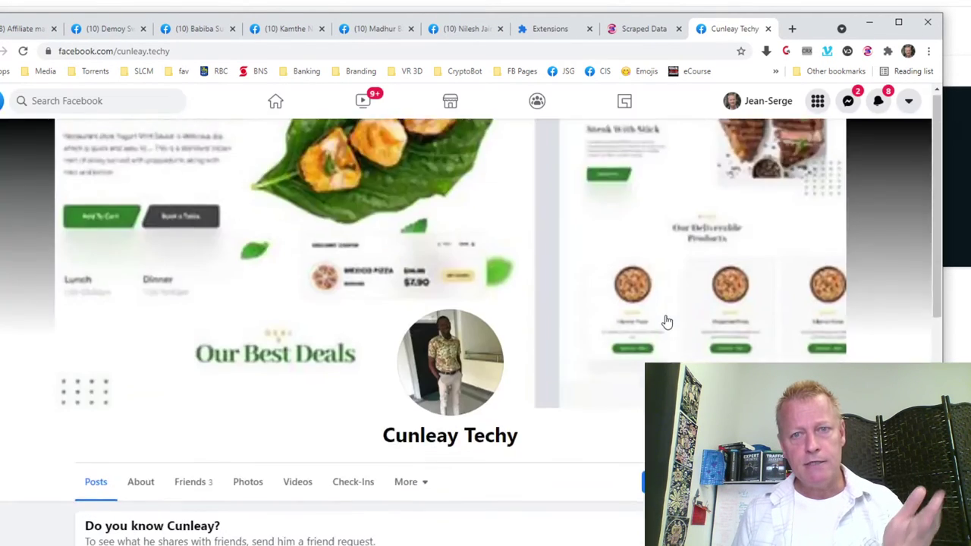
{"action": "scroll", "coordinate": [666, 319], "scroll_direction": "down", "scroll_amount": 5}
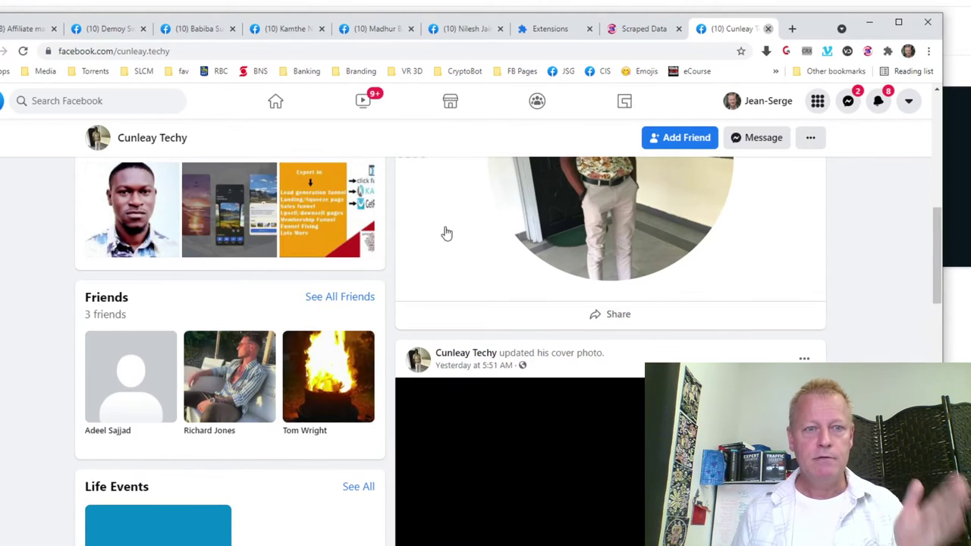
{"action": "key", "text": "ctrl+w"}
{"action": "left_click", "coordinate": [240, 280]}
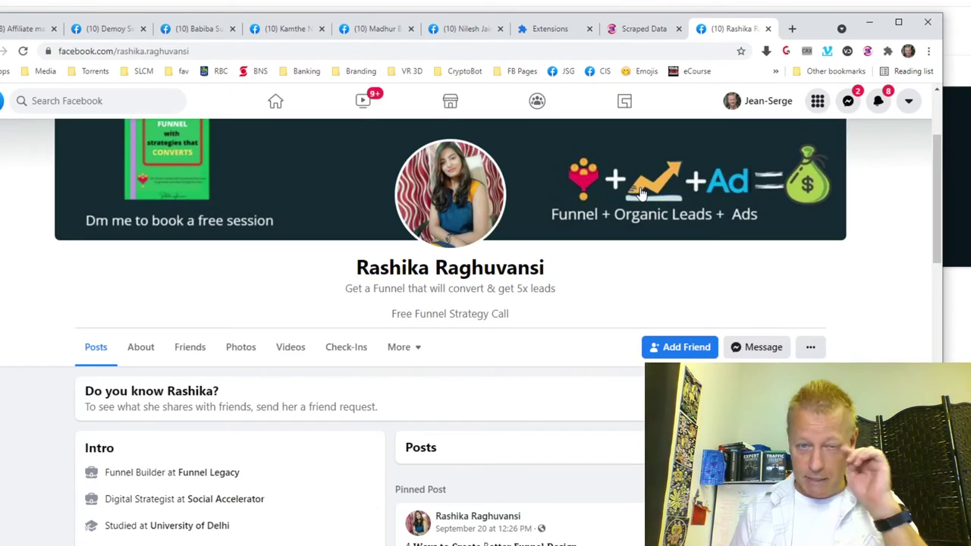
{"action": "scroll", "coordinate": [641, 193], "scroll_direction": "down", "scroll_amount": 10}
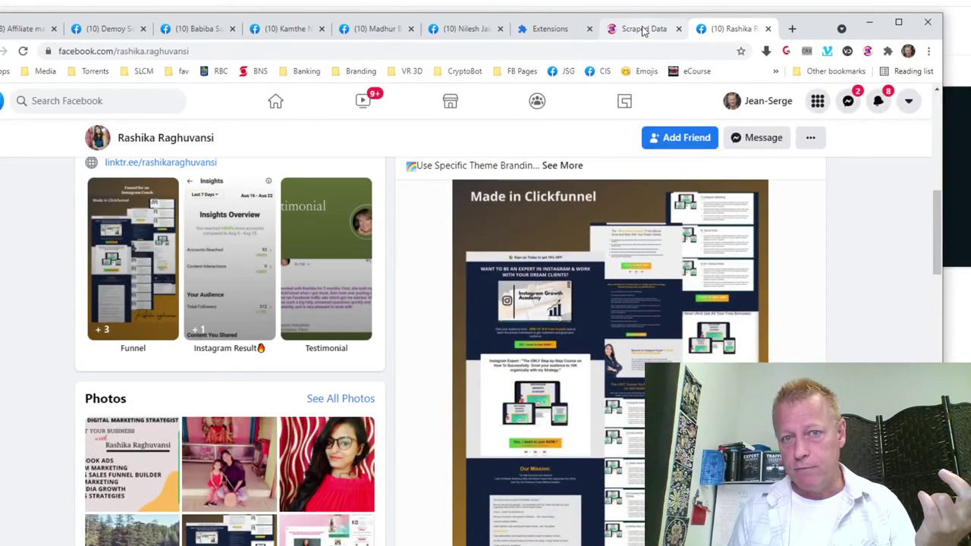
{"action": "left_click", "coordinate": [644, 29]}
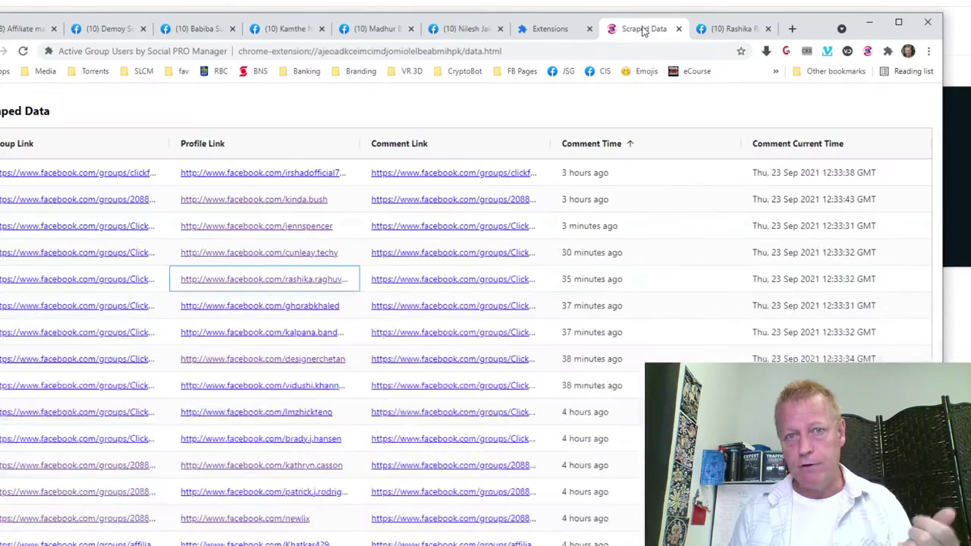
Open four more commenters' profiles in new tabs and switch through them.
{"action": "left_click", "coordinate": [260, 307]}
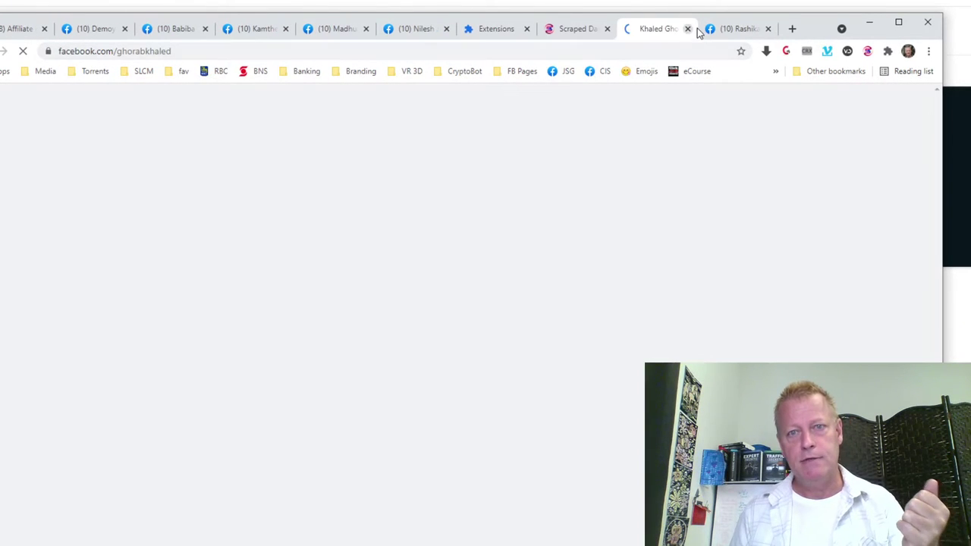
{"action": "left_click", "coordinate": [739, 29]}
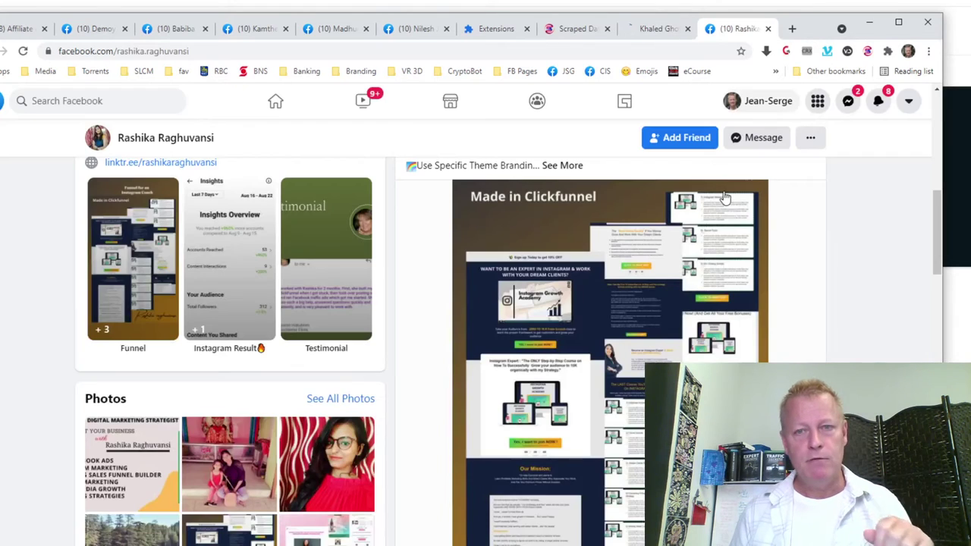
{"action": "left_click", "coordinate": [576, 28]}
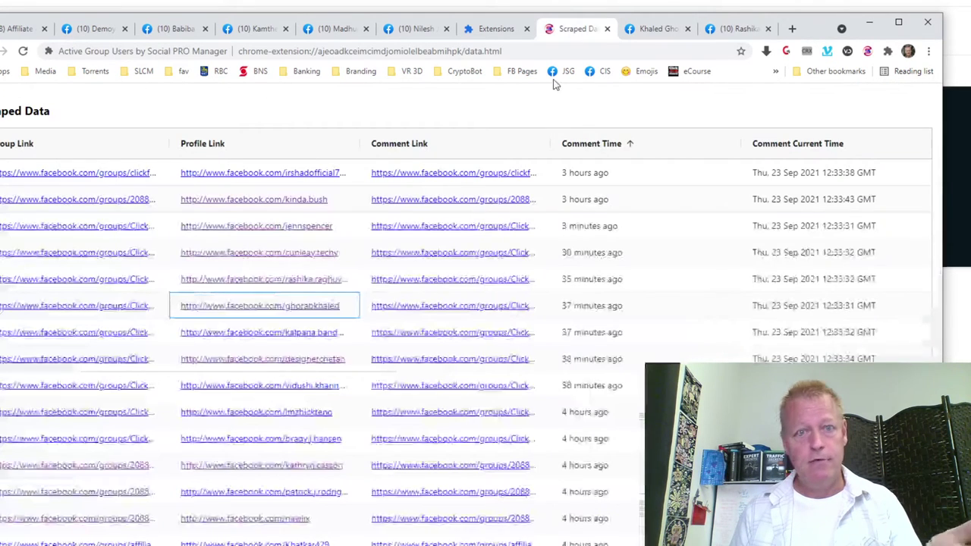
{"action": "left_click", "coordinate": [266, 339]}
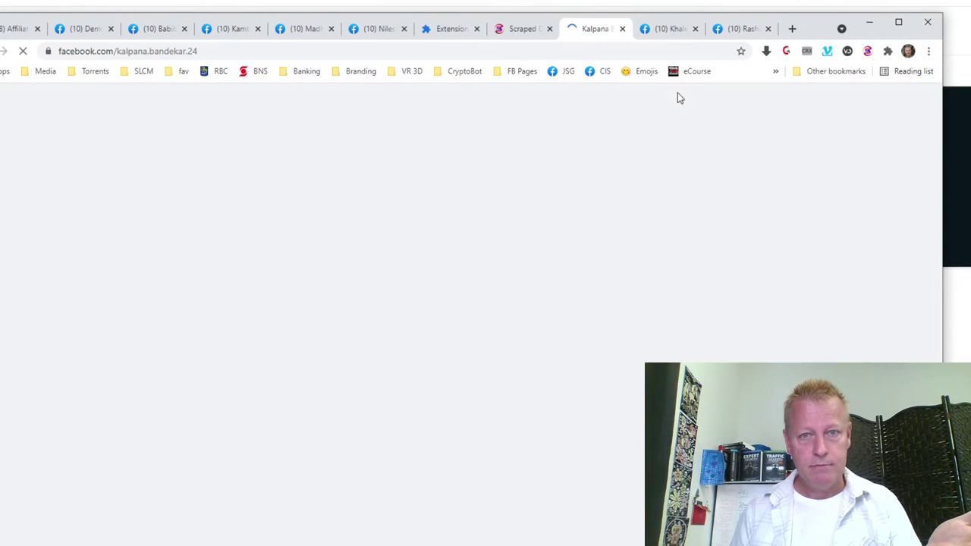
{"action": "left_click", "coordinate": [524, 29]}
{"action": "left_click", "coordinate": [310, 387]}
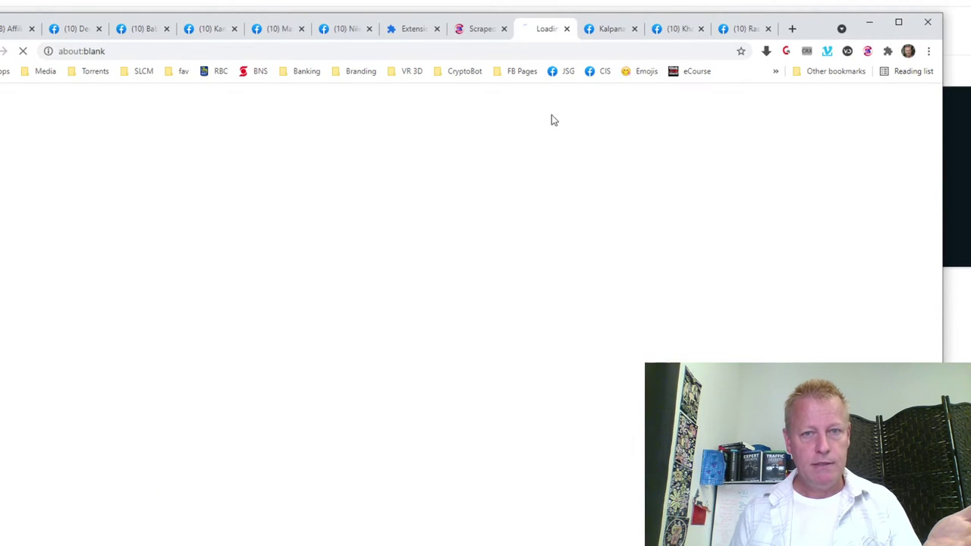
{"action": "left_click", "coordinate": [476, 29]}
{"action": "left_click", "coordinate": [266, 412]}
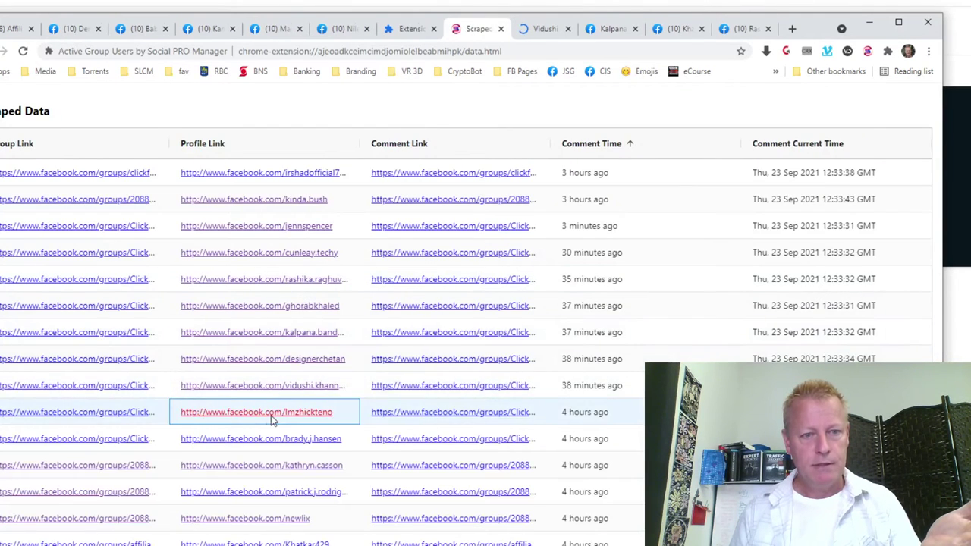
{"action": "left_click", "coordinate": [563, 29]}
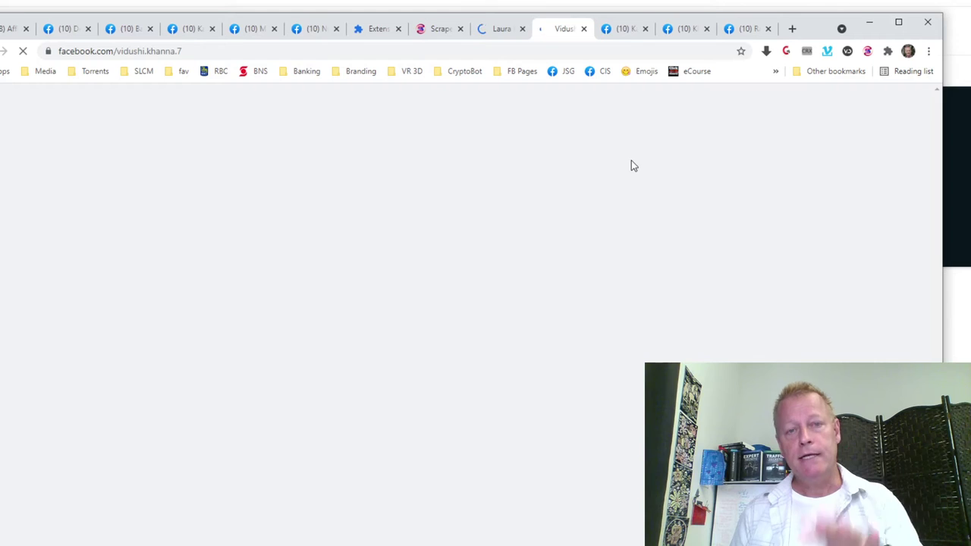
{"action": "left_click", "coordinate": [624, 29]}
{"action": "left_click", "coordinate": [681, 28]}
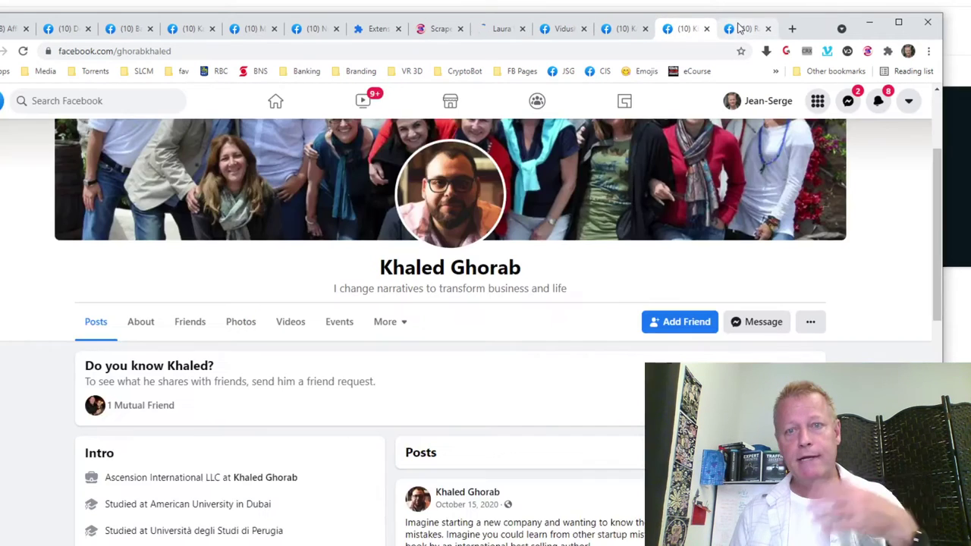
{"action": "left_click", "coordinate": [743, 27]}
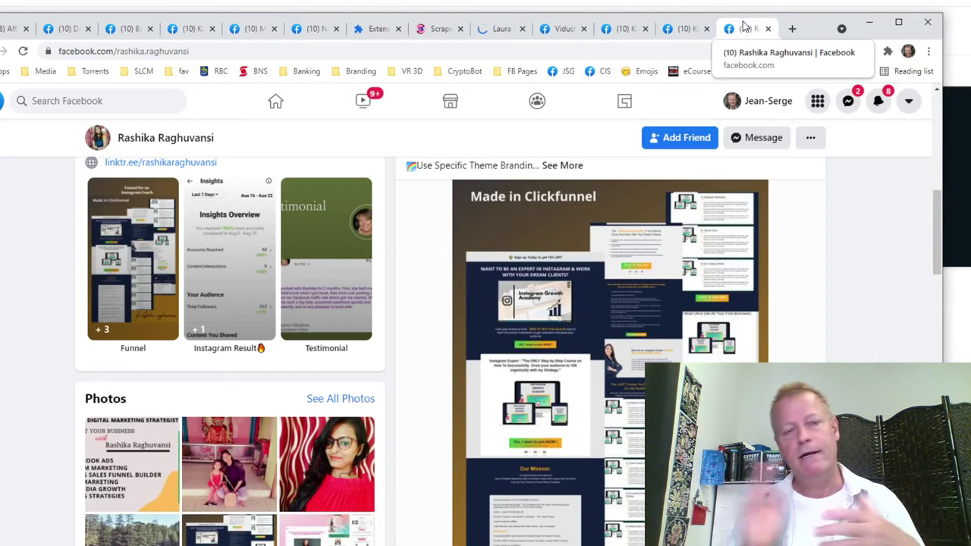
React with Love to the funnel post and one more post, then close the profile.
{"action": "scroll", "coordinate": [570, 238], "scroll_direction": "down", "scroll_amount": 5}
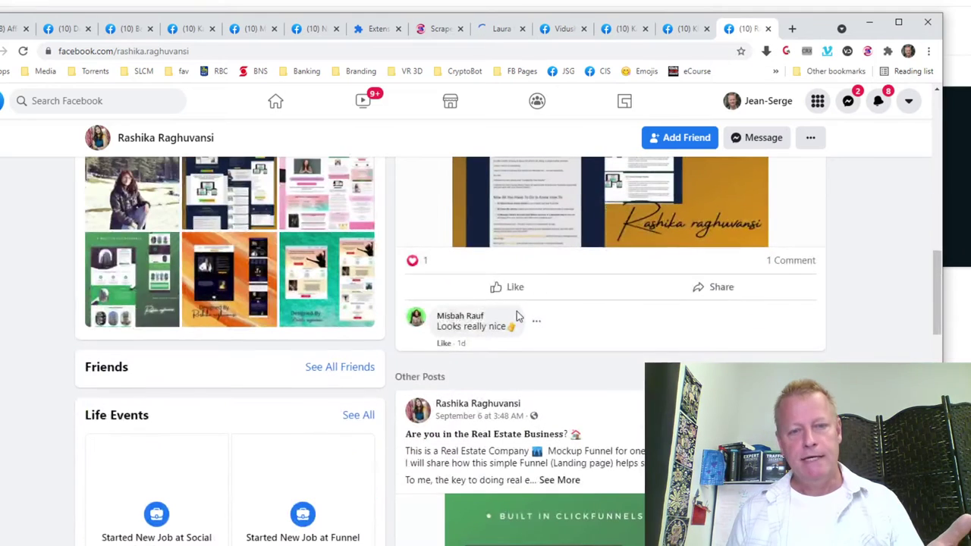
{"action": "mouse_move", "coordinate": [498, 290]}
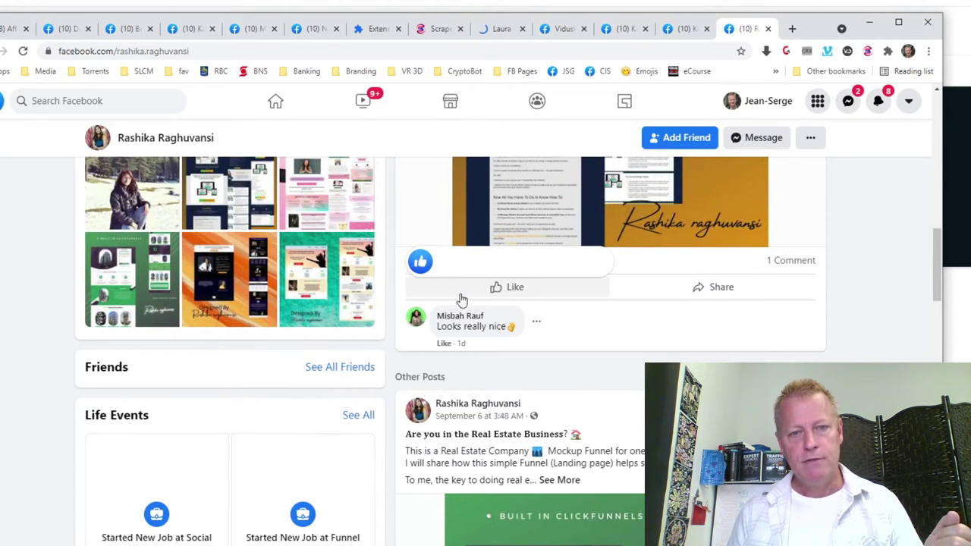
{"action": "left_click", "coordinate": [449, 260]}
{"action": "scroll", "coordinate": [574, 366], "scroll_direction": "down", "scroll_amount": 8}
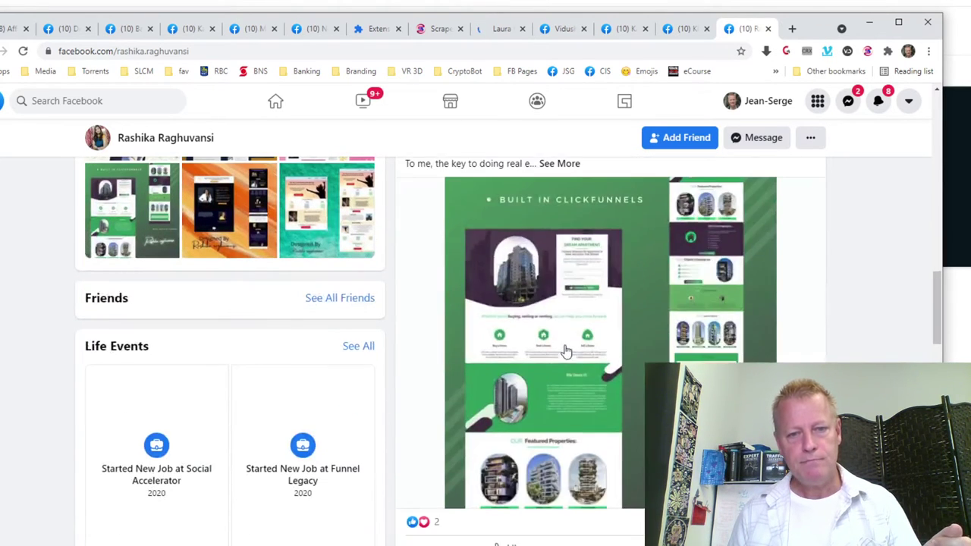
{"action": "mouse_move", "coordinate": [493, 238]}
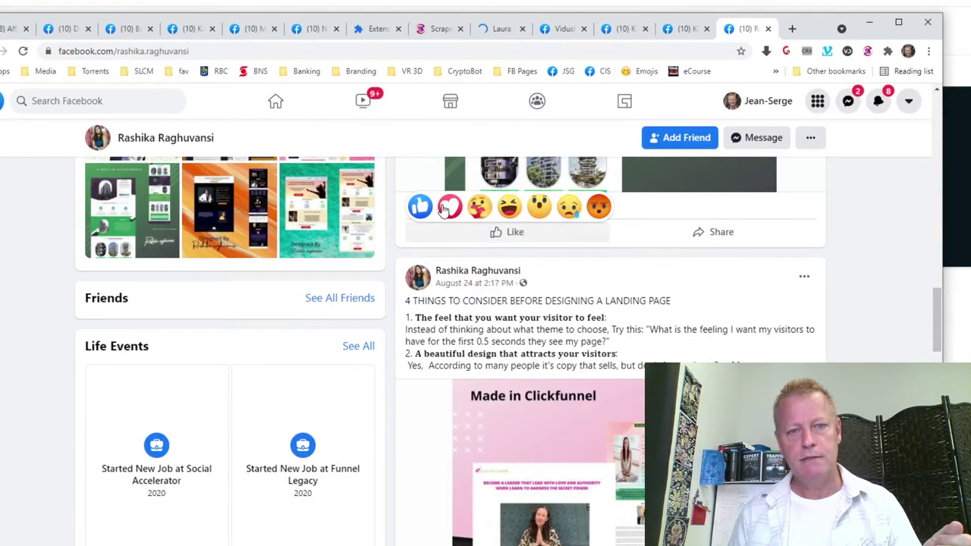
{"action": "left_click", "coordinate": [449, 204]}
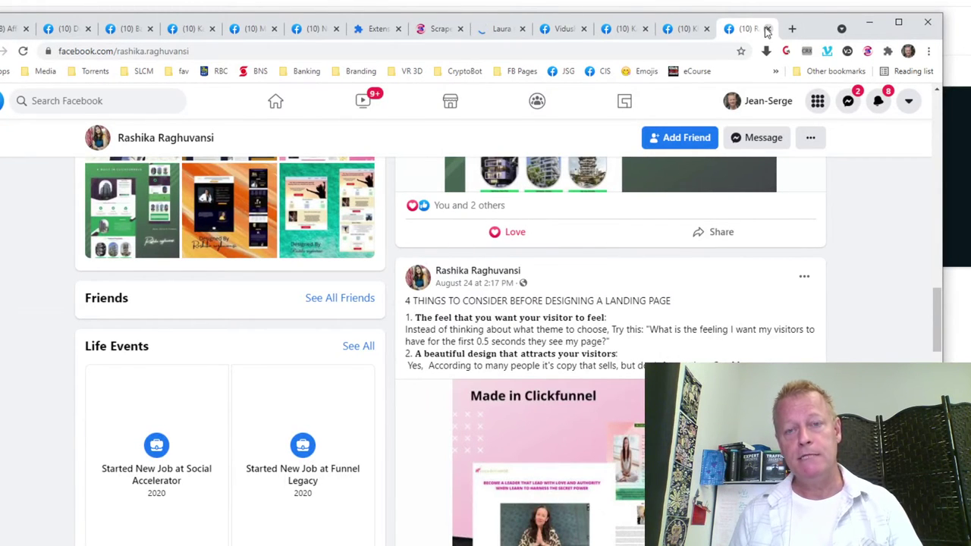
{"action": "left_click", "coordinate": [768, 29]}
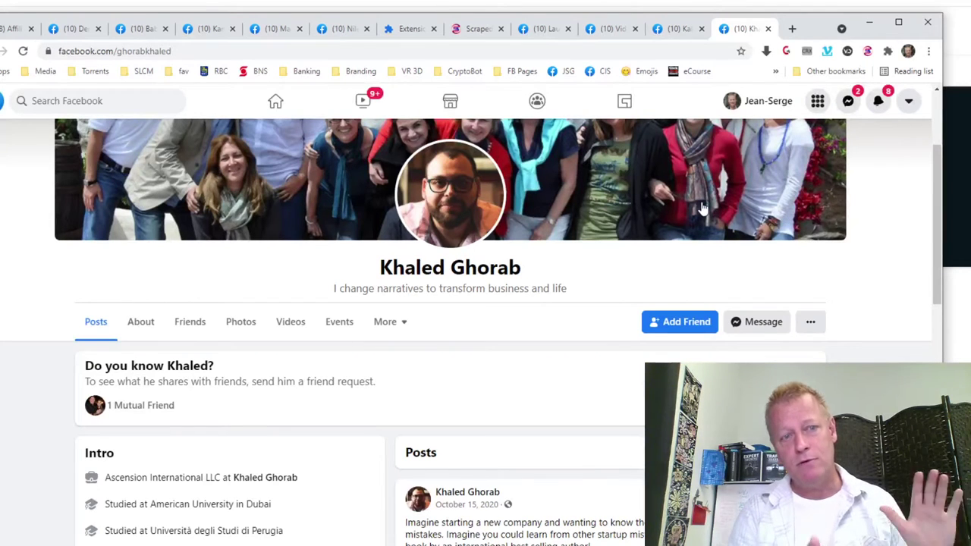
React with Love to the SE7EN Deadly Start-Up Sins post, then close that profile.
{"action": "scroll", "coordinate": [703, 210], "scroll_direction": "down", "scroll_amount": 9}
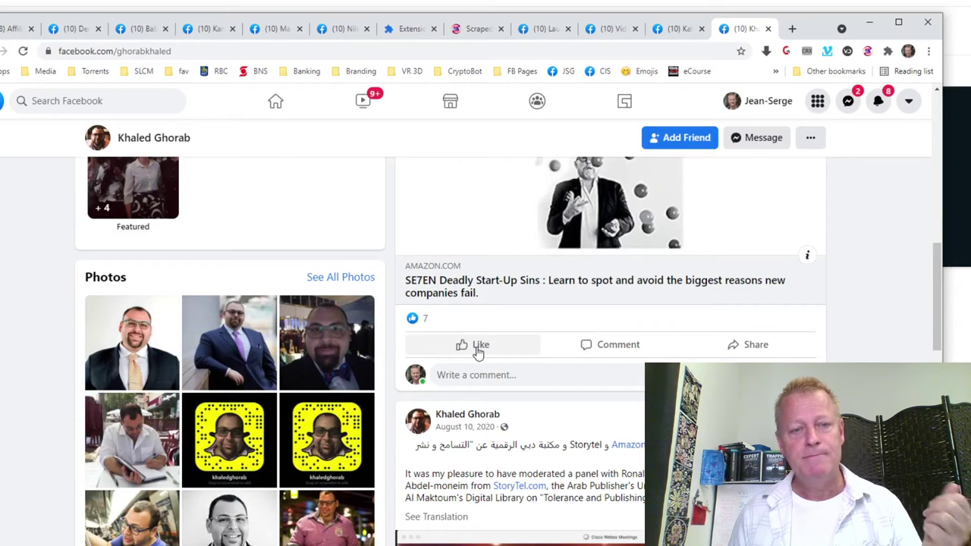
{"action": "mouse_move", "coordinate": [478, 347]}
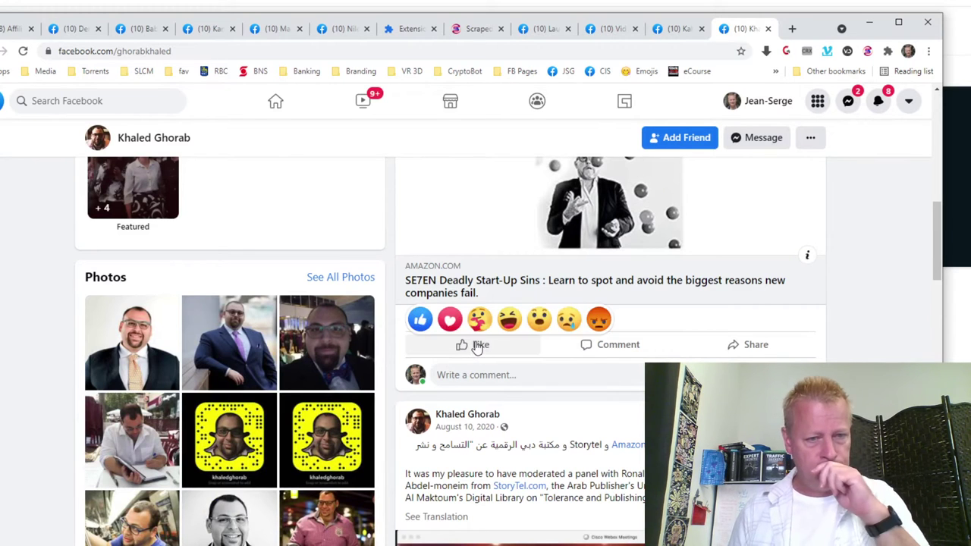
{"action": "left_click", "coordinate": [449, 319]}
{"action": "scroll", "coordinate": [459, 373], "scroll_direction": "down", "scroll_amount": 4}
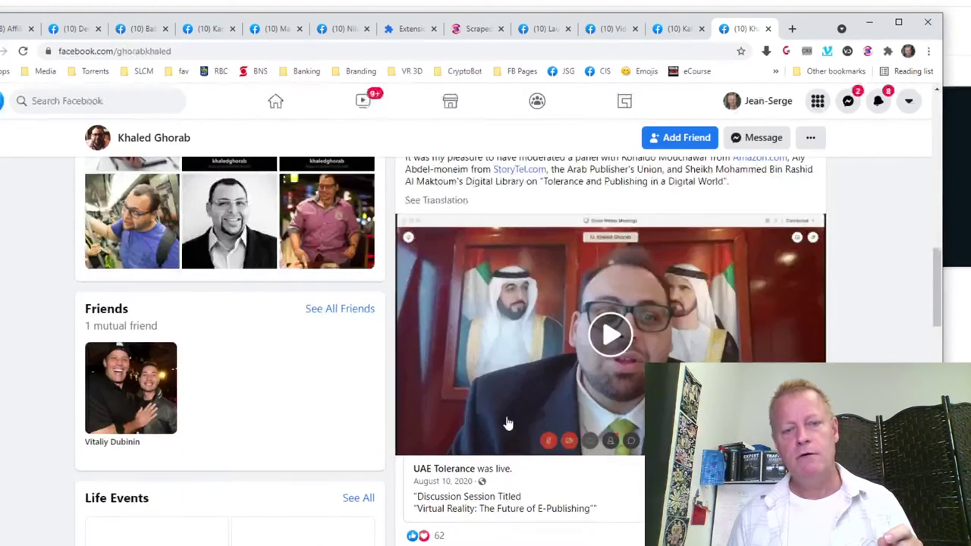
{"action": "left_click", "coordinate": [767, 29]}
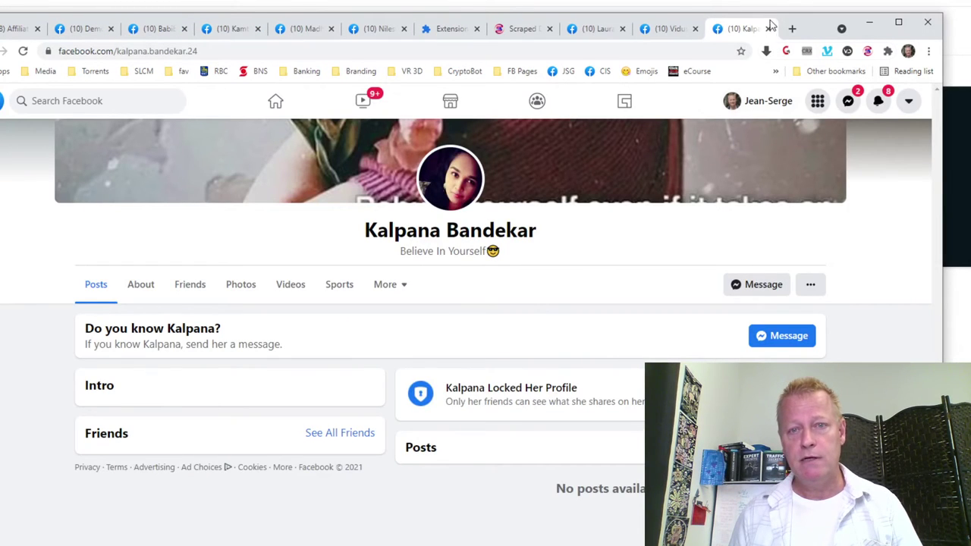
Close the next profile, Love another commenter's photo post, and return to the table.
{"action": "left_click", "coordinate": [767, 29]}
{"action": "scroll", "coordinate": [709, 196], "scroll_direction": "down", "scroll_amount": 6}
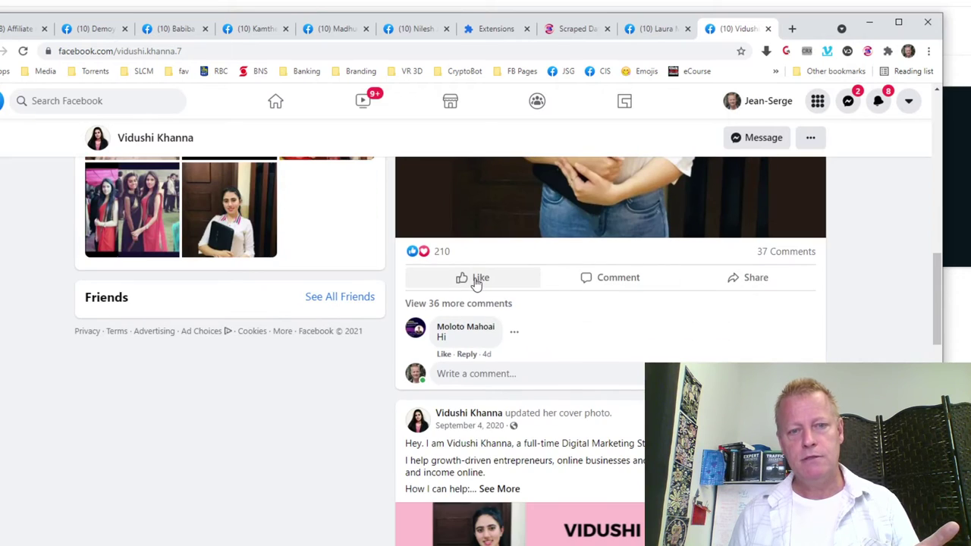
{"action": "mouse_move", "coordinate": [477, 283]}
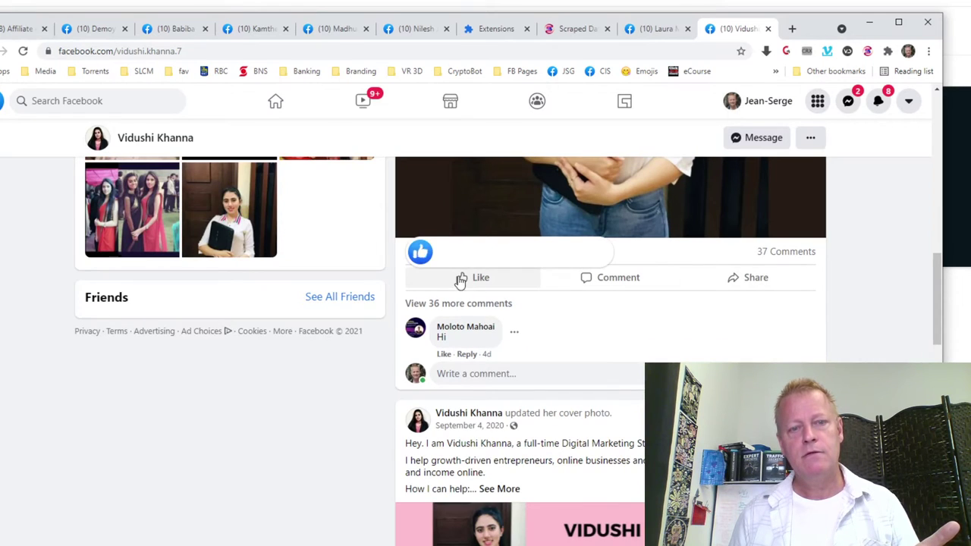
{"action": "left_click", "coordinate": [449, 251]}
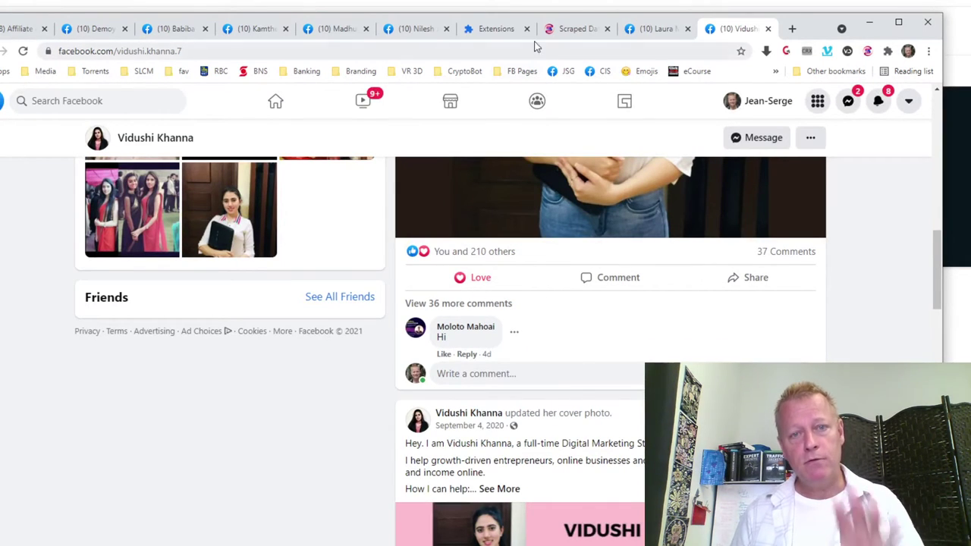
{"action": "left_click", "coordinate": [576, 28]}
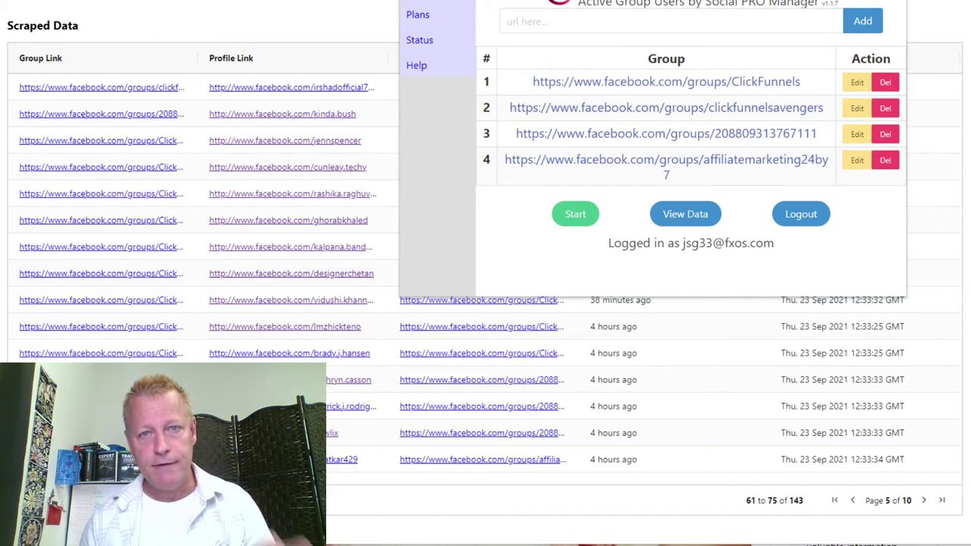
{"action": "left_click", "coordinate": [378, 326]}
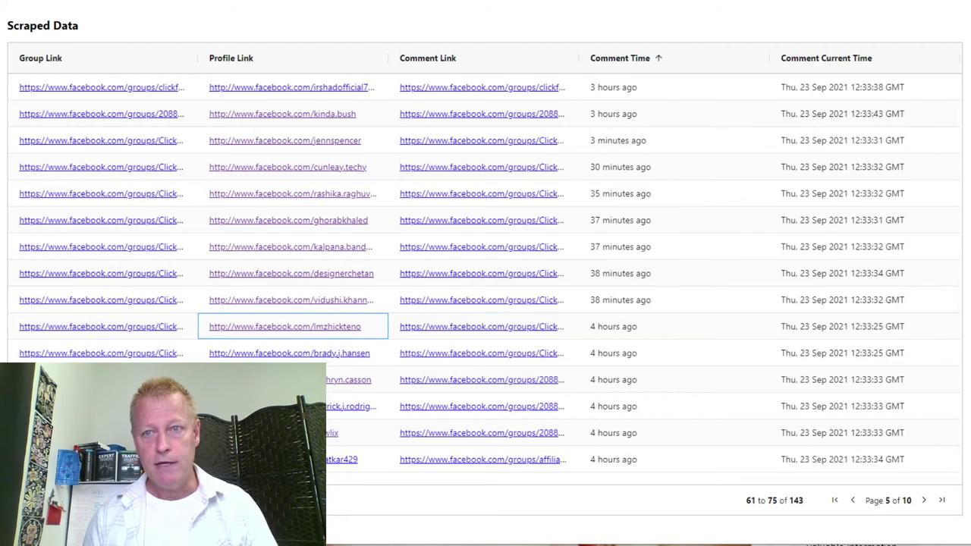
Log out of the extension, preview its Register and Login forms, and close the popup.
{"action": "left_click", "coordinate": [799, 212]}
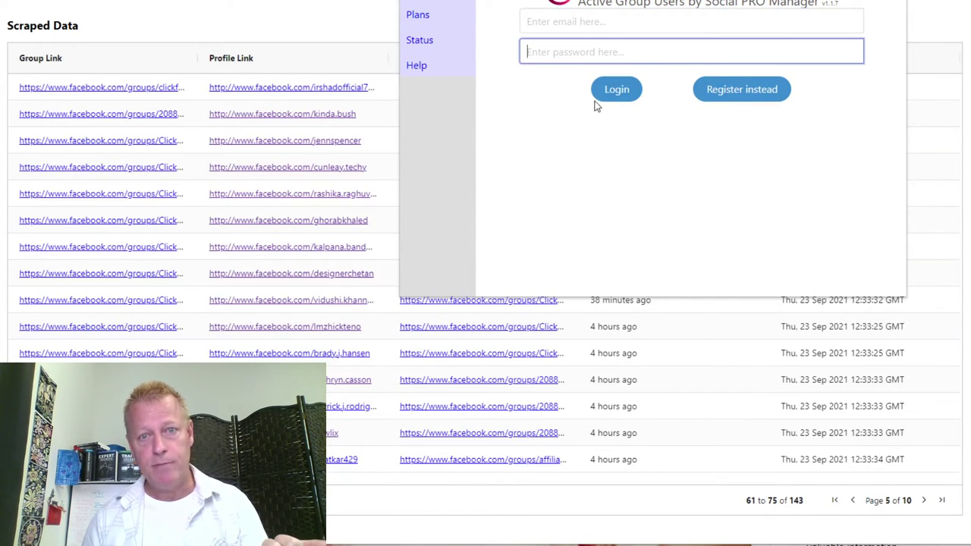
{"action": "left_click", "coordinate": [732, 91]}
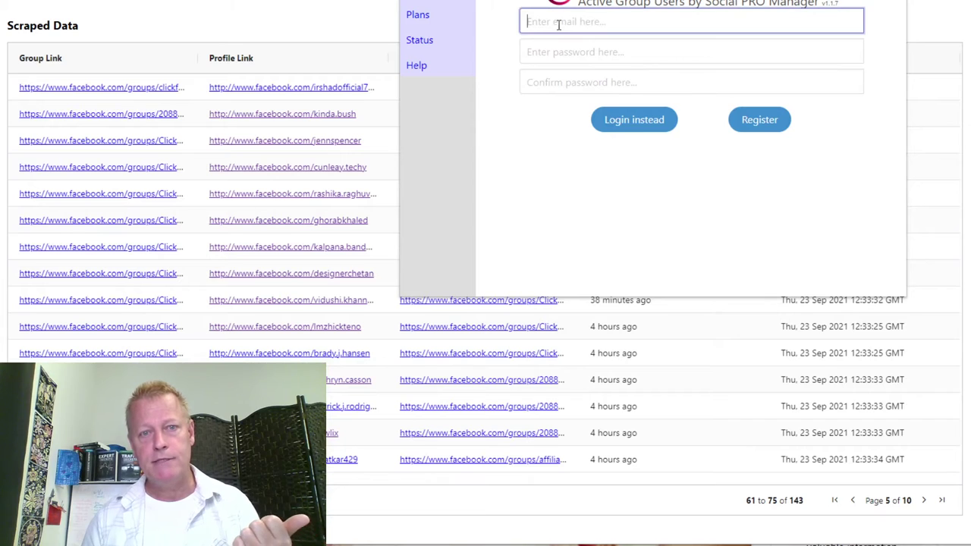
{"action": "left_click", "coordinate": [557, 84]}
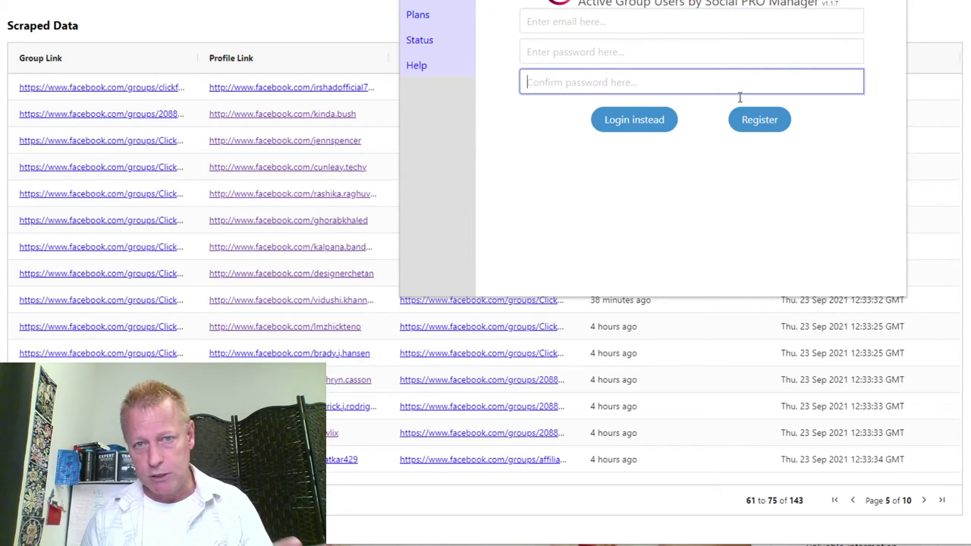
{"action": "left_click", "coordinate": [762, 121]}
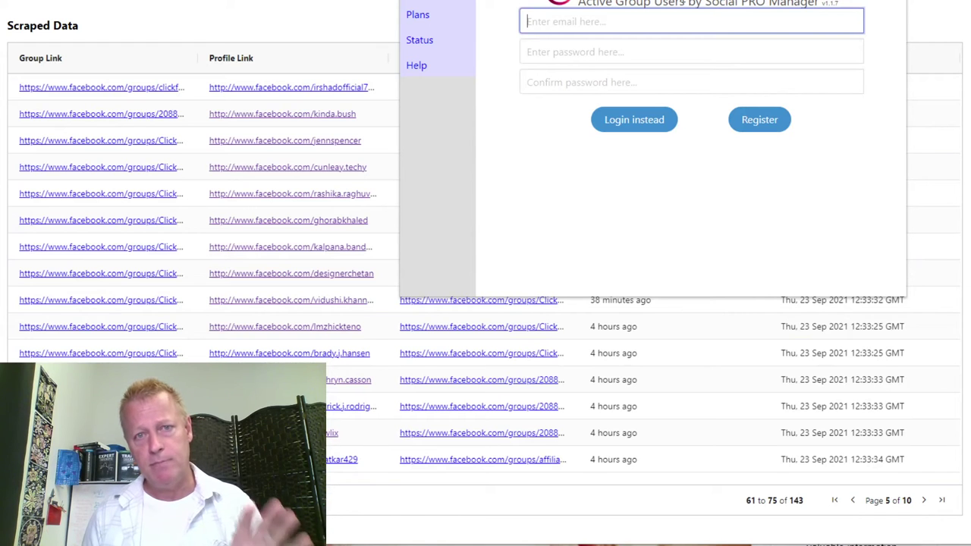
{"action": "left_click", "coordinate": [634, 119]}
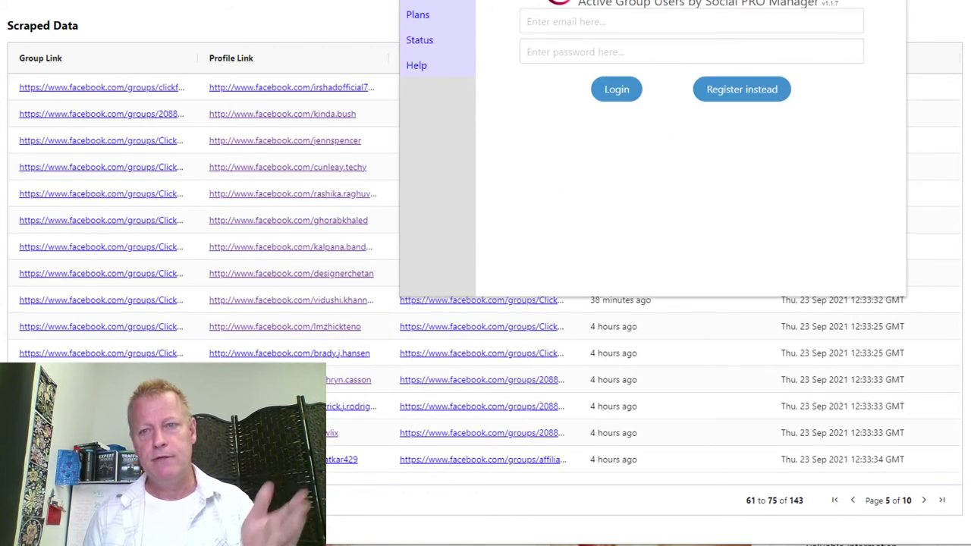
{"action": "key", "text": "Escape"}
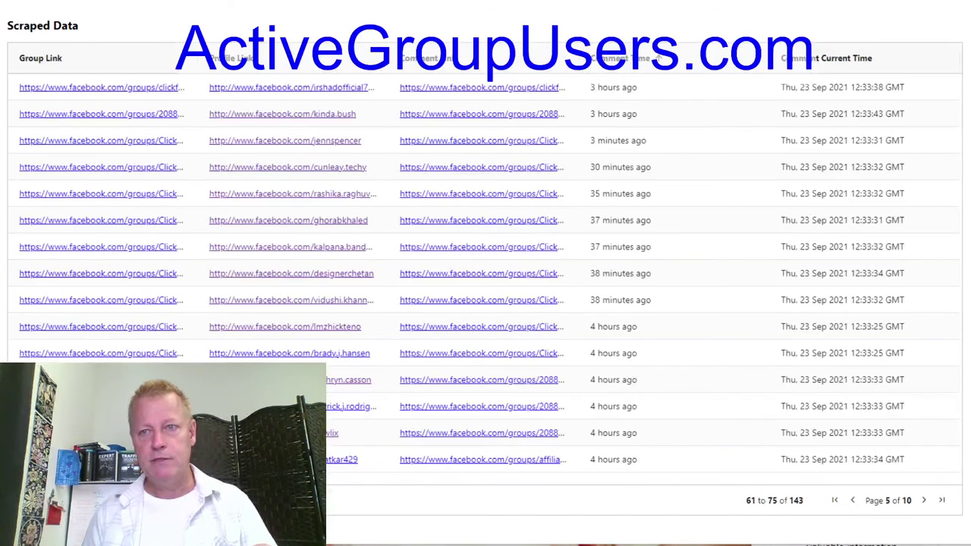
{"action": "key", "text": "alt+f"}
Load activegroupusers.com in a new incognito window, retrying with F5 after the timeout.
{"action": "left_click", "coordinate": [872, 16]}
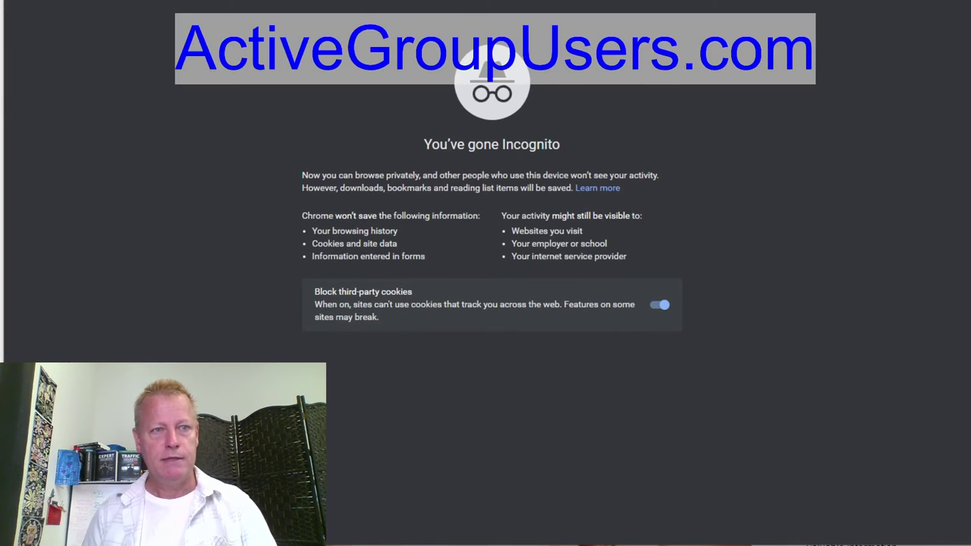
{"action": "type", "text": "activegroup"}
{"action": "key", "text": "Return"}
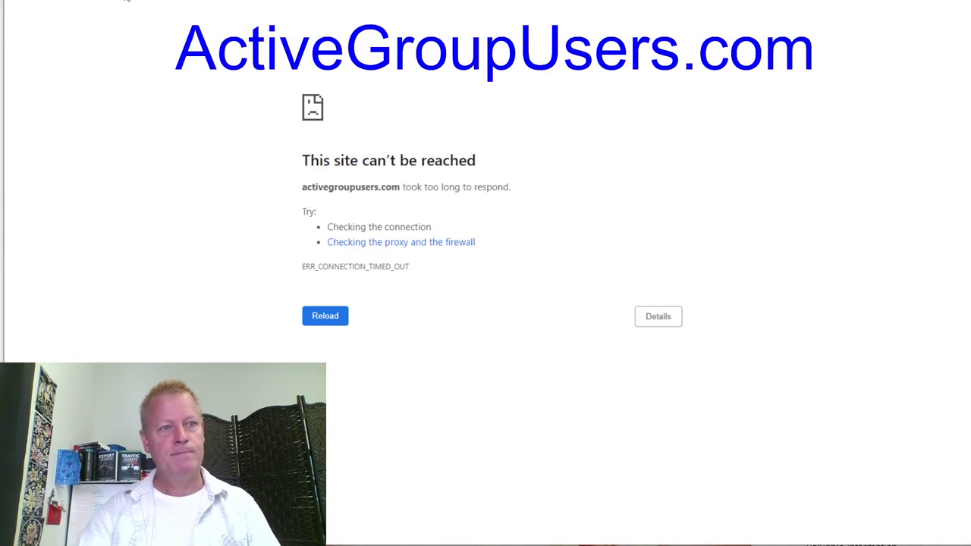
{"action": "key", "text": "F5"}
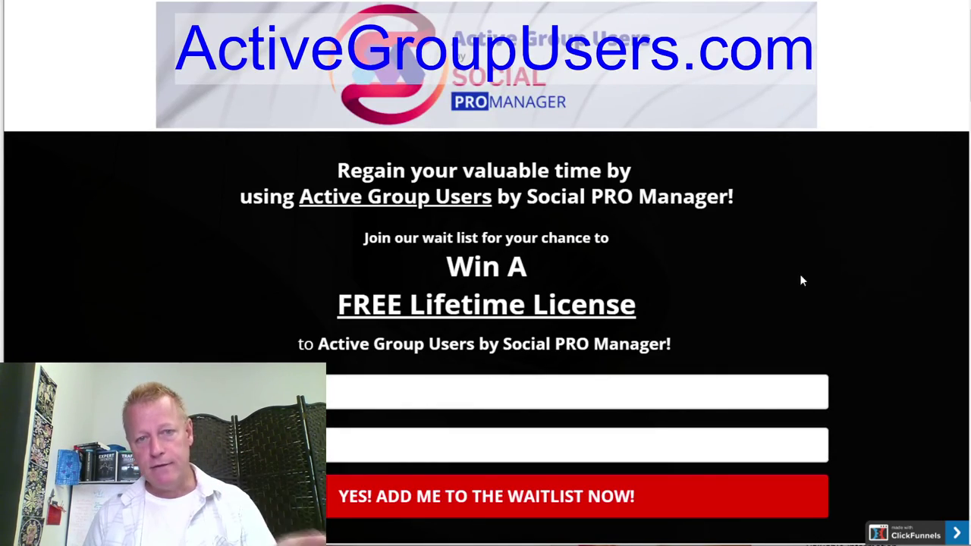
Scroll through the waitlist landing page, reviewing the FREE Lifetime License giveaway text.
{"action": "scroll", "coordinate": [826, 276], "scroll_direction": "down", "scroll_amount": 5}
{"action": "scroll", "coordinate": [829, 277], "scroll_direction": "down", "scroll_amount": 5}
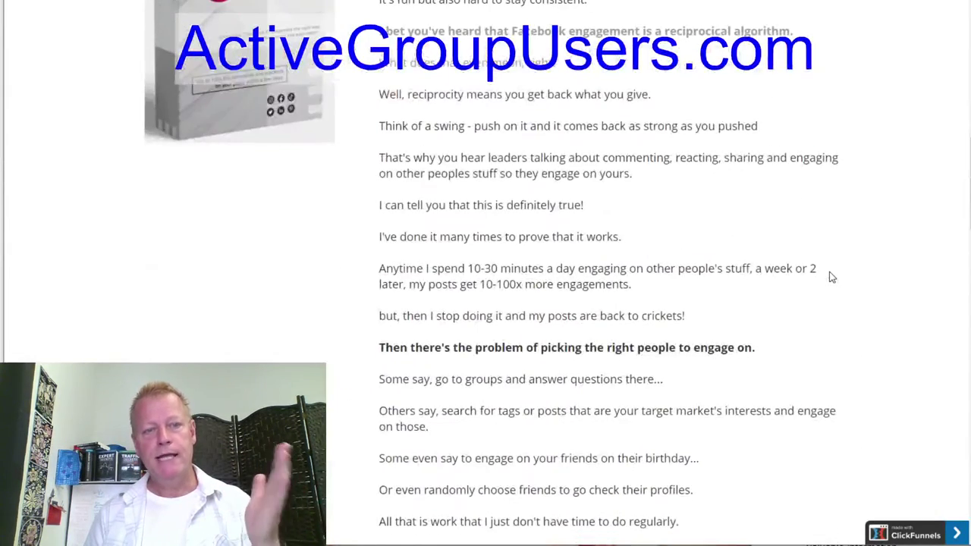
{"action": "scroll", "coordinate": [829, 277], "scroll_direction": "up", "scroll_amount": 6}
{"action": "scroll", "coordinate": [608, 324], "scroll_direction": "down", "scroll_amount": 2}
{"action": "scroll", "coordinate": [608, 330], "scroll_direction": "down", "scroll_amount": 15}
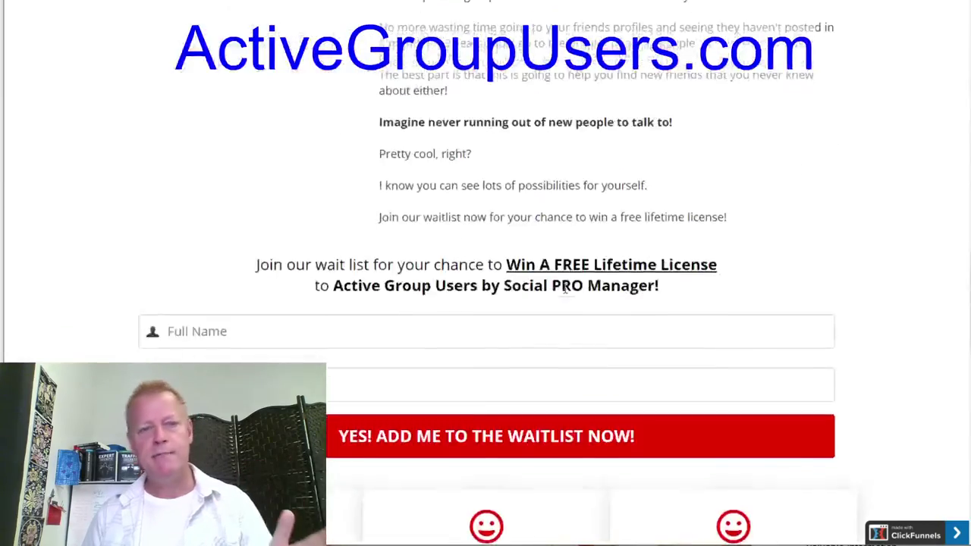
{"action": "scroll", "coordinate": [560, 288], "scroll_direction": "up", "scroll_amount": 5}
{"action": "scroll", "coordinate": [559, 286], "scroll_direction": "up", "scroll_amount": 20}
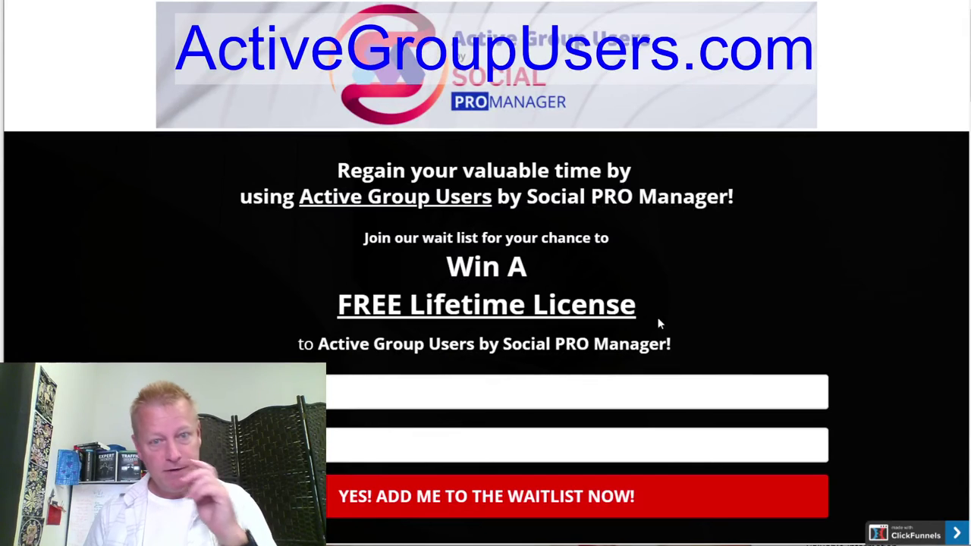
{"action": "left_click_drag", "start_coordinate": [658, 323], "coordinate": [381, 256]}
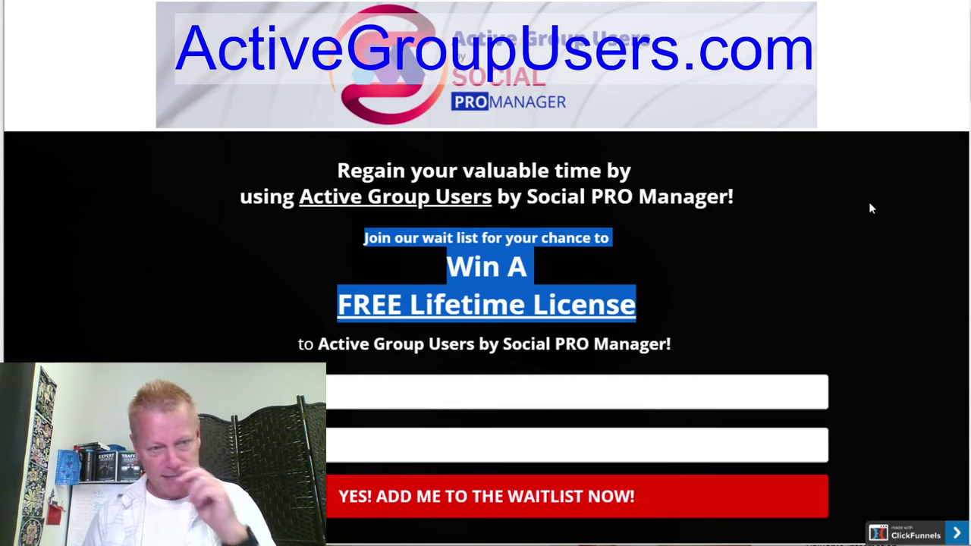
{"action": "left_click", "coordinate": [389, 397]}
{"action": "scroll", "coordinate": [574, 445], "scroll_direction": "down", "scroll_amount": 4}
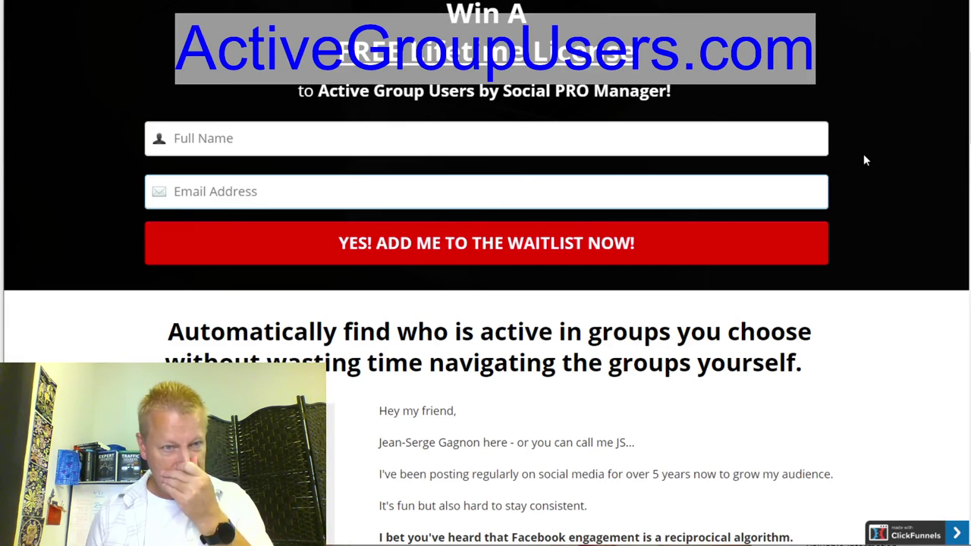
Enter a full name and email address and submit the waitlist form.
{"action": "left_click", "coordinate": [546, 139]}
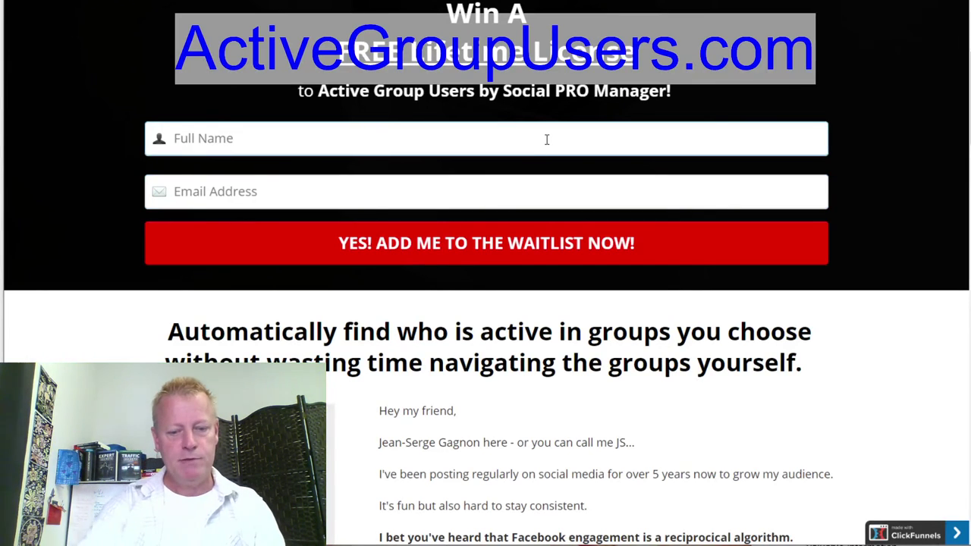
{"action": "type", "text": "jean"}
{"action": "key", "text": "Tab"}
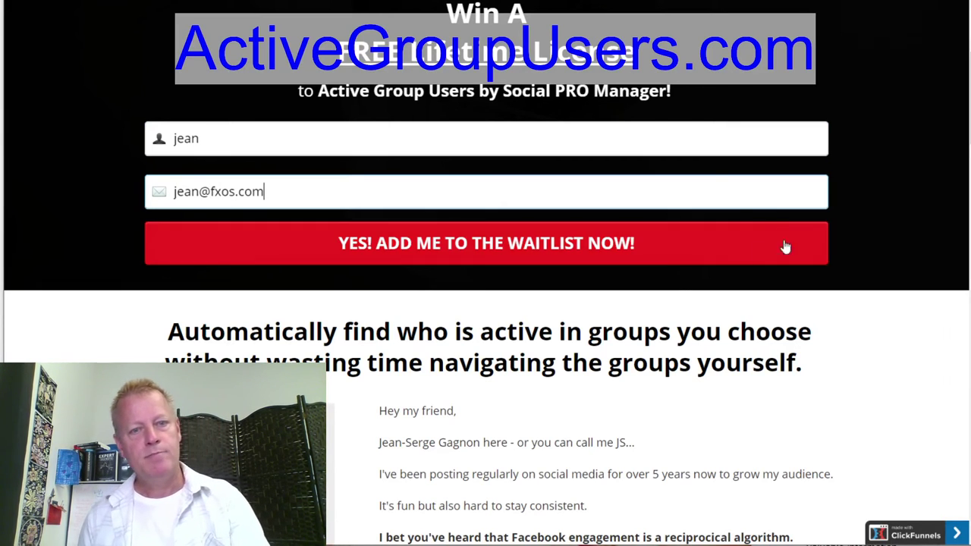
{"action": "left_click", "coordinate": [477, 251]}
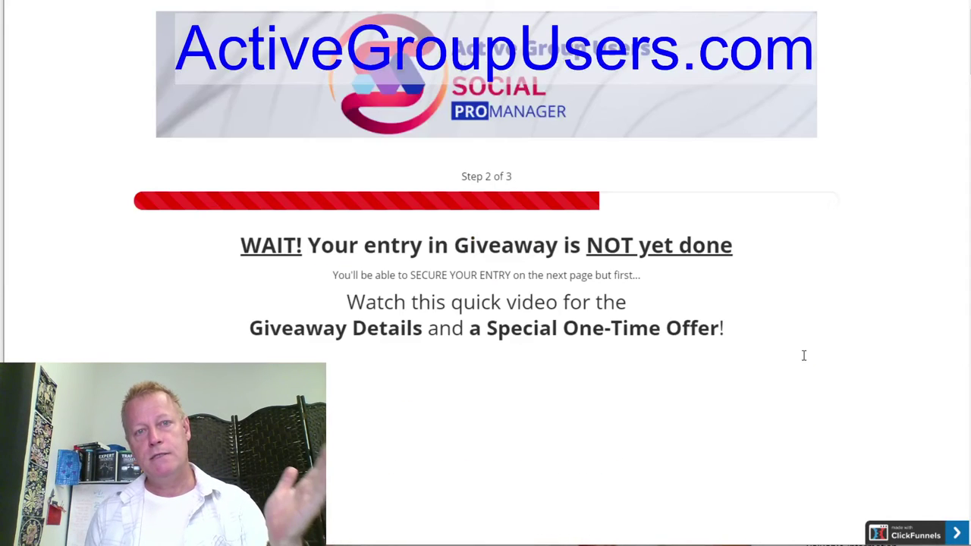
Scroll down the one-time offer page past the video and PayPal buttons.
{"action": "scroll", "coordinate": [682, 378], "scroll_direction": "down", "scroll_amount": 3}
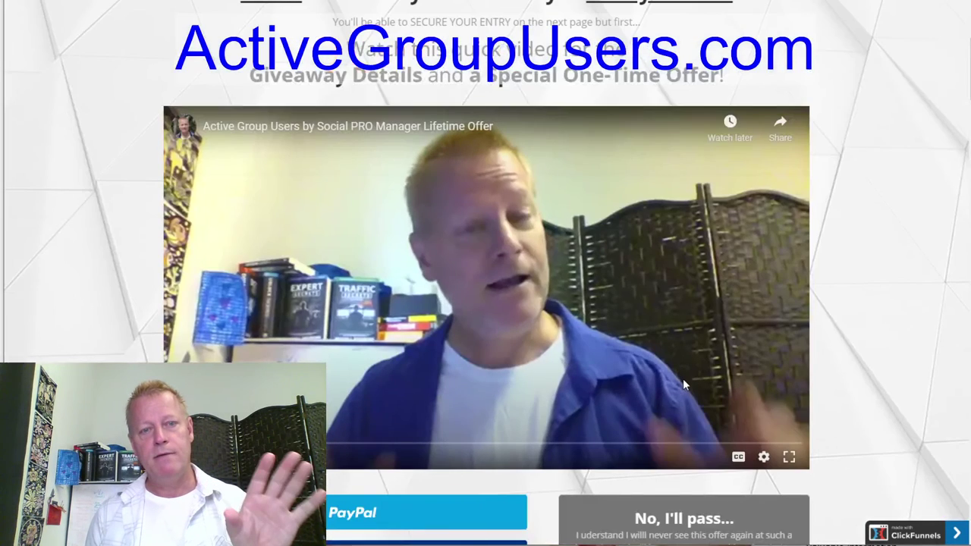
{"action": "scroll", "coordinate": [682, 378], "scroll_direction": "down", "scroll_amount": 5}
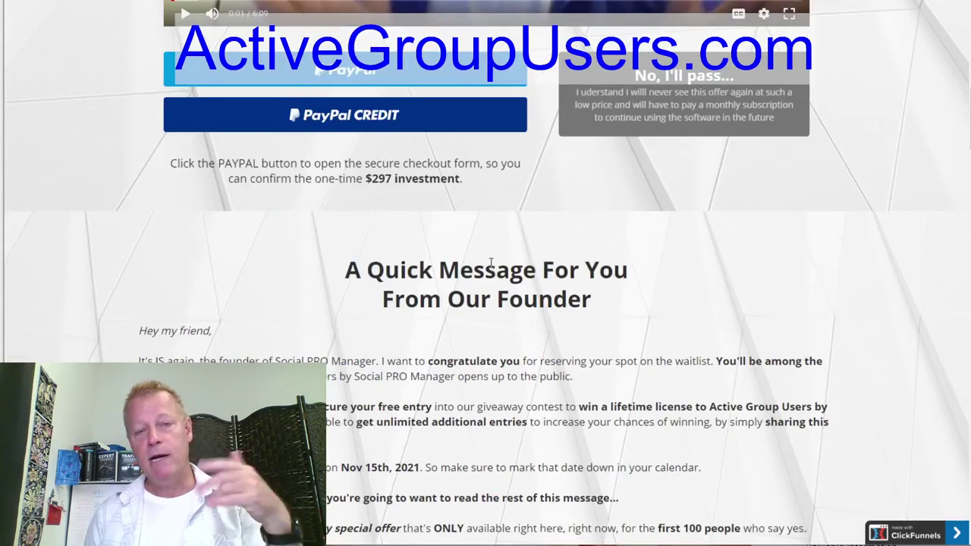
{"action": "scroll", "coordinate": [490, 267], "scroll_direction": "up", "scroll_amount": 8}
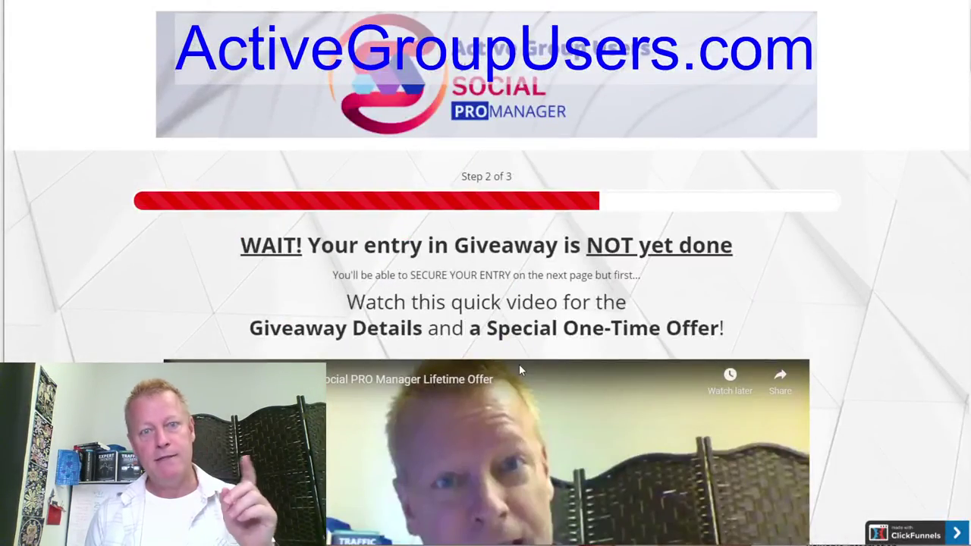
{"action": "scroll", "coordinate": [519, 364], "scroll_direction": "down", "scroll_amount": 8}
{"action": "scroll", "coordinate": [520, 367], "scroll_direction": "down", "scroll_amount": 6}
{"action": "scroll", "coordinate": [521, 367], "scroll_direction": "up", "scroll_amount": 6}
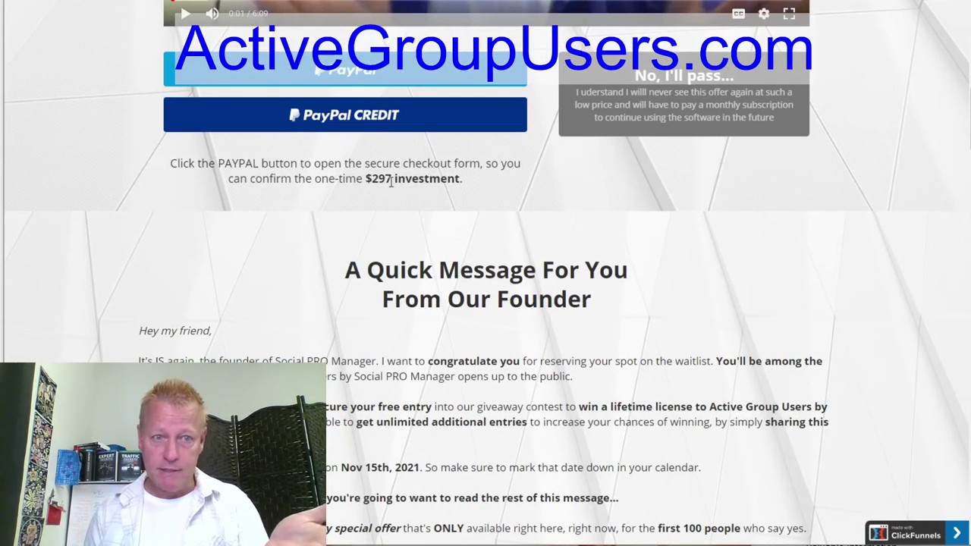
{"action": "scroll", "coordinate": [744, 110], "scroll_direction": "up", "scroll_amount": 4}
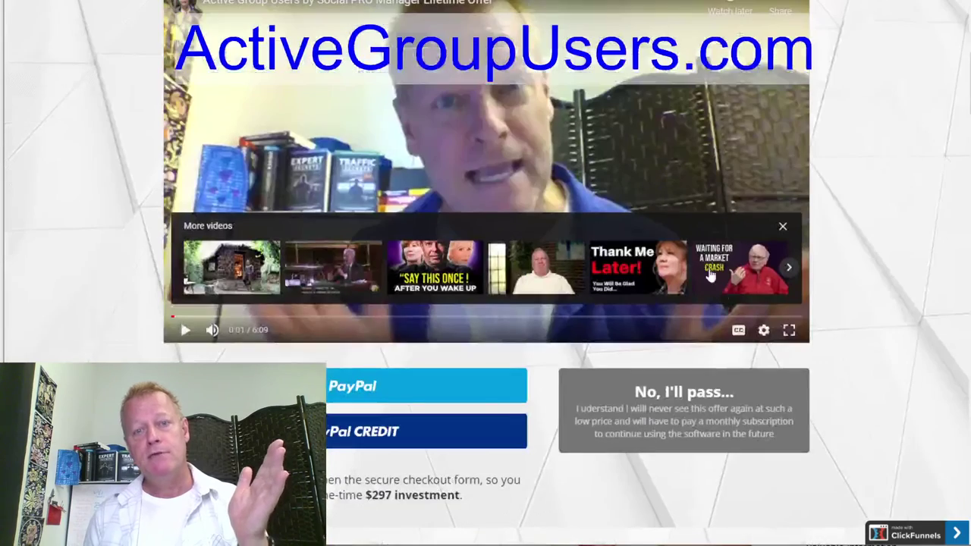
{"action": "scroll", "coordinate": [691, 402], "scroll_direction": "down", "scroll_amount": 2}
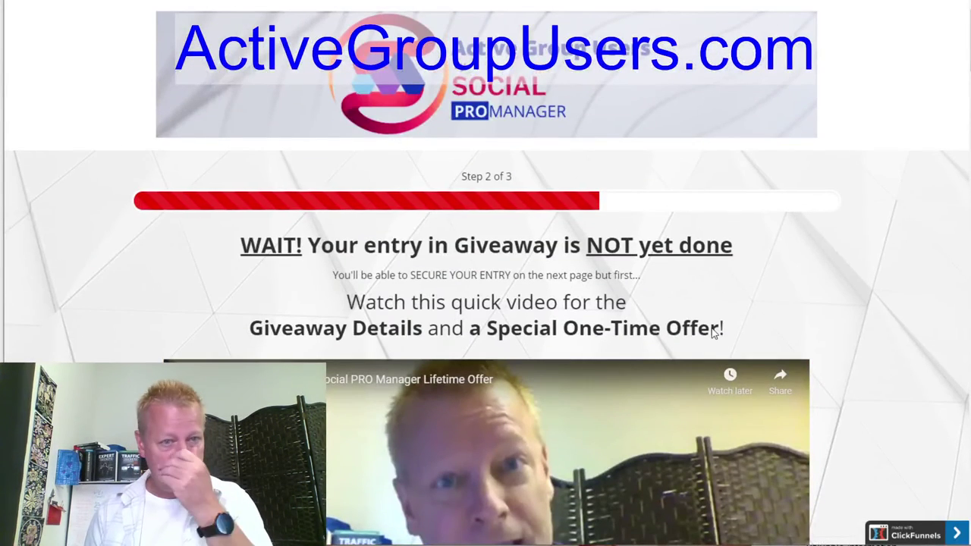
Highlight the giveaway warning heading and continue down to the final giveaway step.
{"action": "left_click_drag", "start_coordinate": [225, 256], "coordinate": [734, 231]}
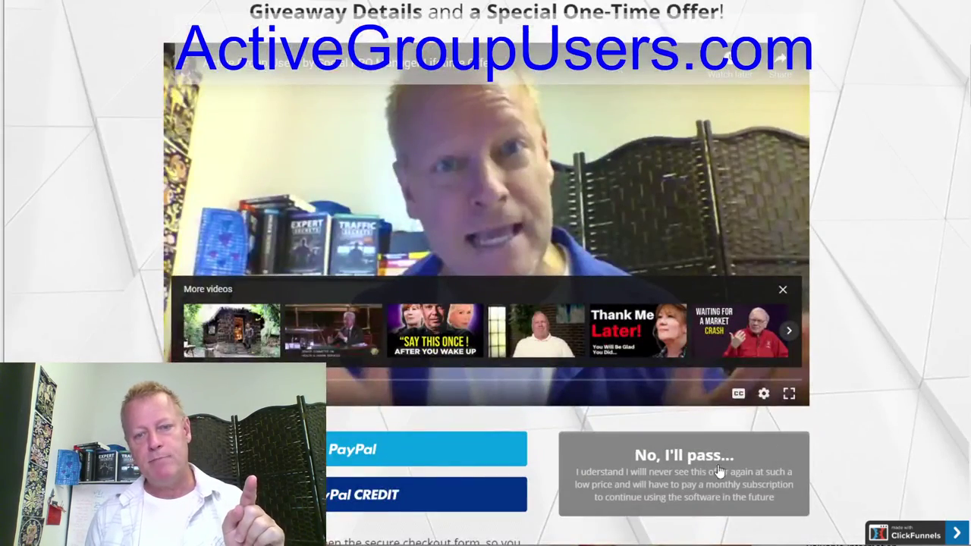
{"action": "scroll", "coordinate": [711, 449], "scroll_direction": "down", "scroll_amount": 2}
{"action": "scroll", "coordinate": [711, 449], "scroll_direction": "down", "scroll_amount": 1}
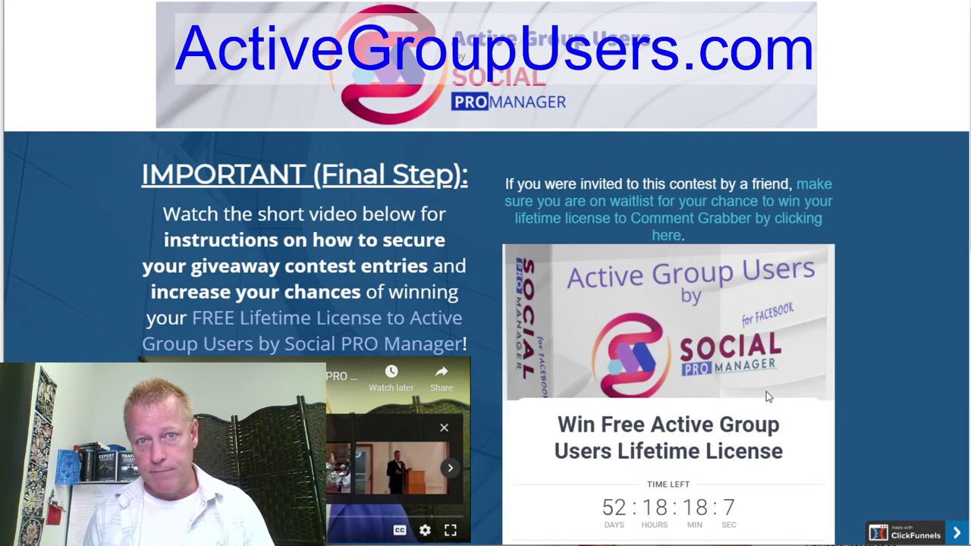
Scroll through the final-step giveaway page to show its email entry form.
{"action": "scroll", "coordinate": [766, 391], "scroll_direction": "down", "scroll_amount": 1}
{"action": "scroll", "coordinate": [766, 391], "scroll_direction": "down", "scroll_amount": 3}
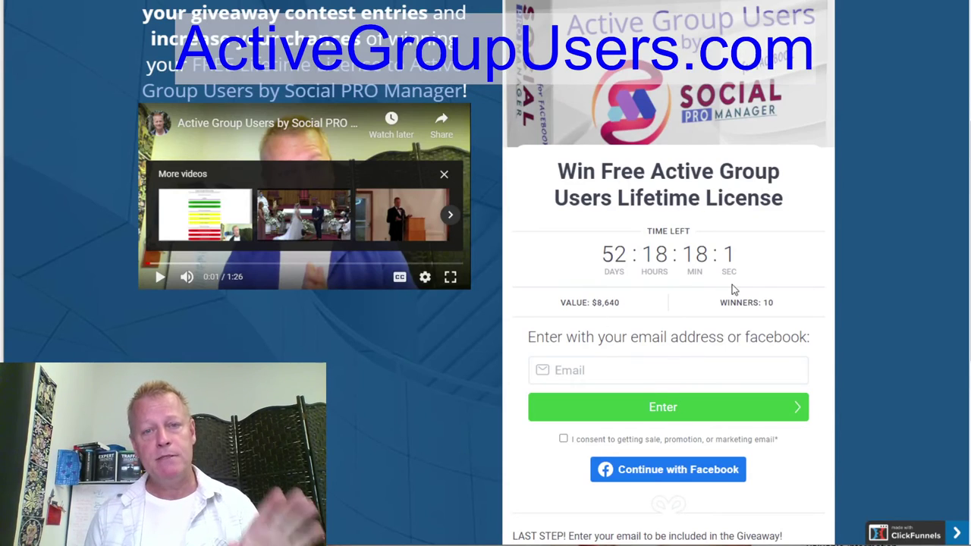
{"action": "scroll", "coordinate": [733, 289], "scroll_direction": "down", "scroll_amount": 3}
{"action": "scroll", "coordinate": [565, 329], "scroll_direction": "up", "scroll_amount": 4}
{"action": "scroll", "coordinate": [565, 329], "scroll_direction": "down", "scroll_amount": 1}
{"action": "scroll", "coordinate": [565, 334], "scroll_direction": "down", "scroll_amount": 2}
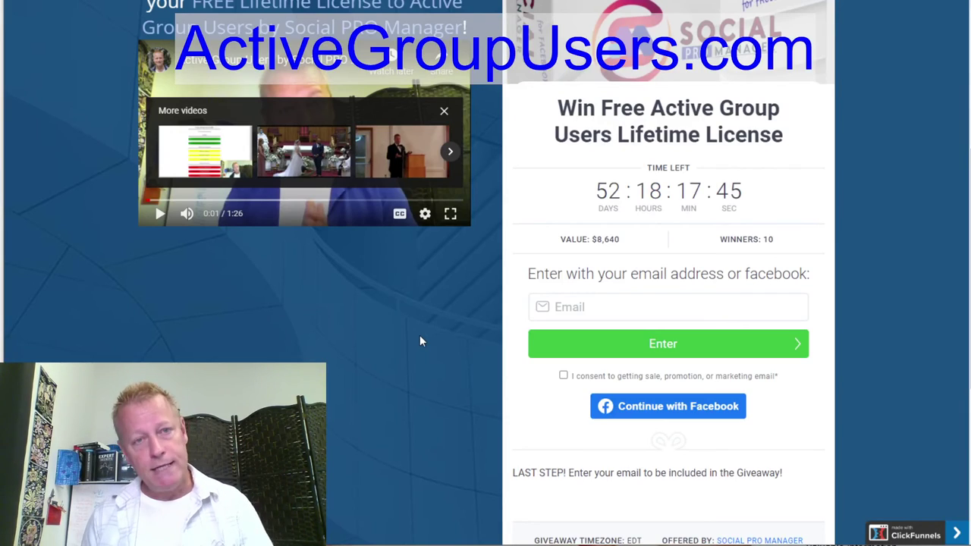
{"action": "scroll", "coordinate": [422, 356], "scroll_direction": "up", "scroll_amount": 4}
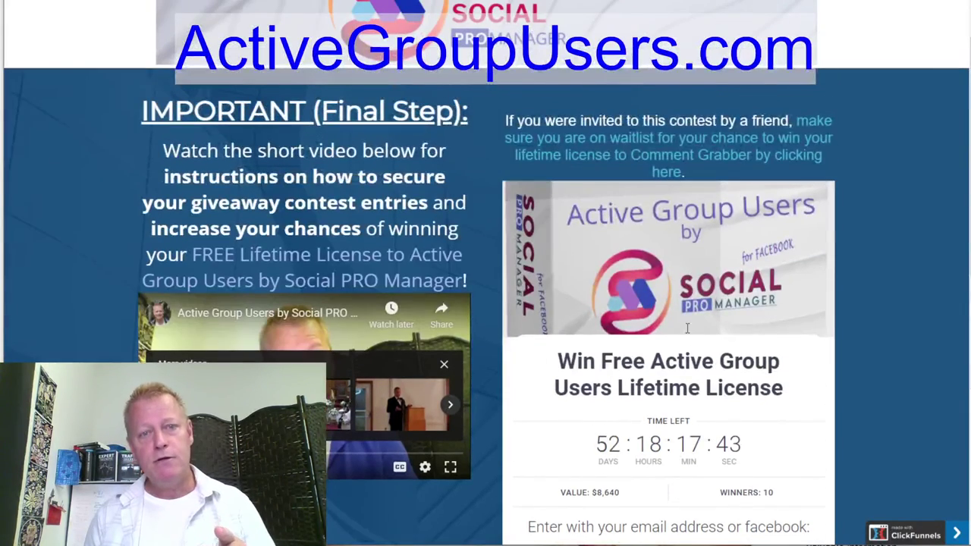
{"action": "scroll", "coordinate": [530, 428], "scroll_direction": "down", "scroll_amount": 2}
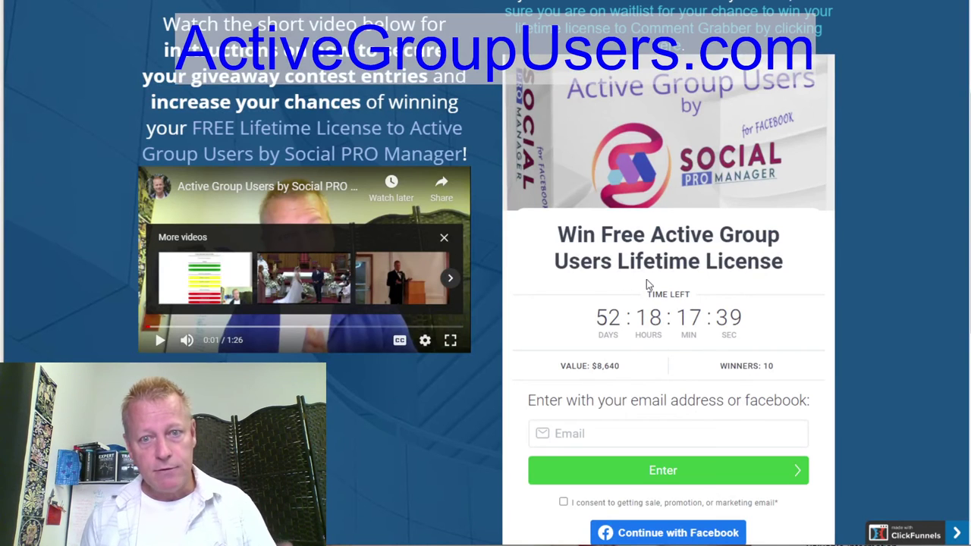
{"action": "scroll", "coordinate": [671, 320], "scroll_direction": "down", "scroll_amount": 3}
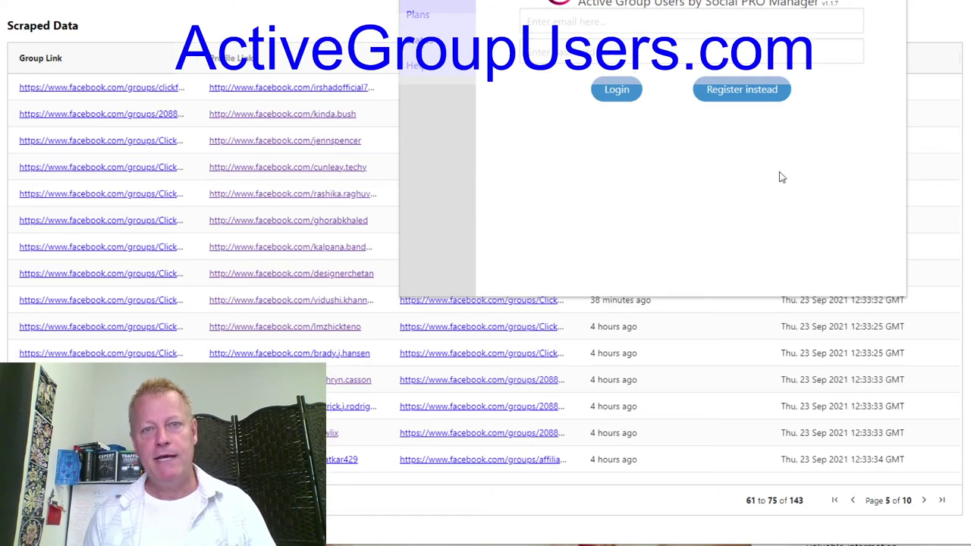
Log in to Active Group Users with the account e-mail and password, then highlight the logged-in account name.
{"action": "left_click", "coordinate": [631, 25]}
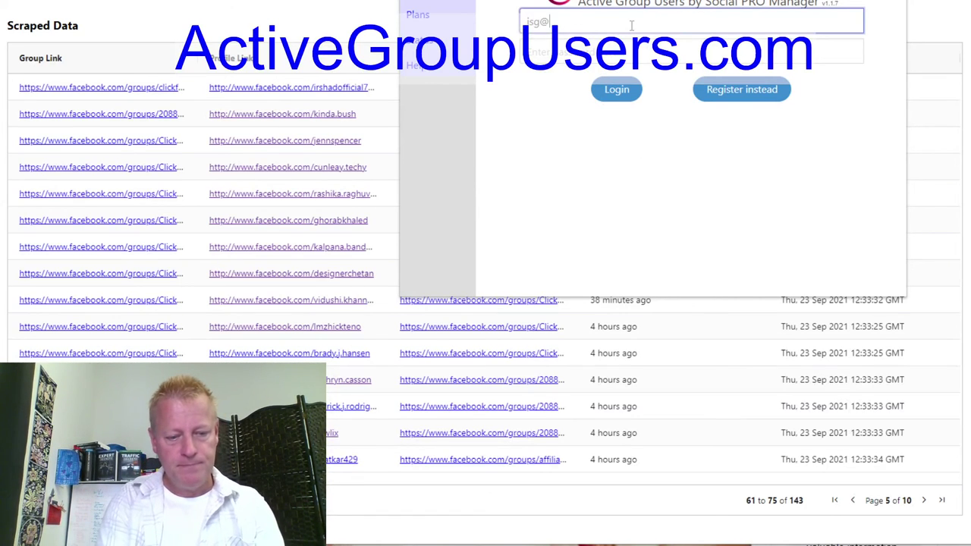
{"action": "key", "text": "Tab"}
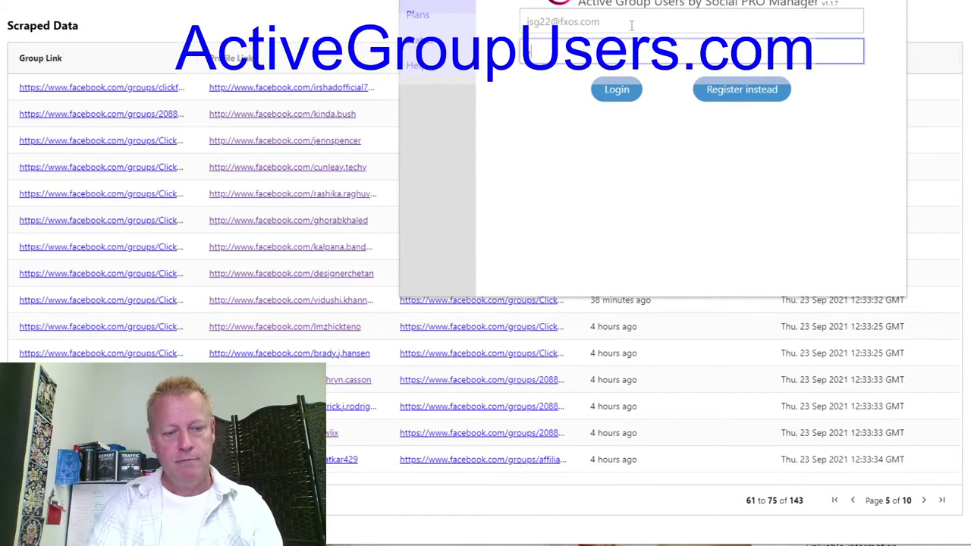
{"action": "left_click", "coordinate": [616, 97]}
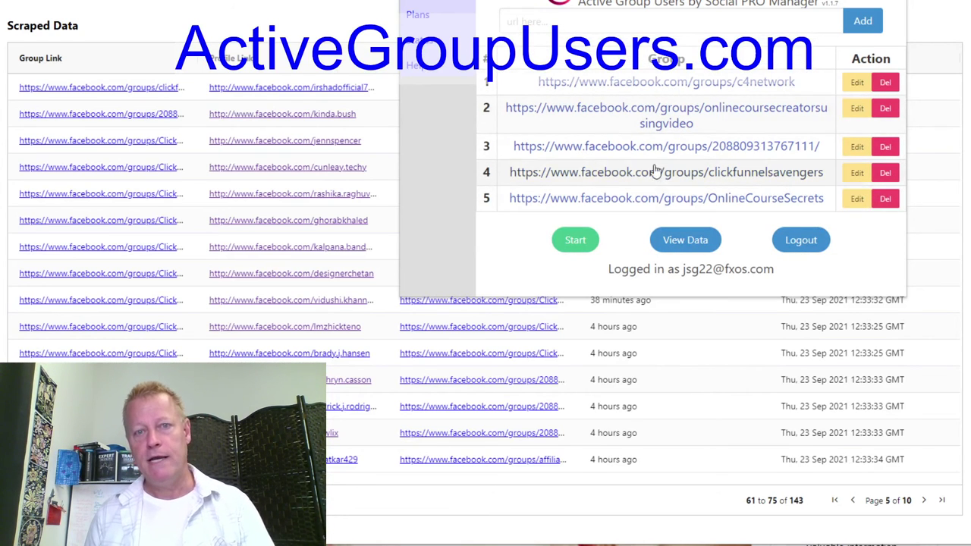
{"action": "double_click", "coordinate": [697, 269]}
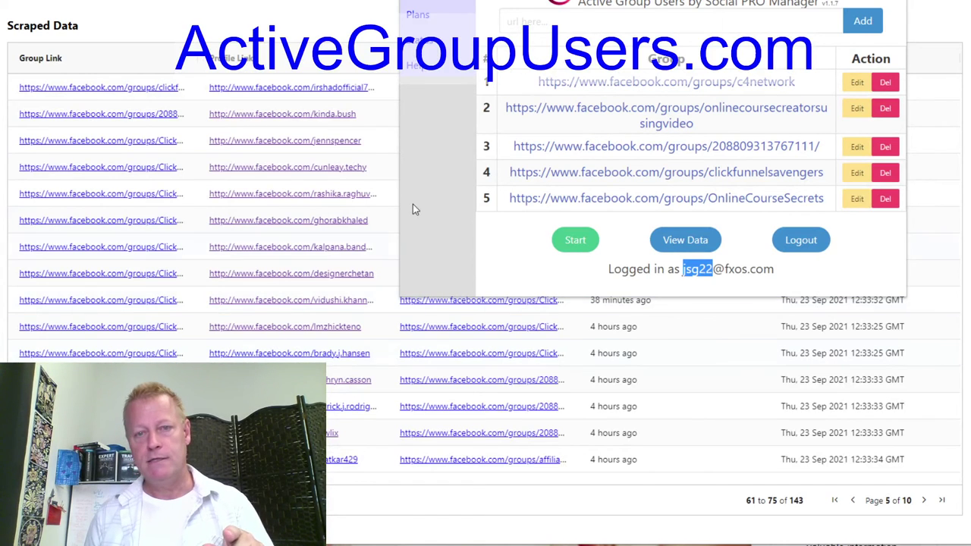
{"action": "left_click", "coordinate": [807, 283]}
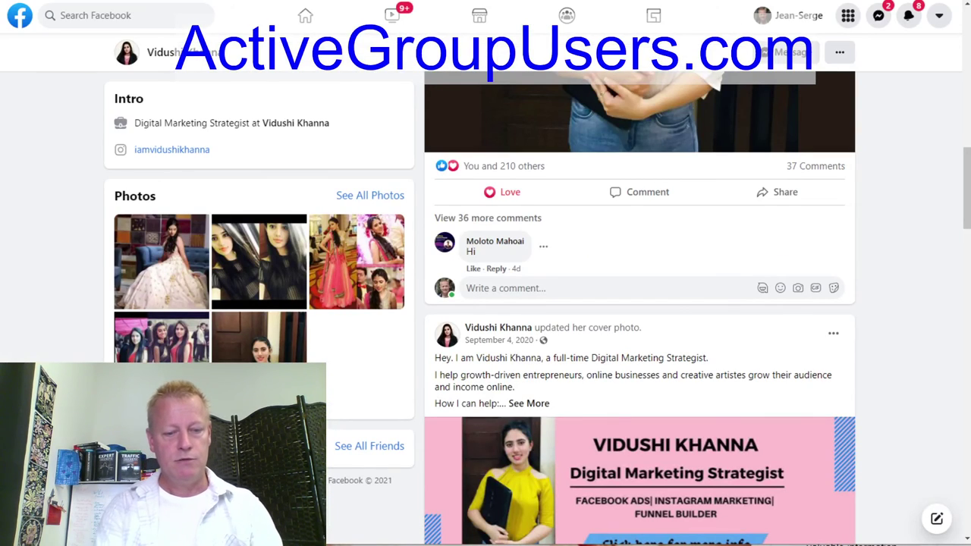
Load the Social PRO Manager website by entering 'socialp' in the address bar.
{"action": "type", "text": "socialp"}
{"action": "key", "text": "Return"}
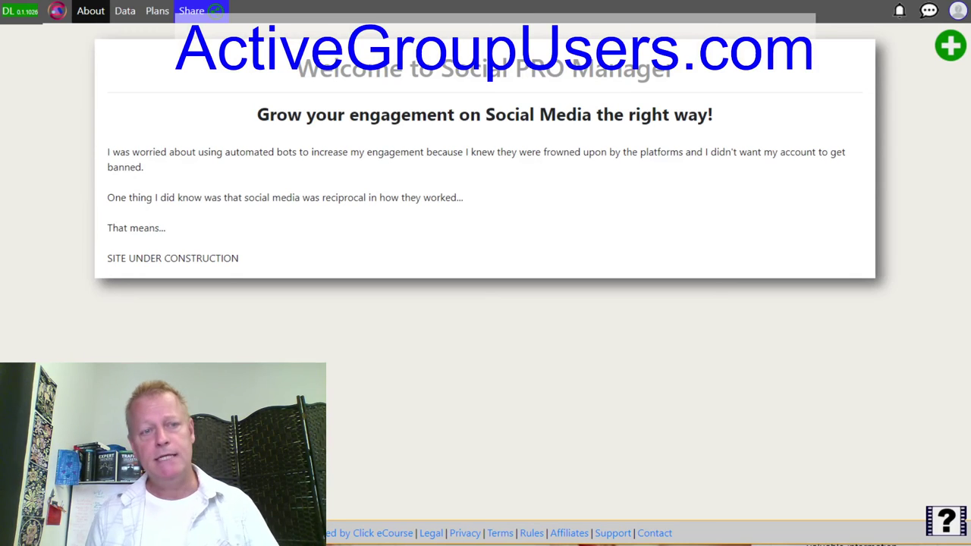
Browse the scraped commenters and scrape times on the Data page, then show the extension's five saved groups.
{"action": "left_click", "coordinate": [124, 9]}
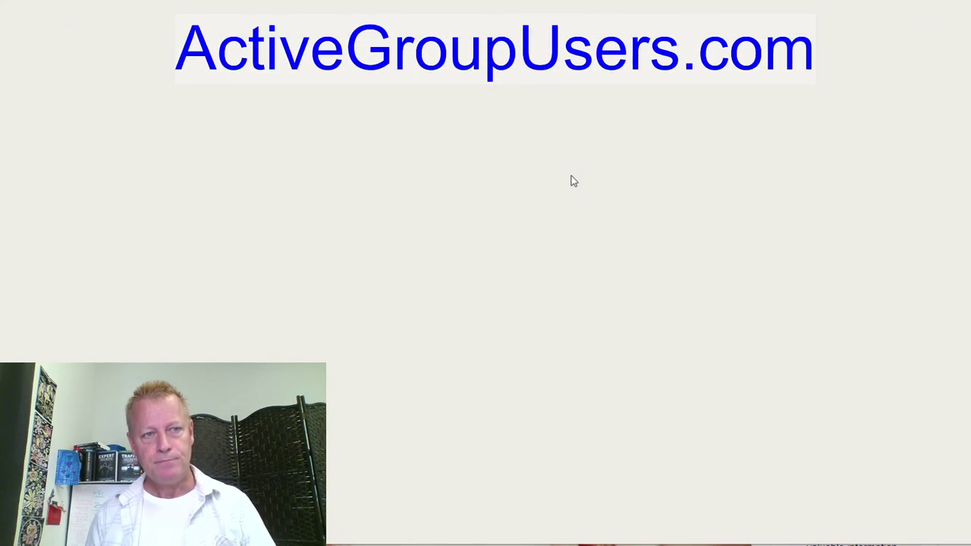
{"action": "scroll", "coordinate": [351, 159], "scroll_direction": "down", "scroll_amount": 10}
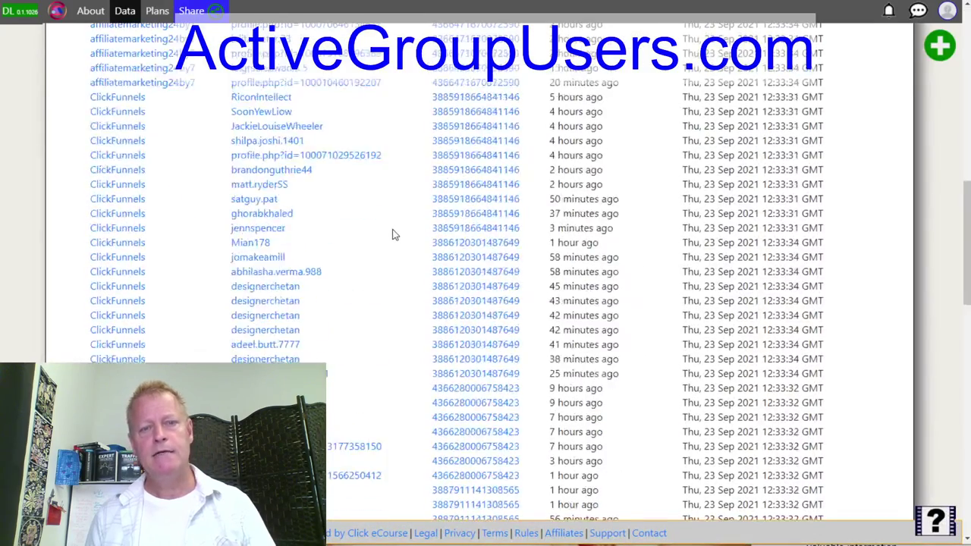
{"action": "scroll", "coordinate": [392, 235], "scroll_direction": "up", "scroll_amount": 10}
{"action": "scroll", "coordinate": [392, 234], "scroll_direction": "down", "scroll_amount": 3}
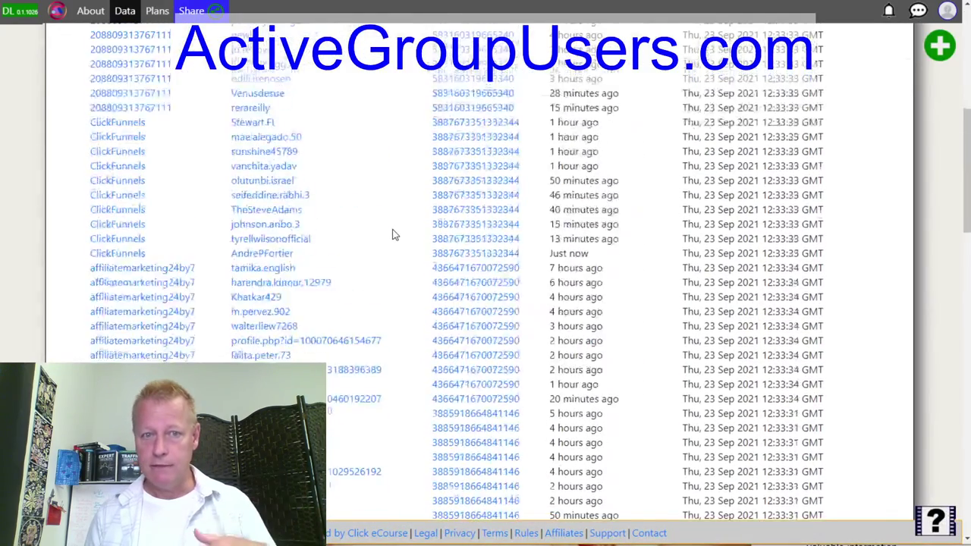
{"action": "scroll", "coordinate": [392, 234], "scroll_direction": "down", "scroll_amount": 15}
{"action": "scroll", "coordinate": [383, 229], "scroll_direction": "up", "scroll_amount": 15}
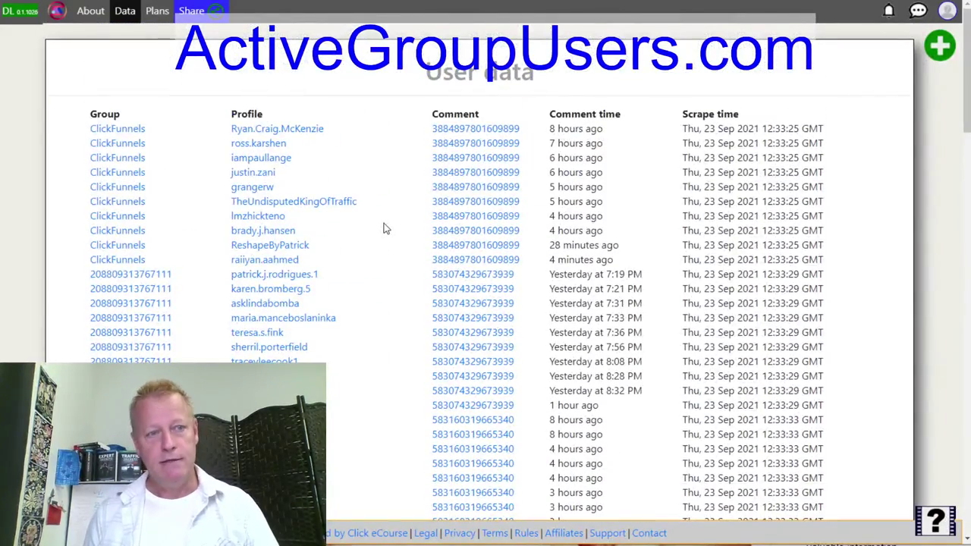
{"action": "scroll", "coordinate": [383, 228], "scroll_direction": "down", "scroll_amount": 10}
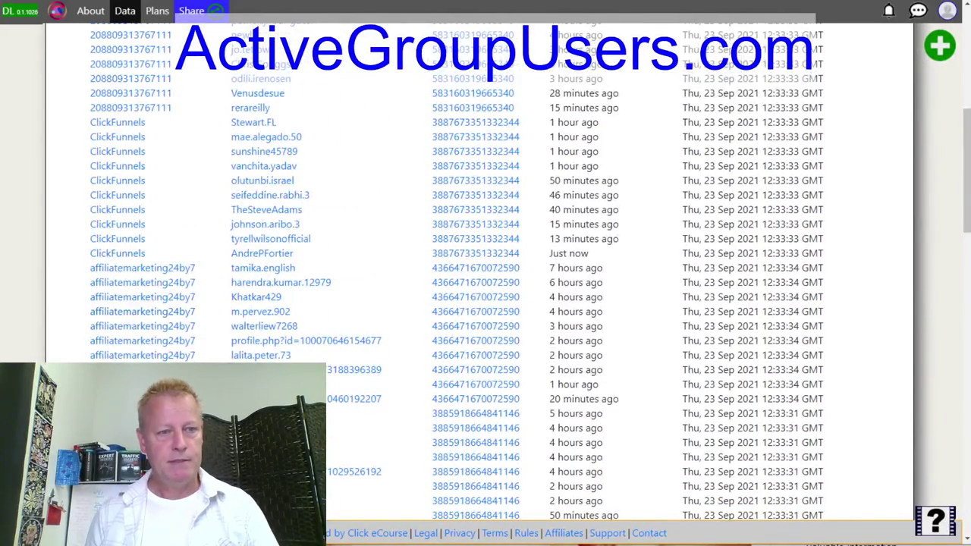
{"action": "scroll", "coordinate": [383, 228], "scroll_direction": "down", "scroll_amount": 5}
{"action": "scroll", "coordinate": [92, 355], "scroll_direction": "down", "scroll_amount": 6}
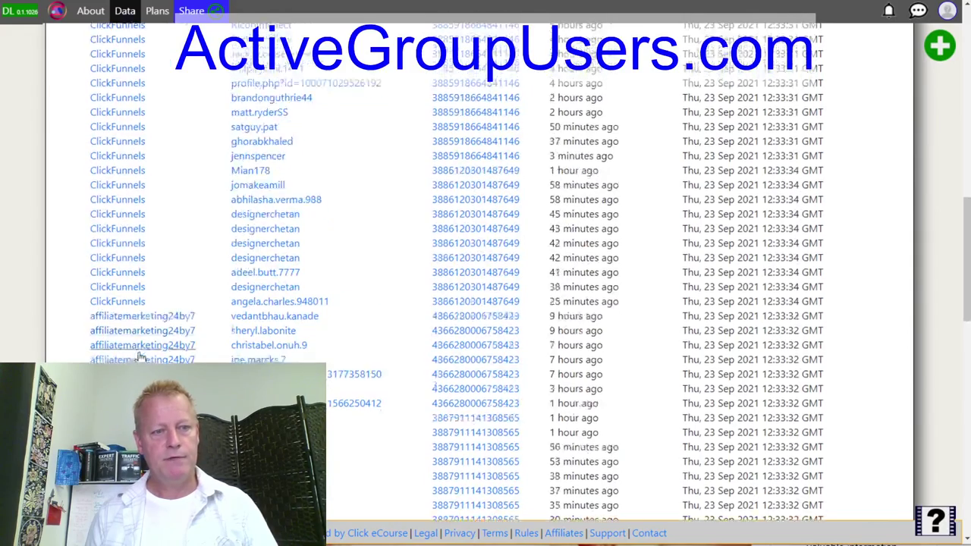
{"action": "scroll", "coordinate": [391, 366], "scroll_direction": "up", "scroll_amount": 10}
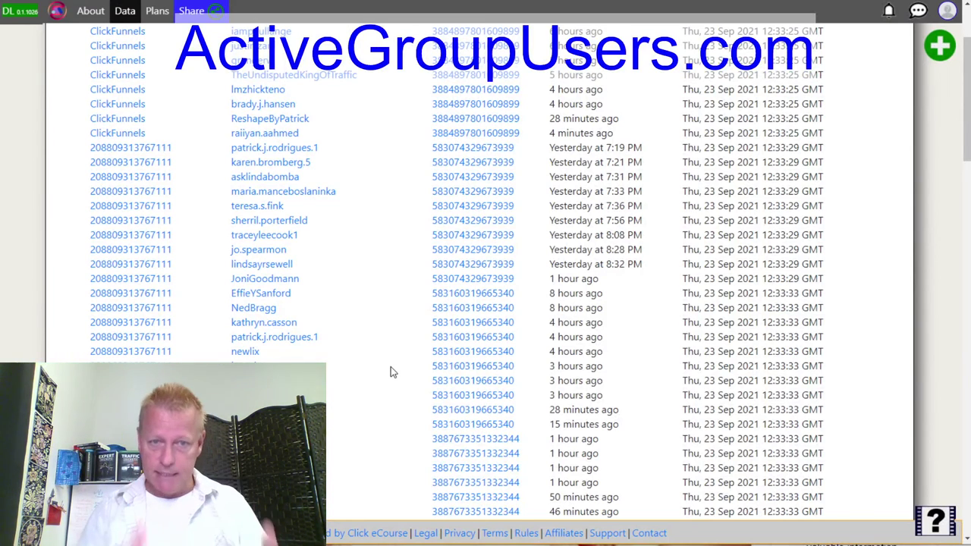
{"action": "scroll", "coordinate": [390, 372], "scroll_direction": "up", "scroll_amount": 3}
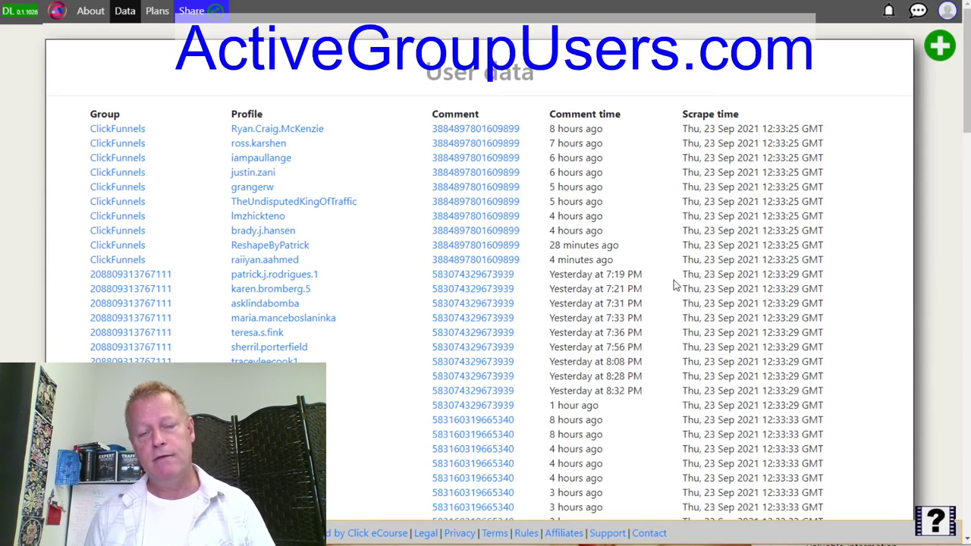
{"action": "left_click", "coordinate": [891, 0]}
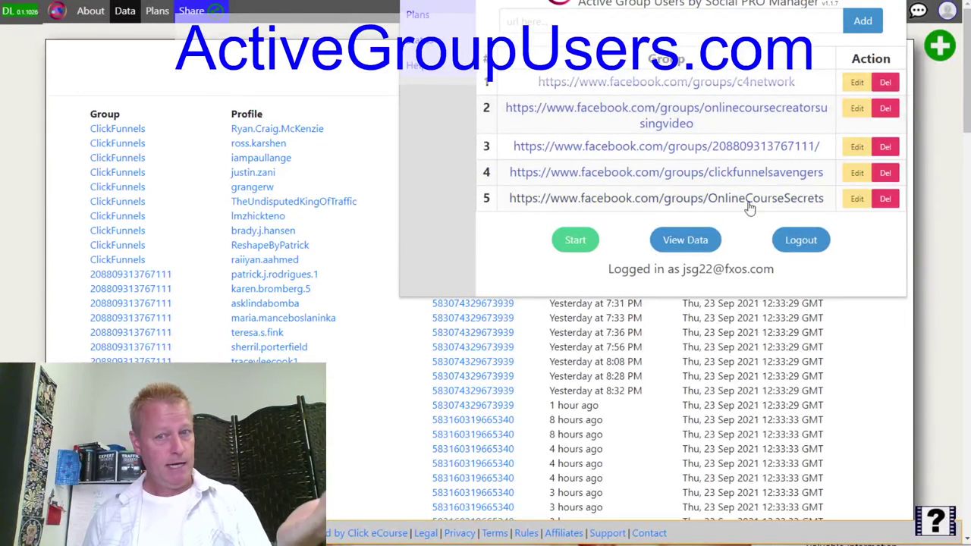